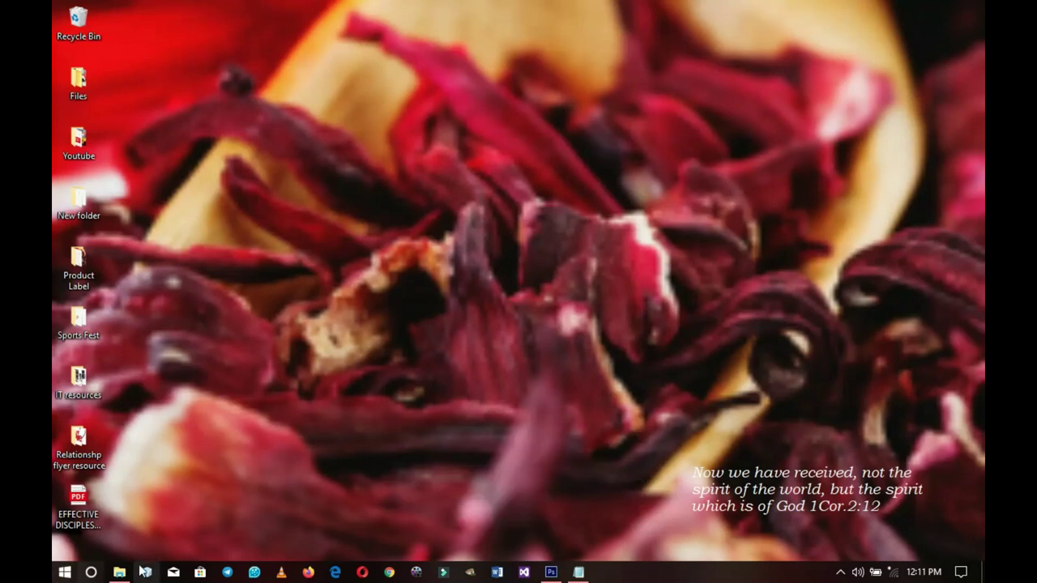
Step: Review the sobolo text file and the source images in the Product Label folder
{"action": "left_click", "coordinate": [119, 572]}
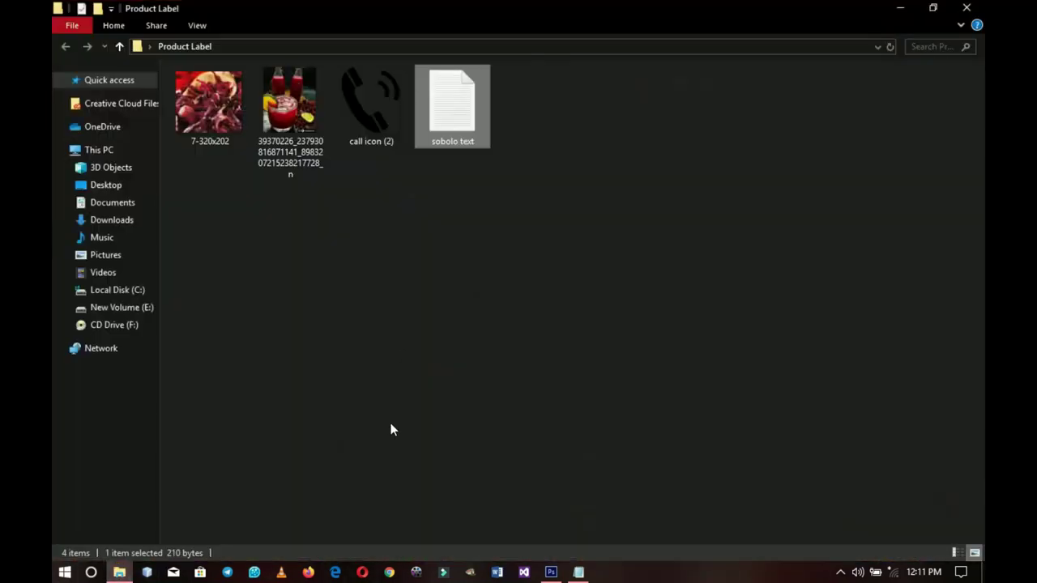
{"action": "left_click", "coordinate": [578, 572]}
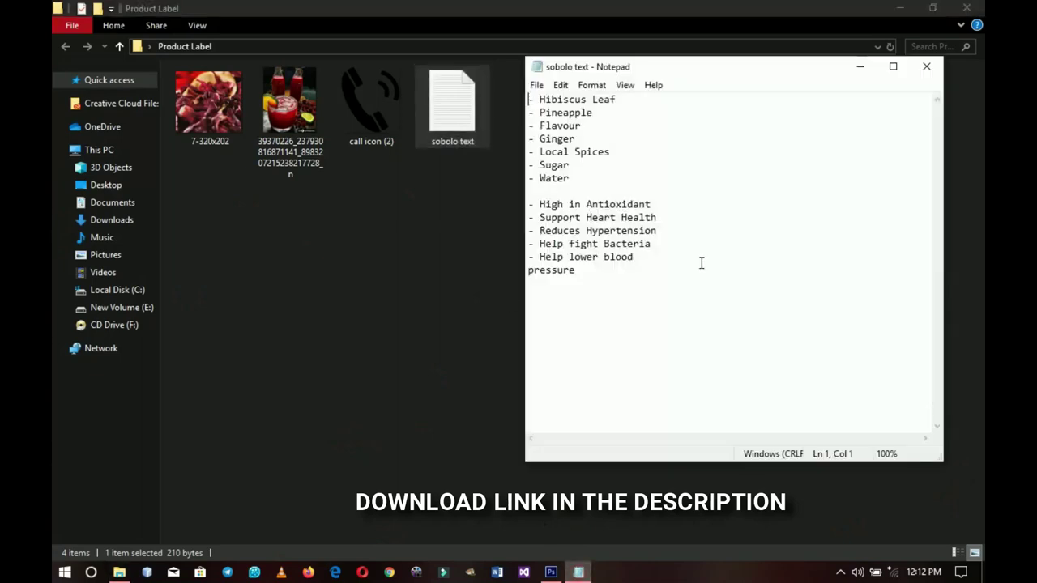
{"action": "left_click", "coordinate": [861, 68]}
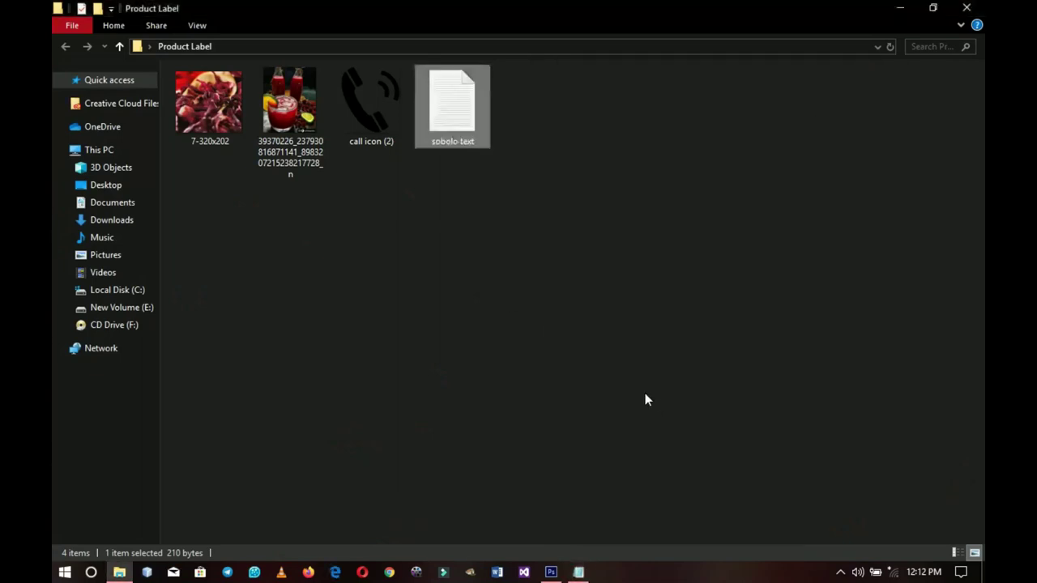
{"action": "left_click_drag", "start_coordinate": [366, 194], "coordinate": [233, 158]}
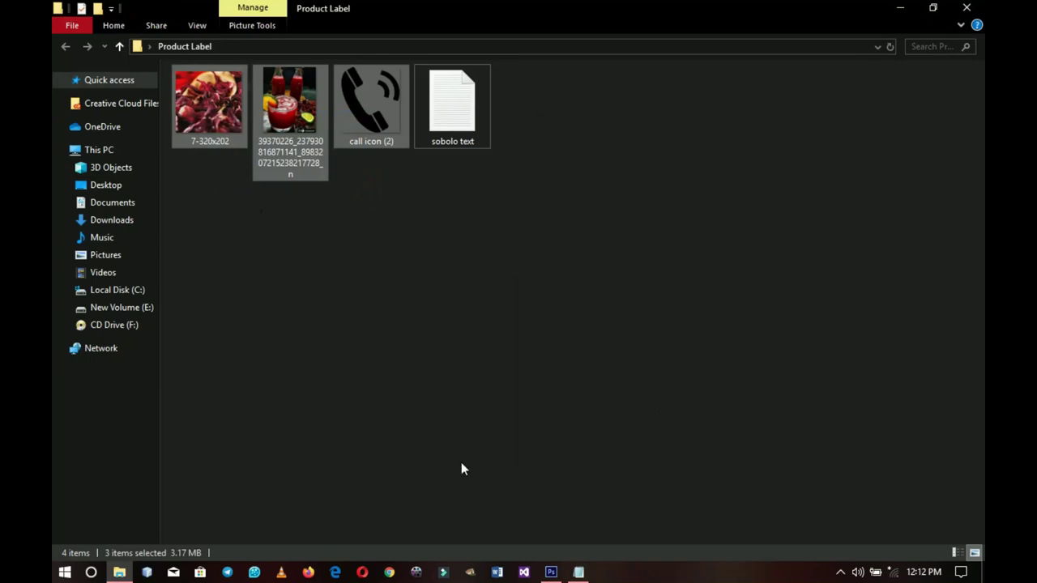
Step: Switch to Photoshop and create a white RGB document 6.6 inches wide and 1.7 inches high at 300 pixels/inch
{"action": "key", "text": "Return"}
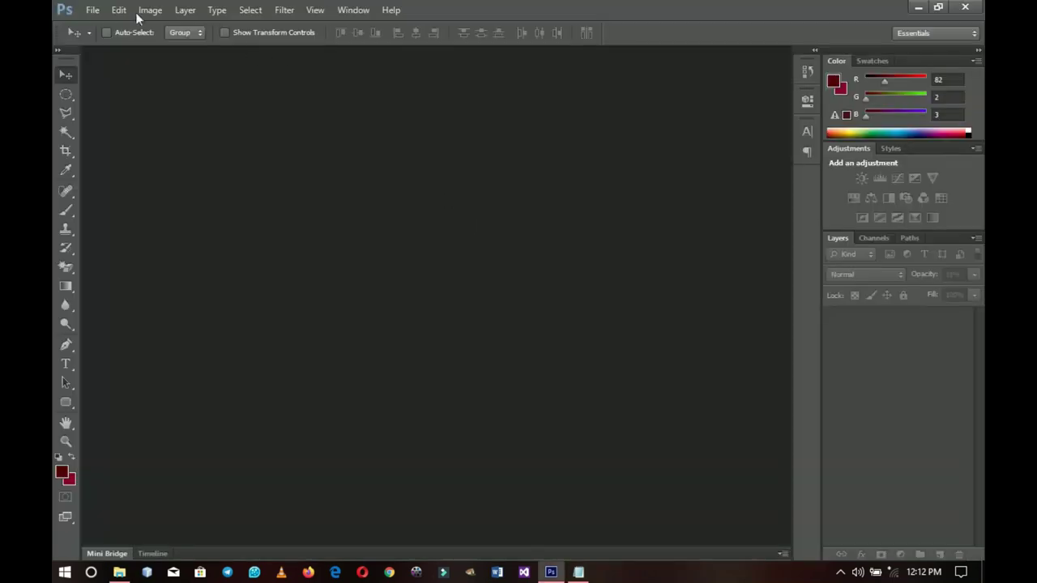
{"action": "left_click", "coordinate": [97, 12]}
{"action": "left_click", "coordinate": [166, 27]}
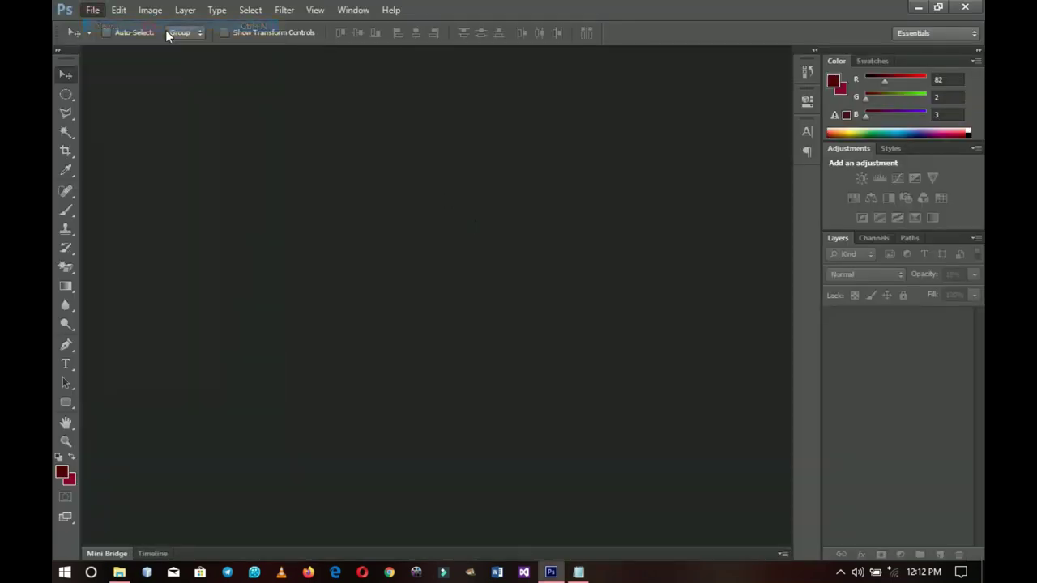
{"action": "left_click", "coordinate": [412, 255]}
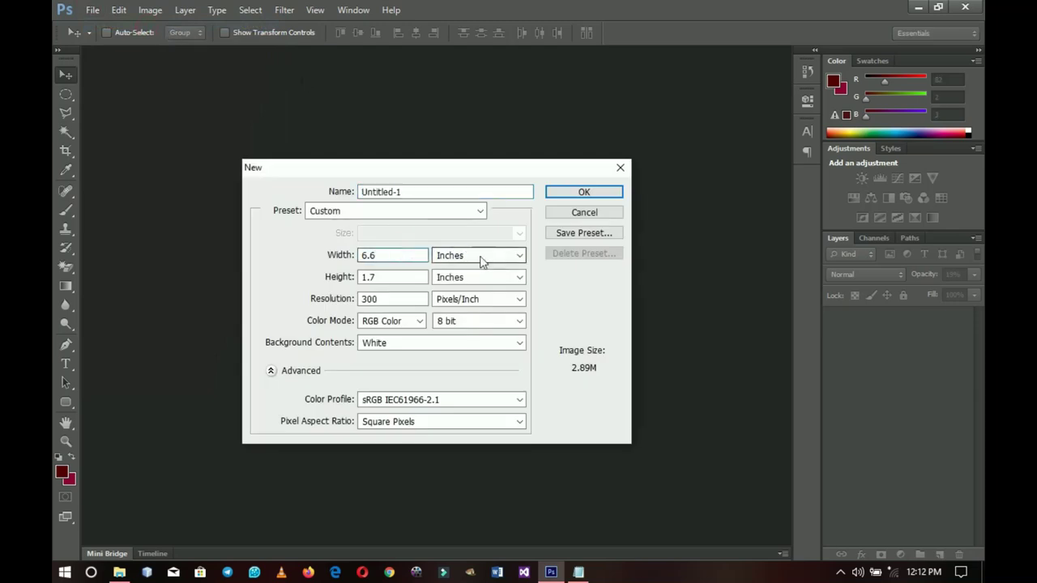
{"action": "left_click", "coordinate": [476, 255]}
{"action": "left_click", "coordinate": [462, 278]}
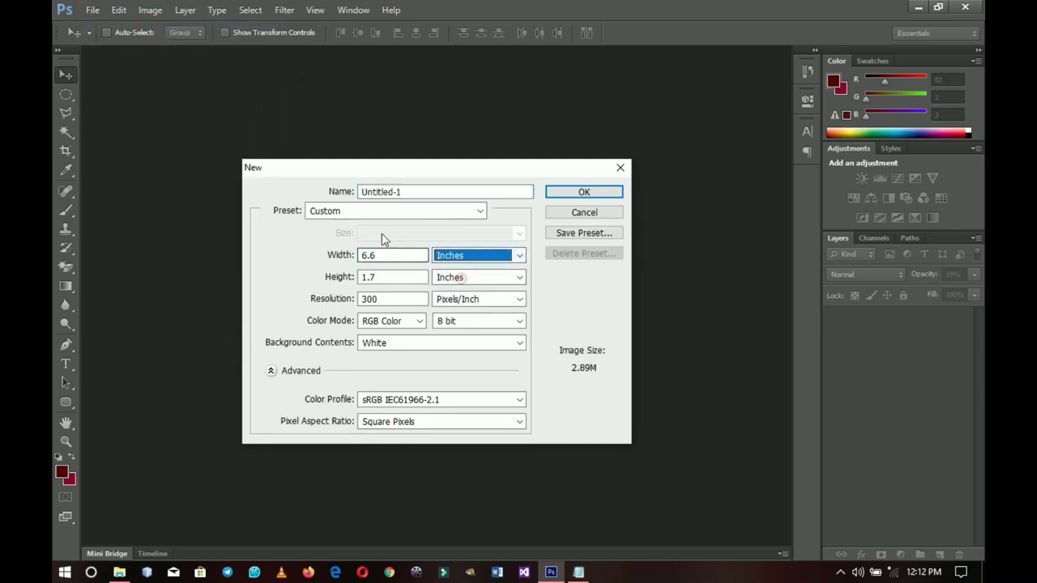
{"action": "double_click", "coordinate": [381, 255]}
{"action": "double_click", "coordinate": [384, 278]}
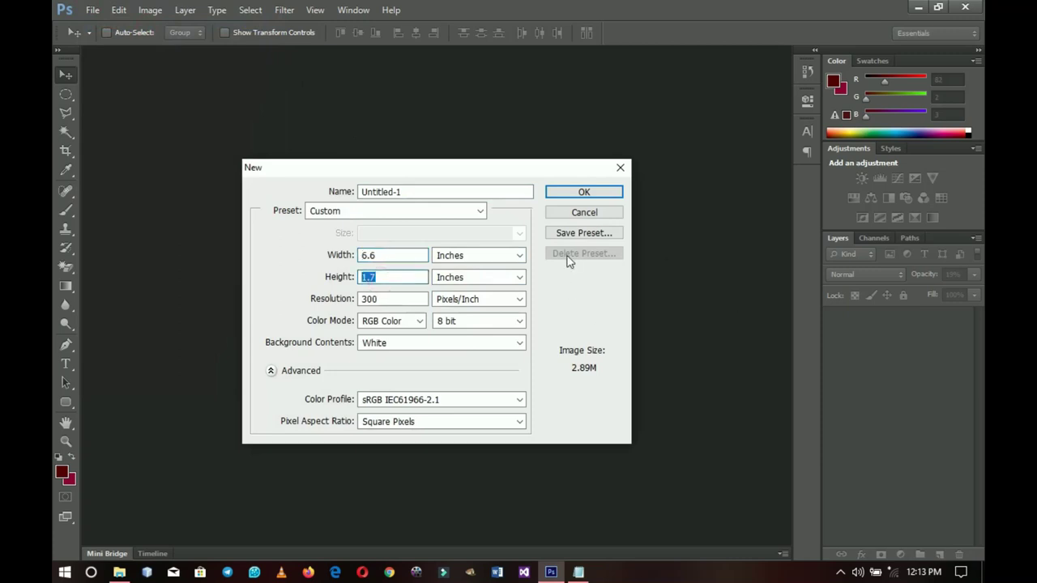
{"action": "left_click", "coordinate": [584, 192]}
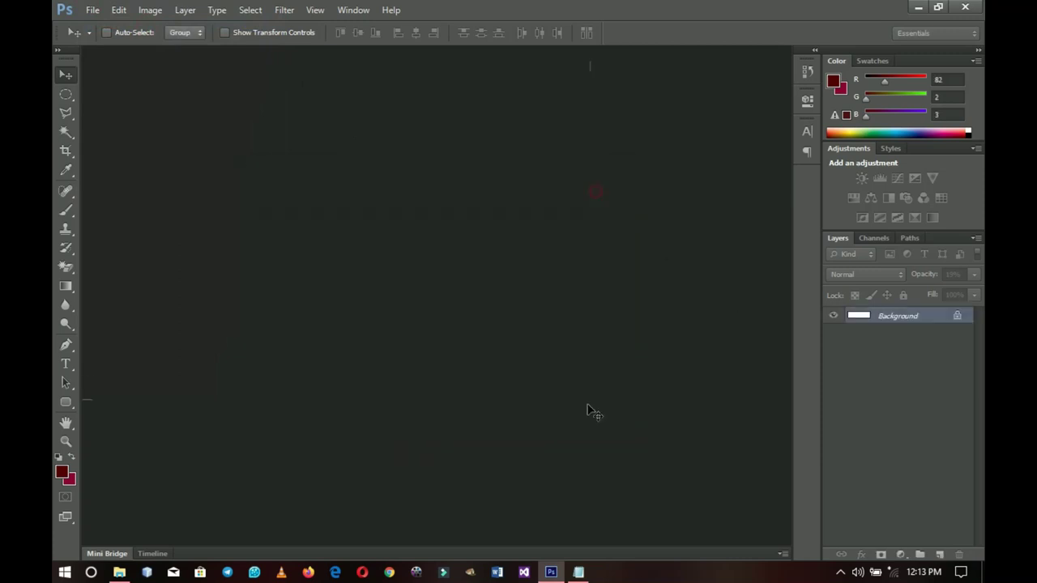
Step: Add a Solid Color fill layer in dark red #520203 above the background
{"action": "left_click", "coordinate": [905, 554]}
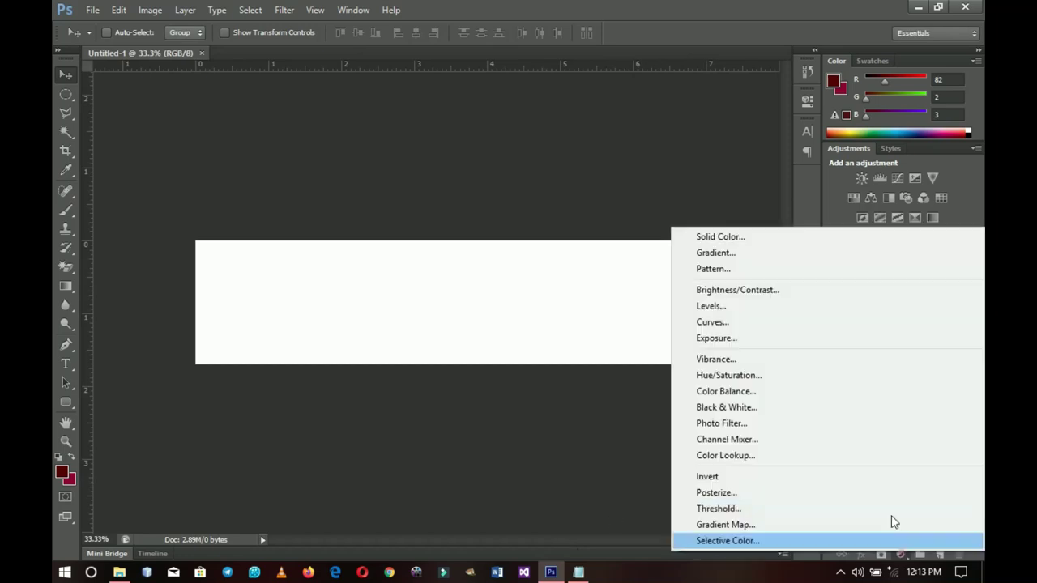
{"action": "left_click", "coordinate": [725, 239]}
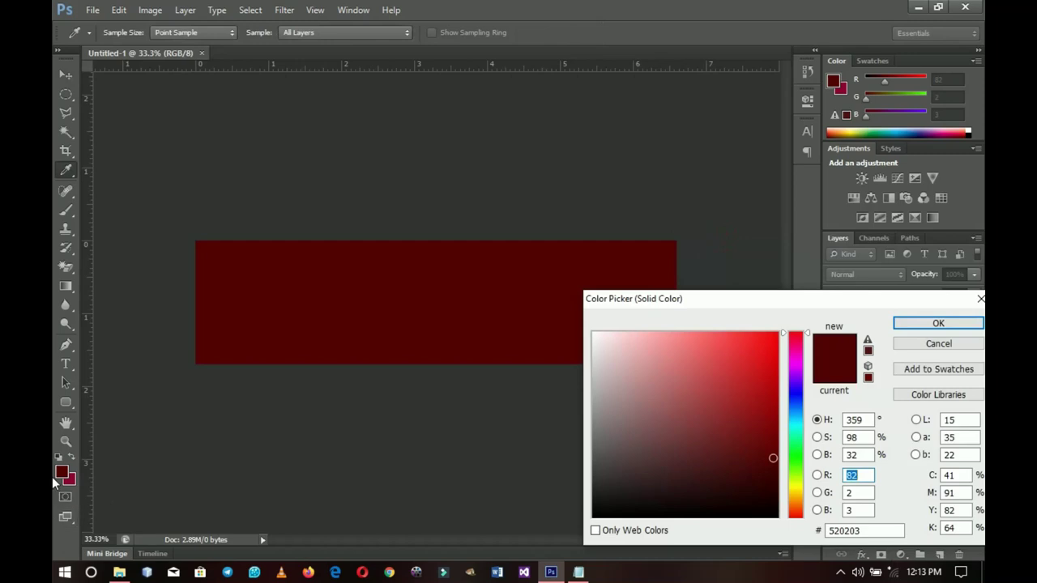
{"action": "left_click_drag", "start_coordinate": [705, 304], "coordinate": [648, 158]}
{"action": "double_click", "coordinate": [819, 385]}
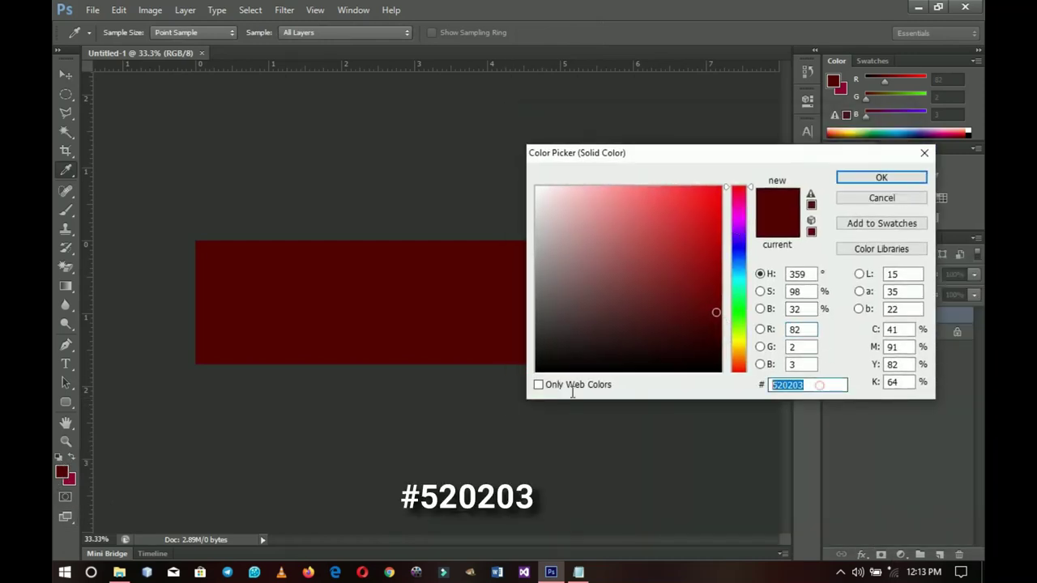
{"action": "left_click", "coordinate": [881, 178]}
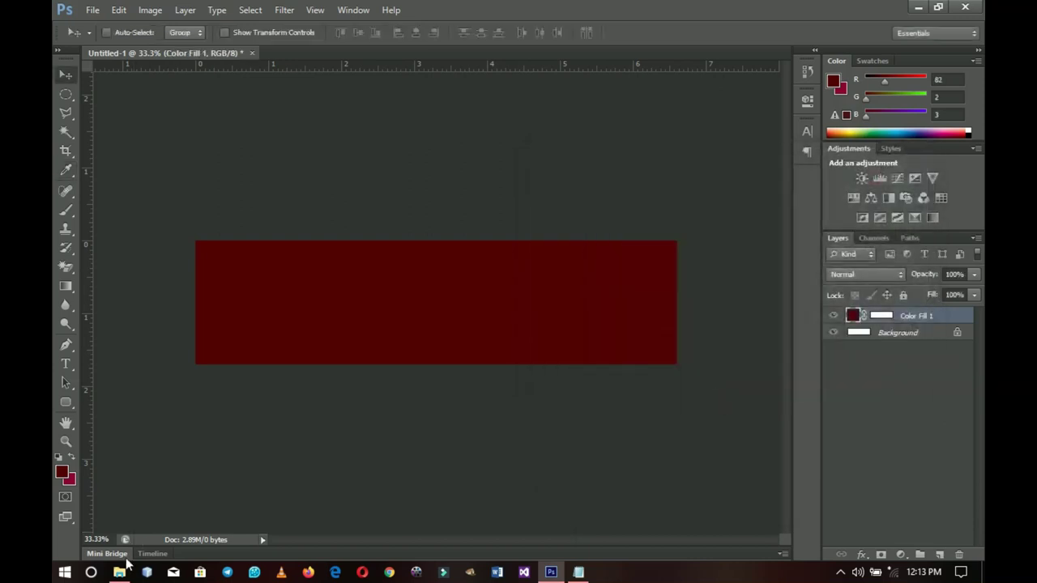
Step: Place the 7-320x202 image from the Product Label folder, enlarge it to cover the whole canvas and adjust its position
{"action": "left_click", "coordinate": [119, 572]}
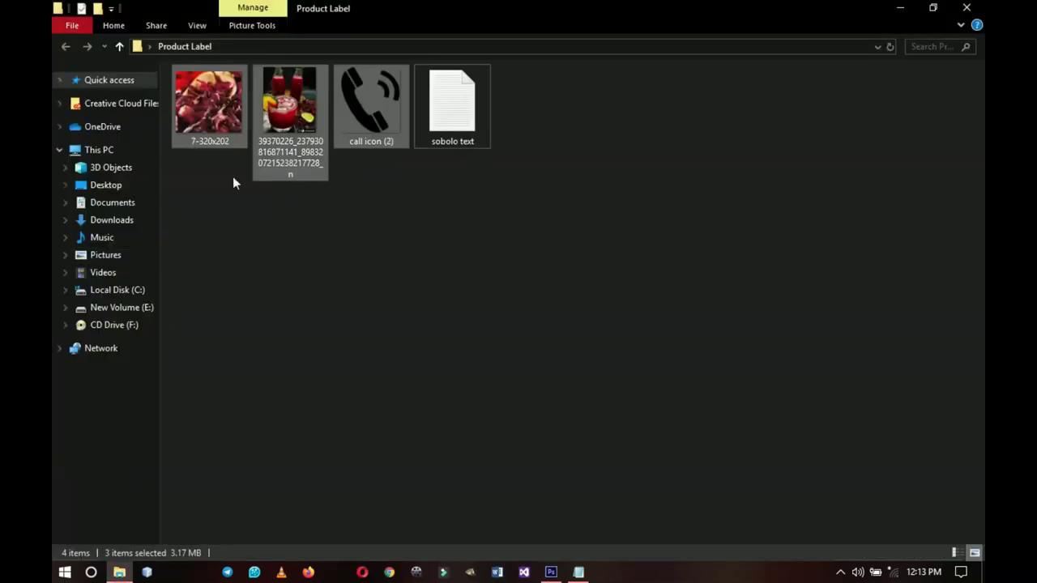
{"action": "left_click", "coordinate": [189, 132]}
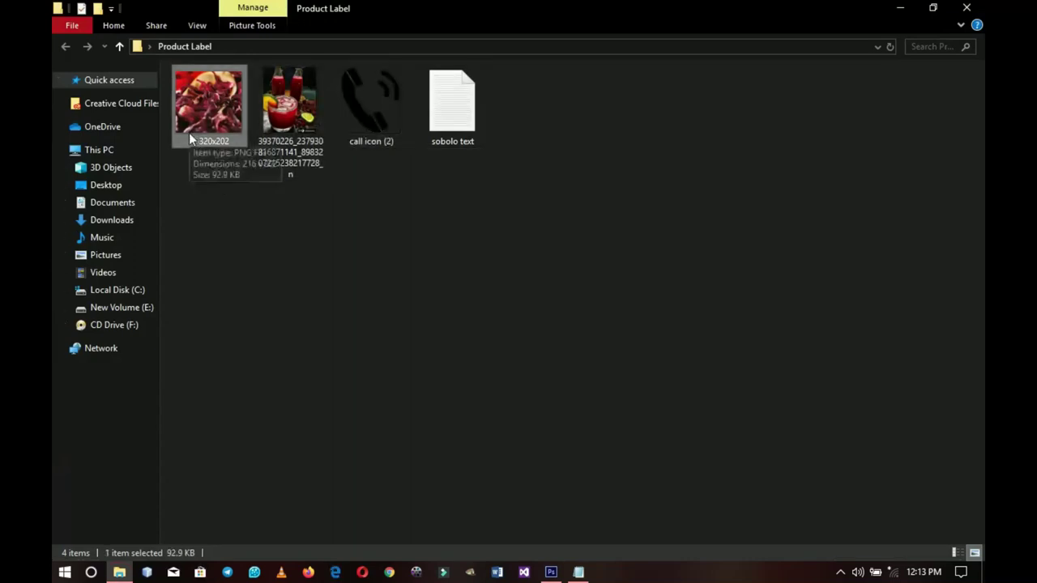
{"action": "left_click_drag", "start_coordinate": [209, 132], "coordinate": [456, 324]}
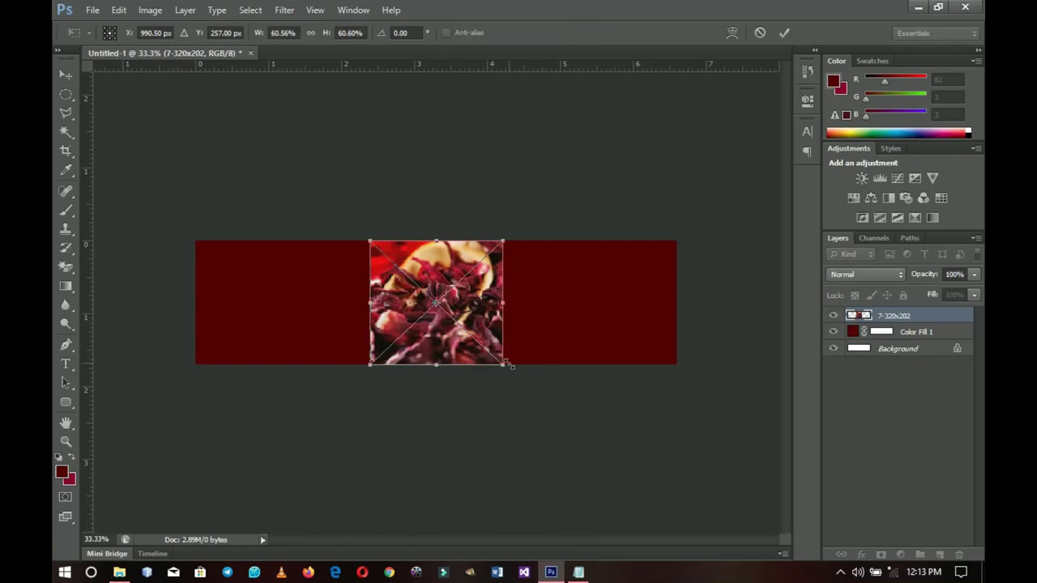
{"action": "left_click_drag", "start_coordinate": [508, 366], "coordinate": [679, 530]}
{"action": "key", "text": "Return"}
{"action": "left_click_drag", "start_coordinate": [589, 287], "coordinate": [567, 389]}
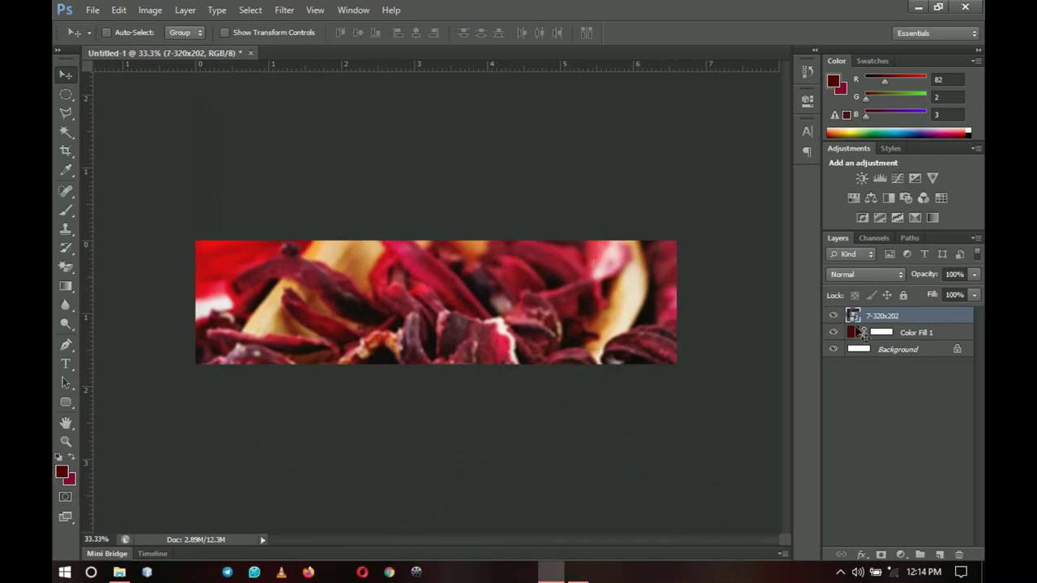
{"action": "left_click_drag", "start_coordinate": [540, 304], "coordinate": [542, 319]}
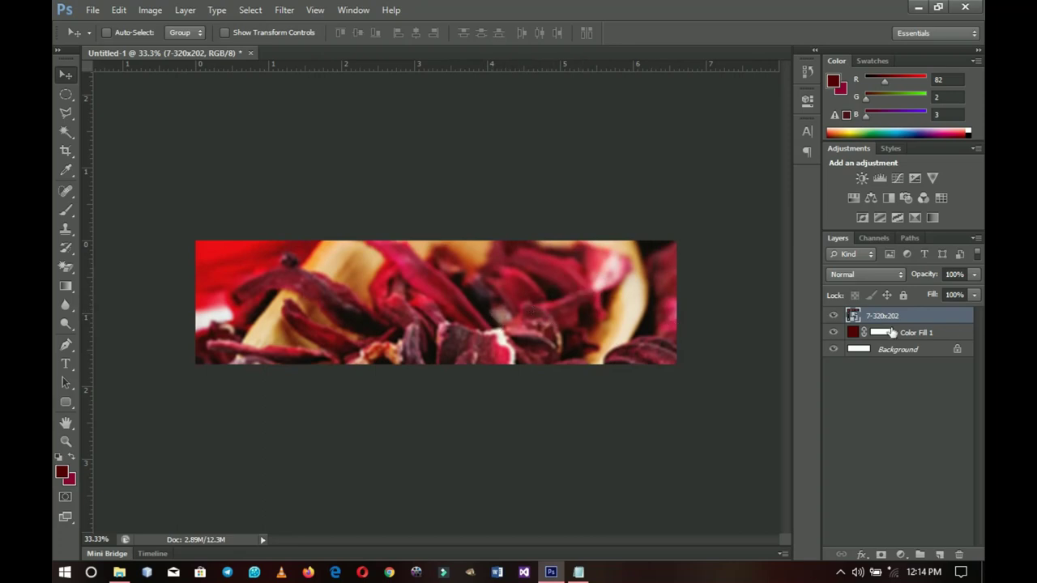
Step: Rasterize the 7-320x202 layer and set its blend mode to Overlay
{"action": "right_click", "coordinate": [891, 317]}
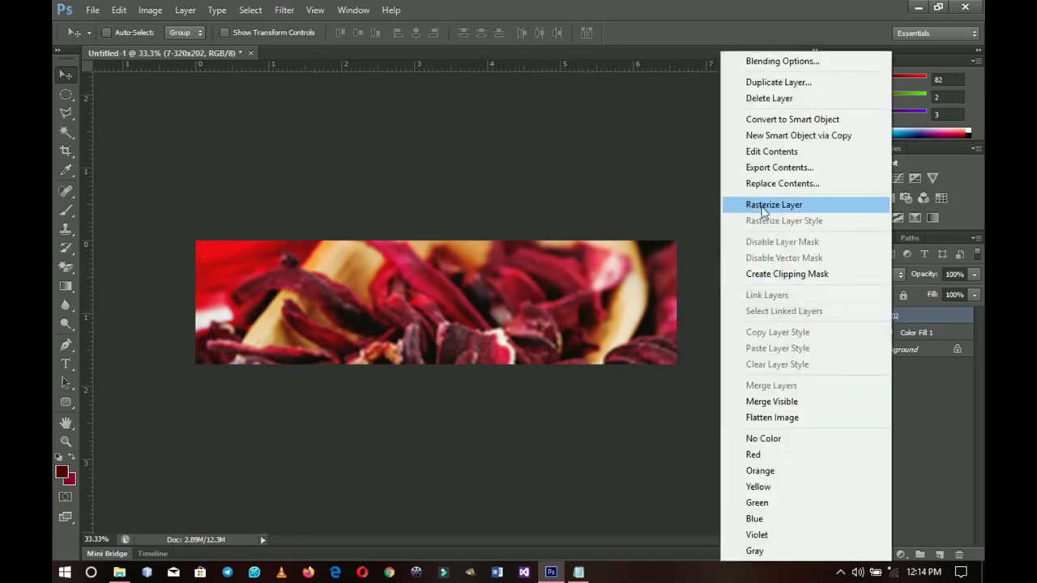
{"action": "left_click", "coordinate": [765, 205]}
{"action": "left_click", "coordinate": [859, 274]}
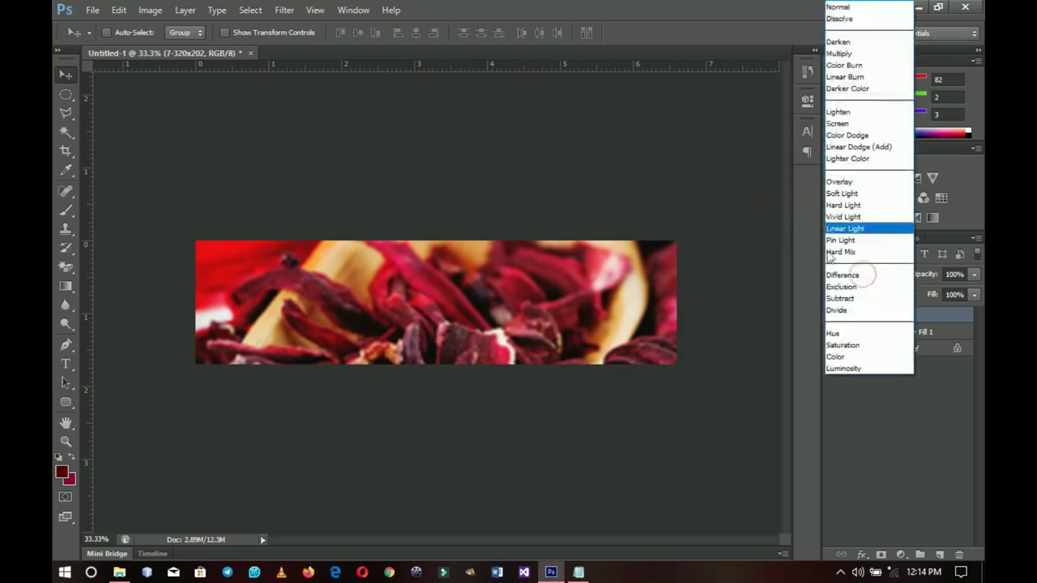
{"action": "left_click", "coordinate": [839, 181]}
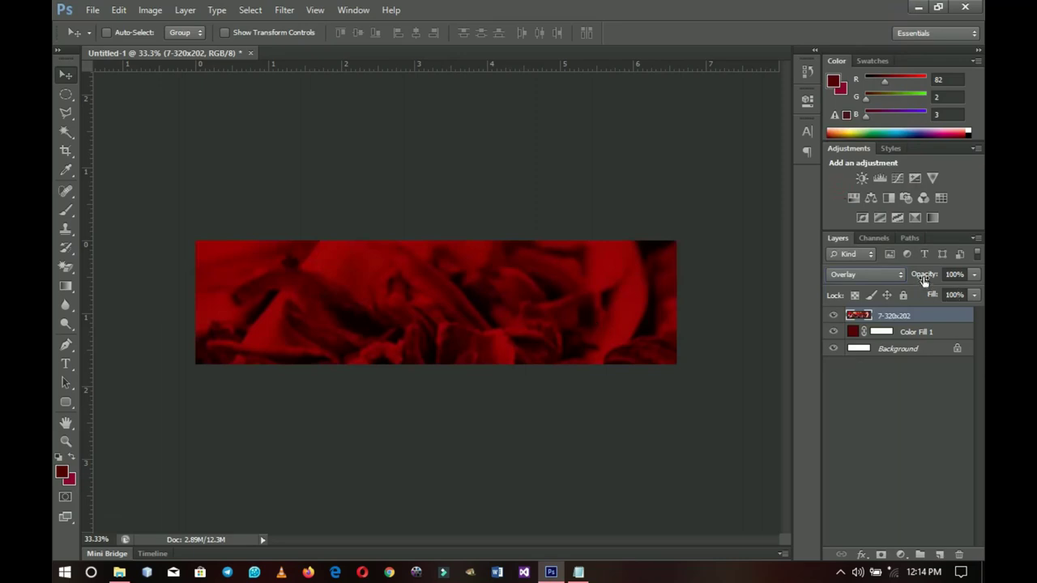
Step: Lower the 7-320x202 layer's opacity to 20%
{"action": "left_click_drag", "start_coordinate": [928, 278], "coordinate": [871, 281]}
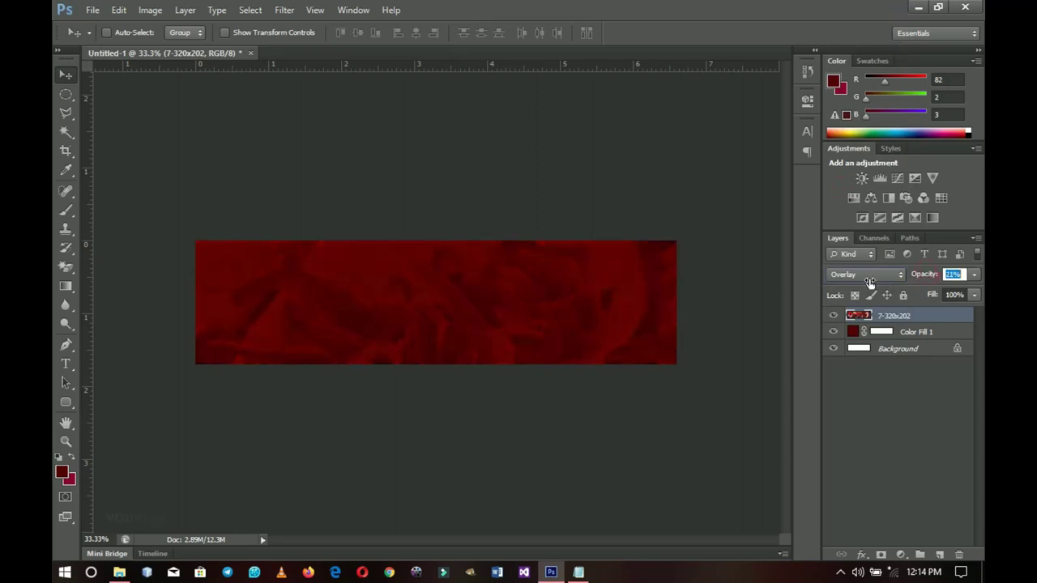
{"action": "key", "text": "Return"}
{"action": "left_click_drag", "start_coordinate": [924, 279], "coordinate": [919, 278]}
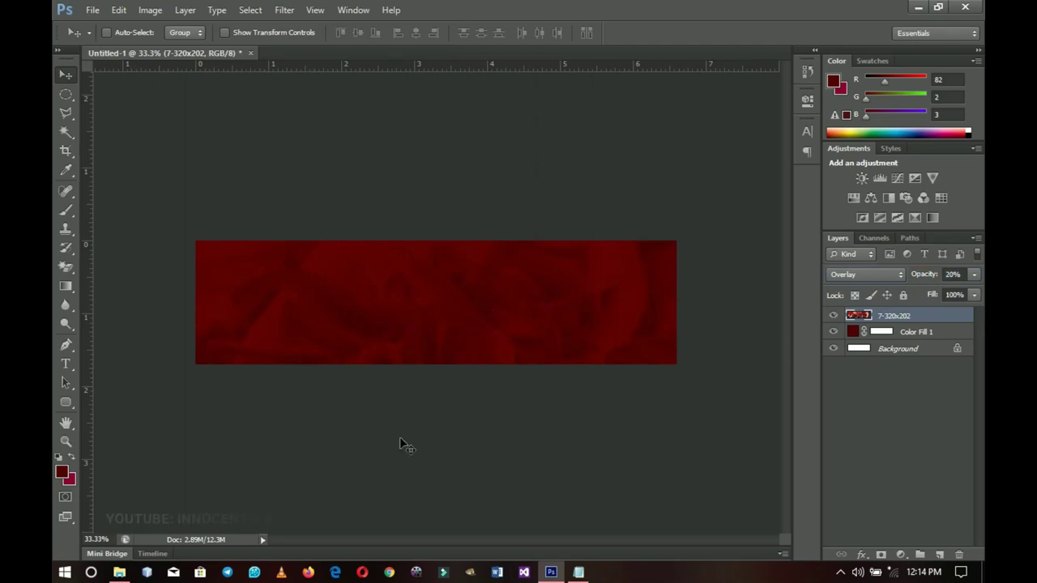
Step: Place the drink photo from the Product Label folder, enlarge it and position it over the left end of the label
{"action": "left_click", "coordinate": [551, 567]}
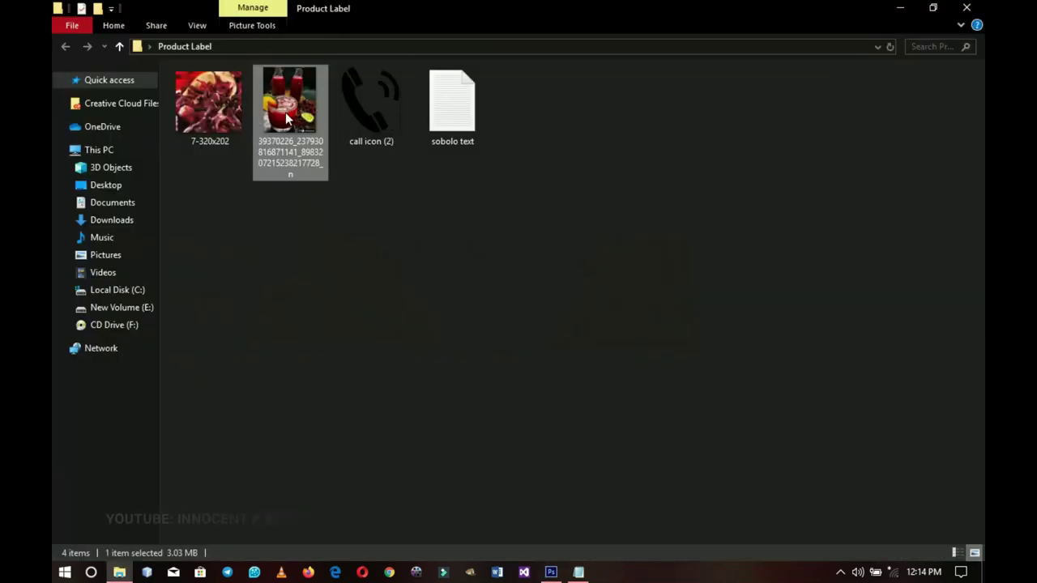
{"action": "left_click_drag", "start_coordinate": [288, 117], "coordinate": [354, 326]}
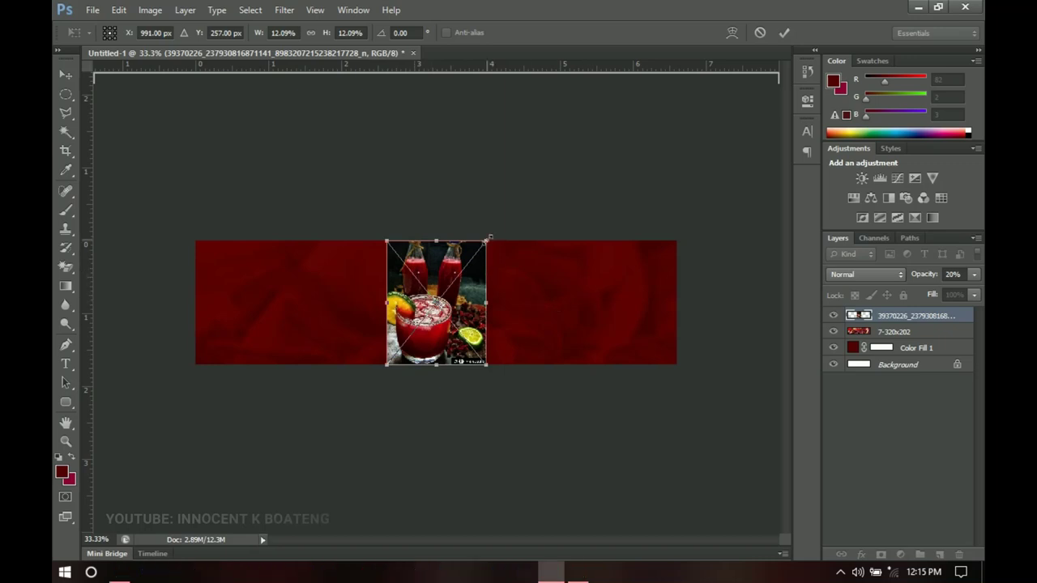
{"action": "left_click_drag", "start_coordinate": [487, 239], "coordinate": [567, 222]}
{"action": "left_click_drag", "start_coordinate": [507, 318], "coordinate": [374, 300]}
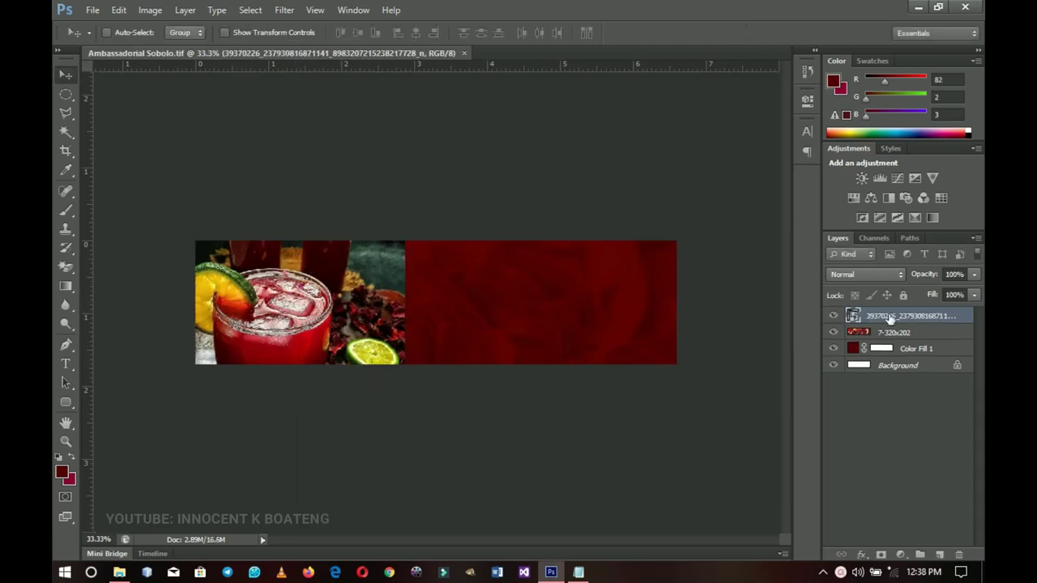
Step: Rasterize the drink photo layer and set its opacity to 44%
{"action": "right_click", "coordinate": [890, 320]}
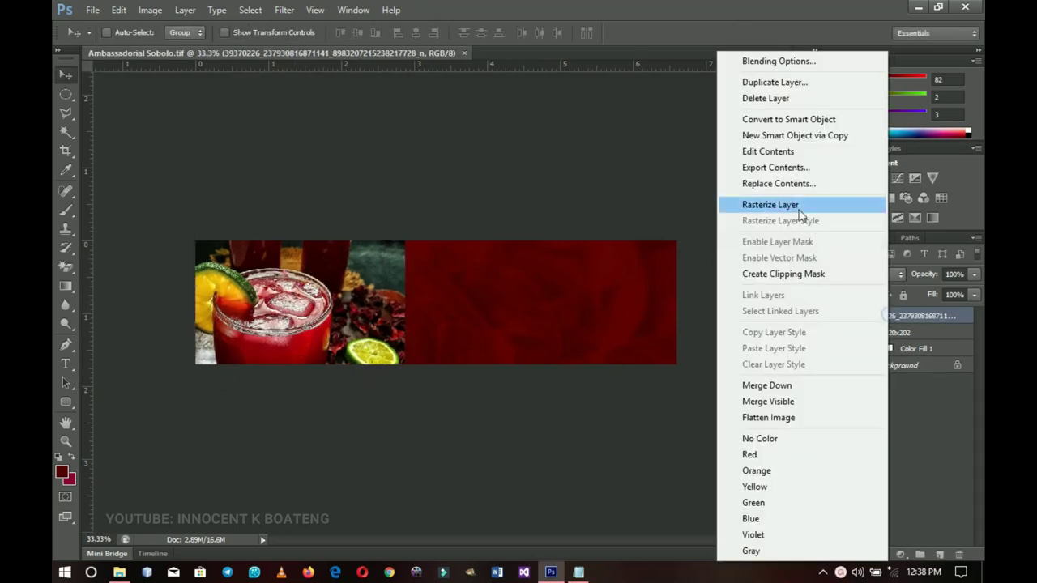
{"action": "left_click", "coordinate": [790, 204]}
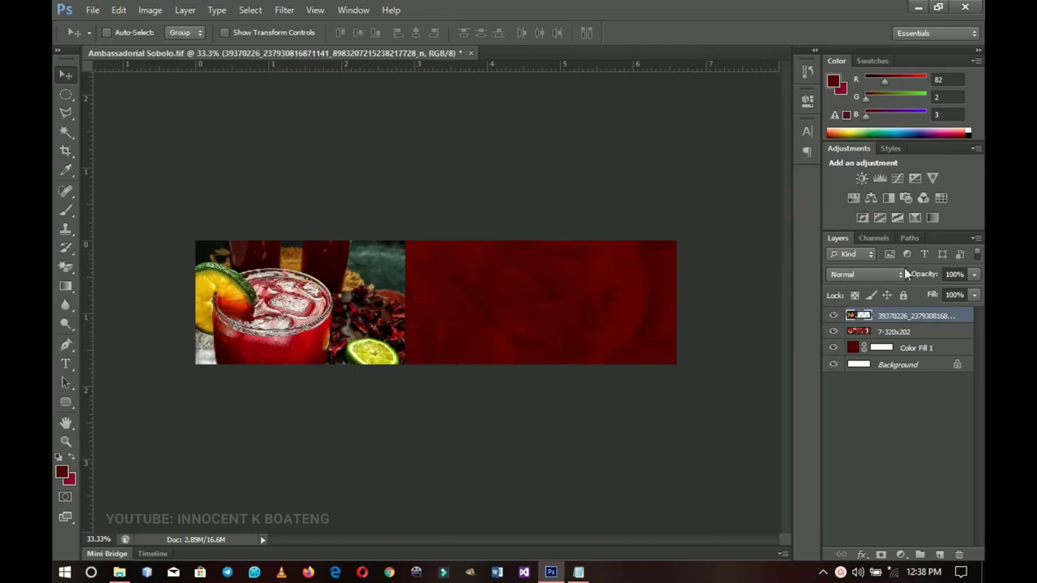
{"action": "left_click_drag", "start_coordinate": [938, 278], "coordinate": [567, 314]}
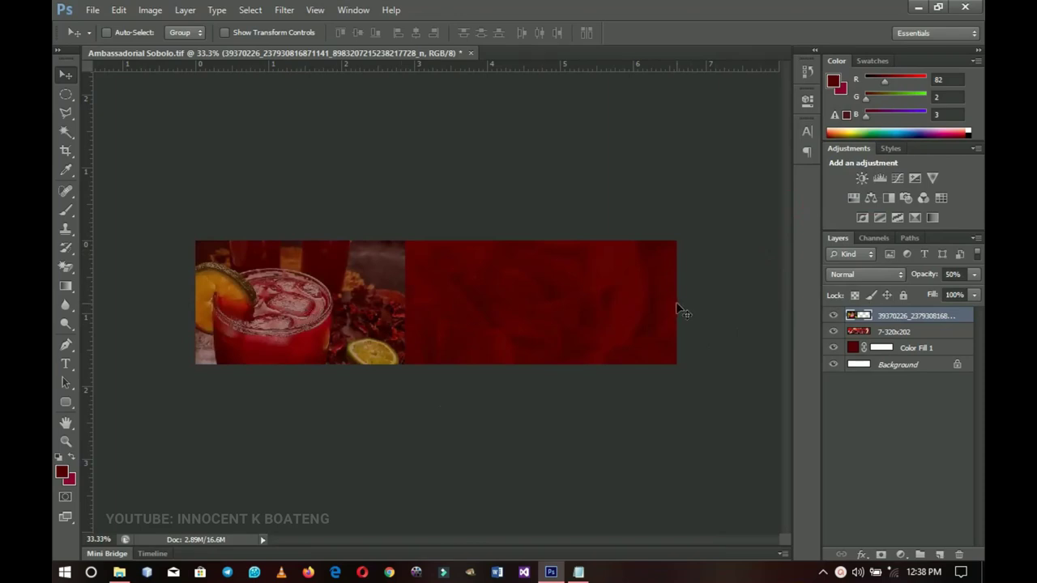
{"action": "key", "text": "4"}
{"action": "key", "text": "4"}
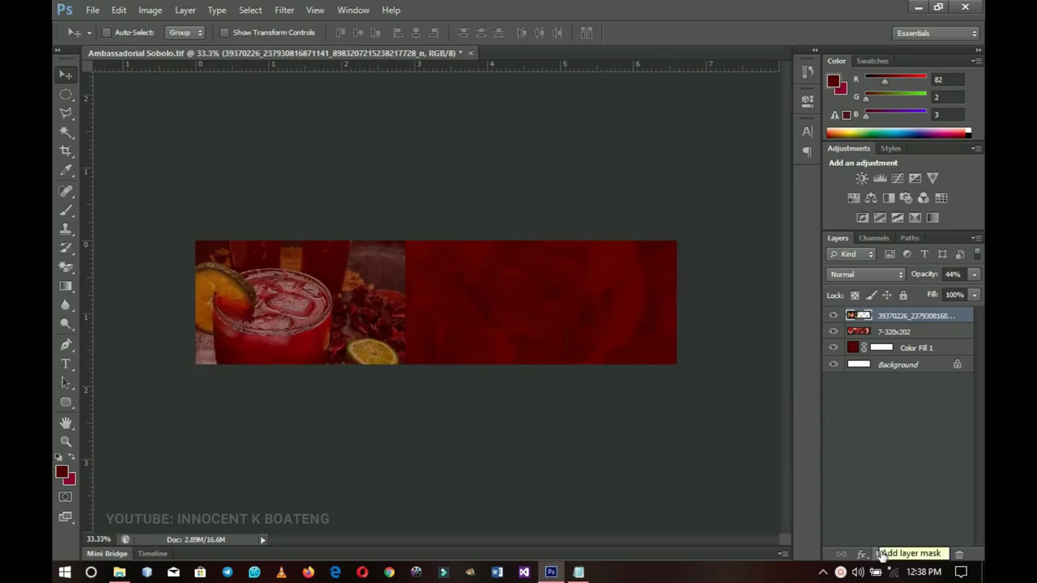
Step: Add a layer mask to the drink photo layer and fade its inner edge into the red background with a soft black 600 px brush
{"action": "left_click", "coordinate": [882, 555]}
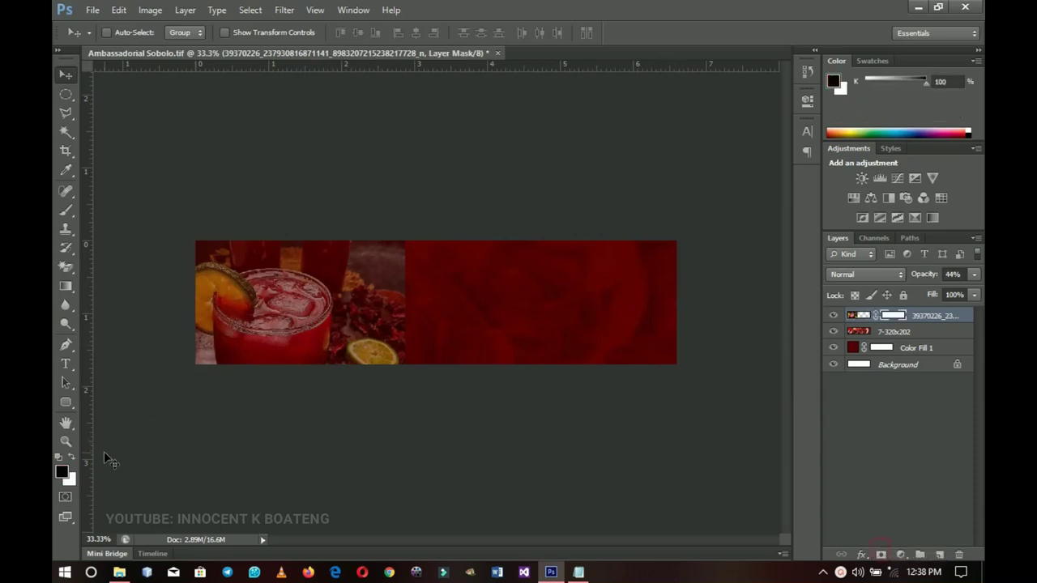
{"action": "key", "text": "b"}
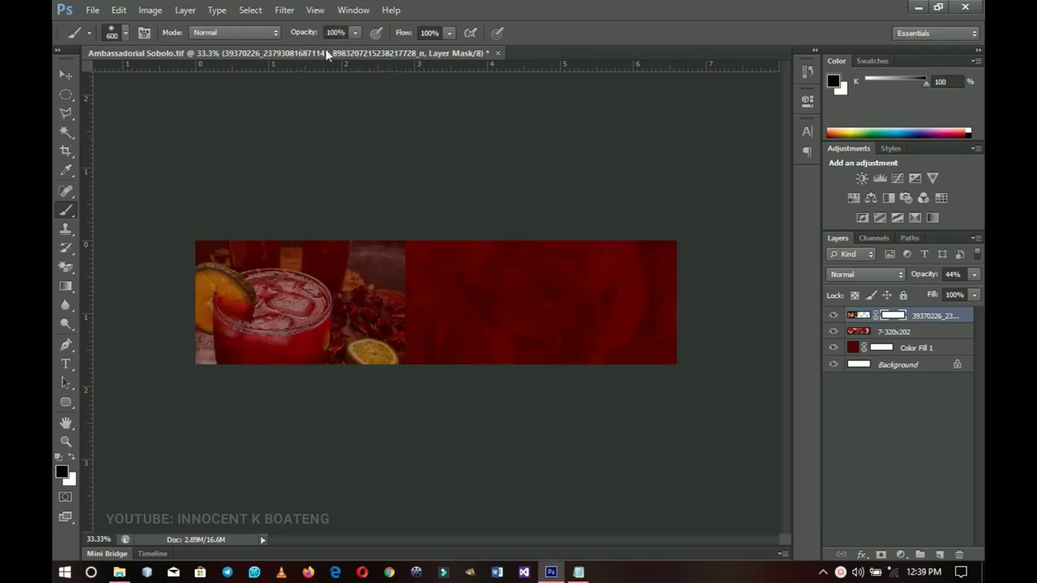
{"action": "right_click", "coordinate": [433, 341]}
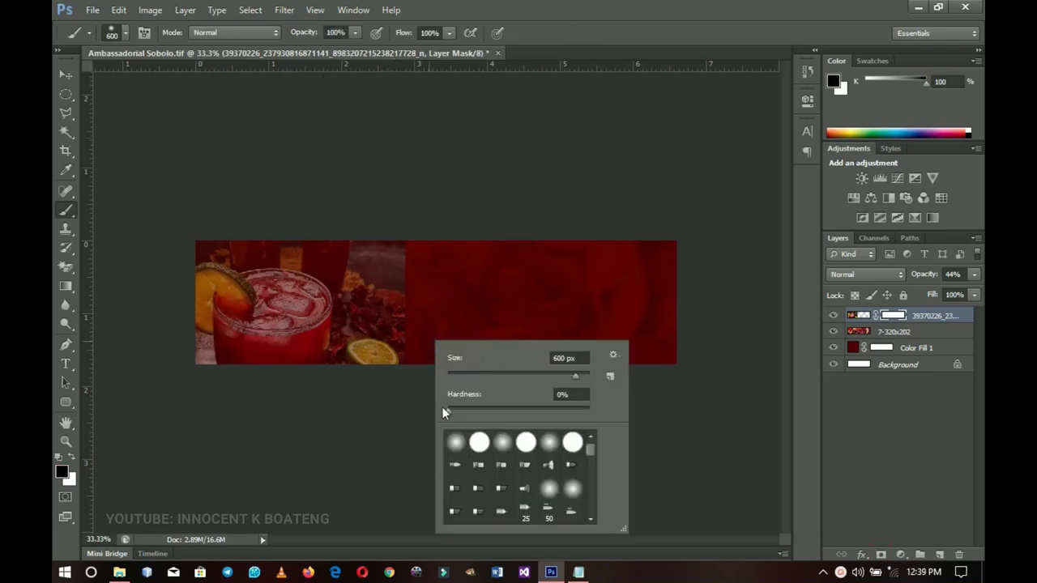
{"action": "key", "text": "Escape"}
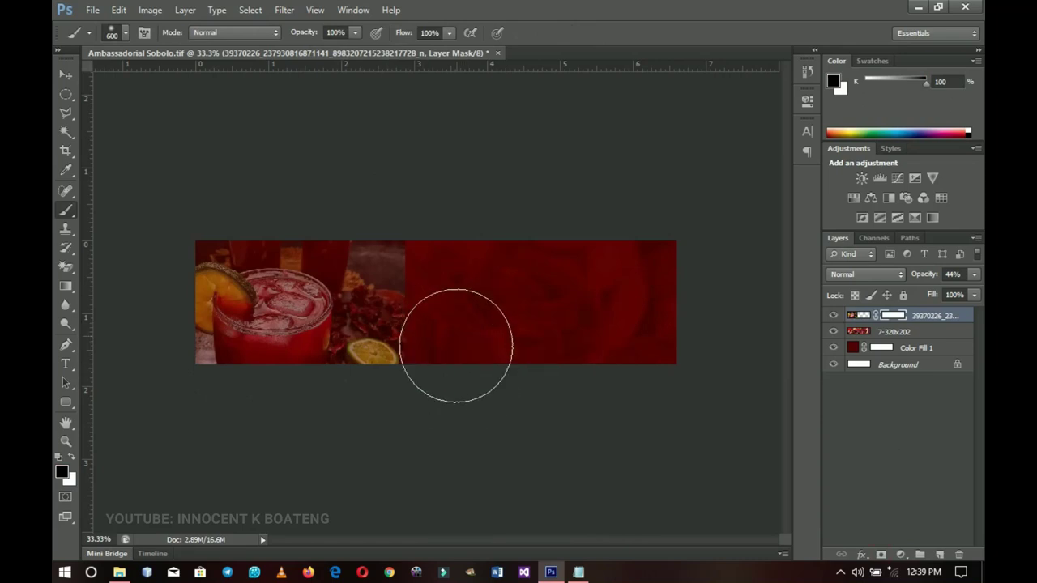
{"action": "mouse_move", "coordinate": [381, 356]}
{"action": "left_mouse_down"}
{"action": "mouse_move", "coordinate": [432, 378]}
{"action": "mouse_move", "coordinate": [430, 343]}
{"action": "mouse_move", "coordinate": [405, 308]}
{"action": "left_mouse_up"}
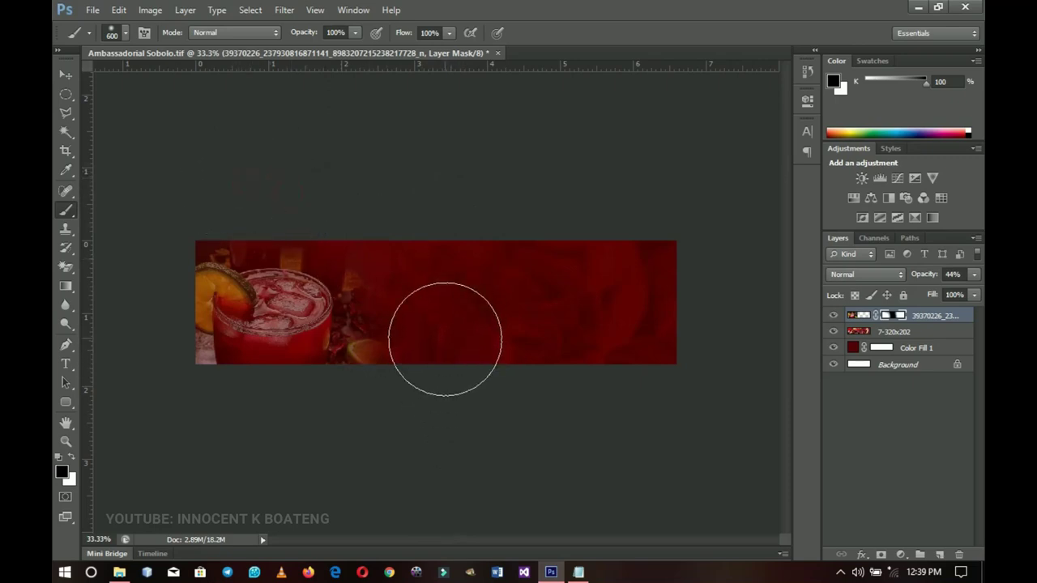
{"action": "left_click_drag", "start_coordinate": [403, 365], "coordinate": [405, 331]}
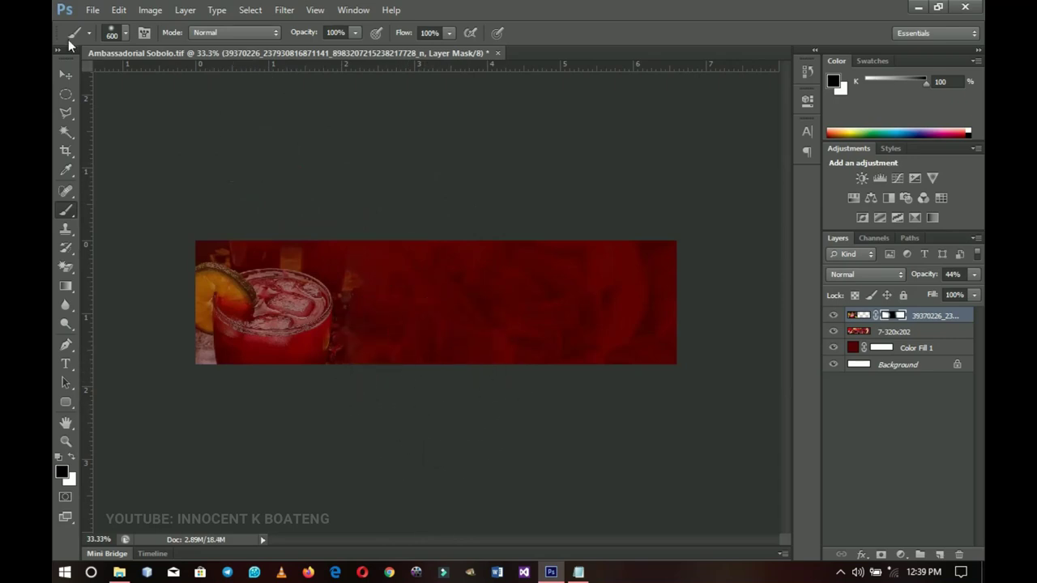
{"action": "left_click", "coordinate": [66, 75]}
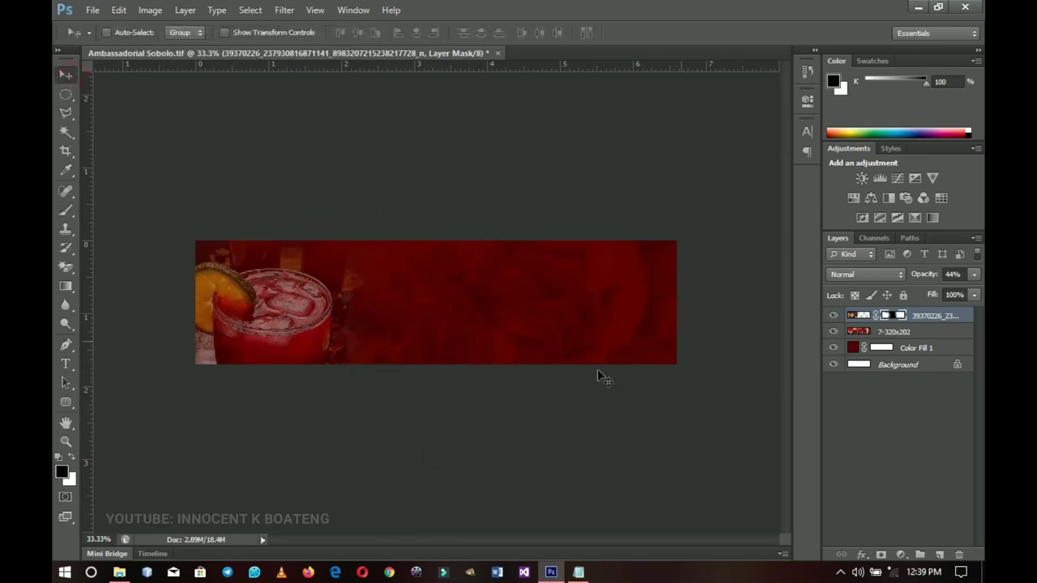
Step: Place the drink photo from the Product Label folder again, enlarge it and position its bottles over the right end of the label
{"action": "left_click", "coordinate": [119, 572]}
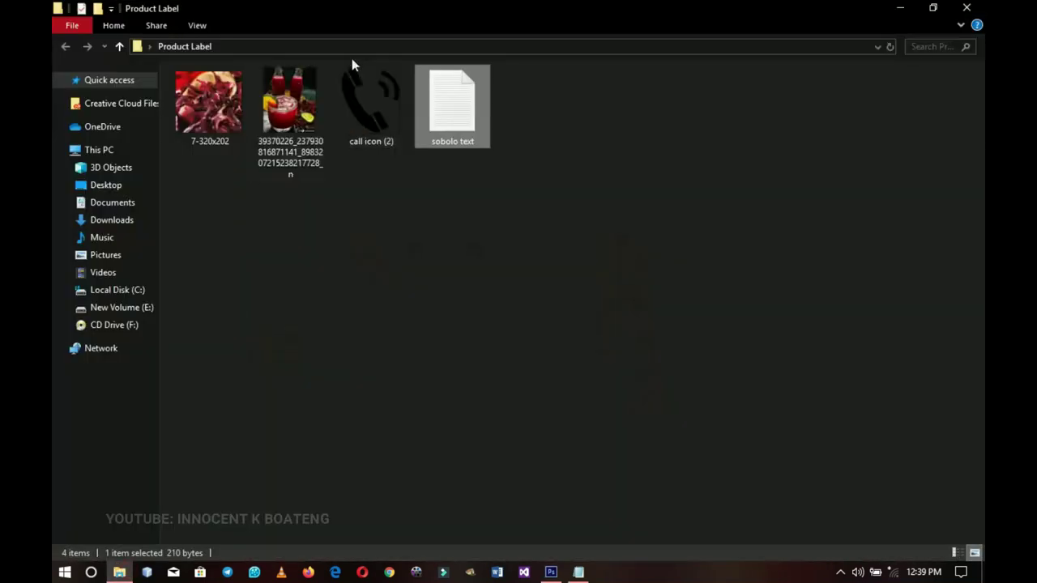
{"action": "left_click_drag", "start_coordinate": [293, 117], "coordinate": [639, 315]}
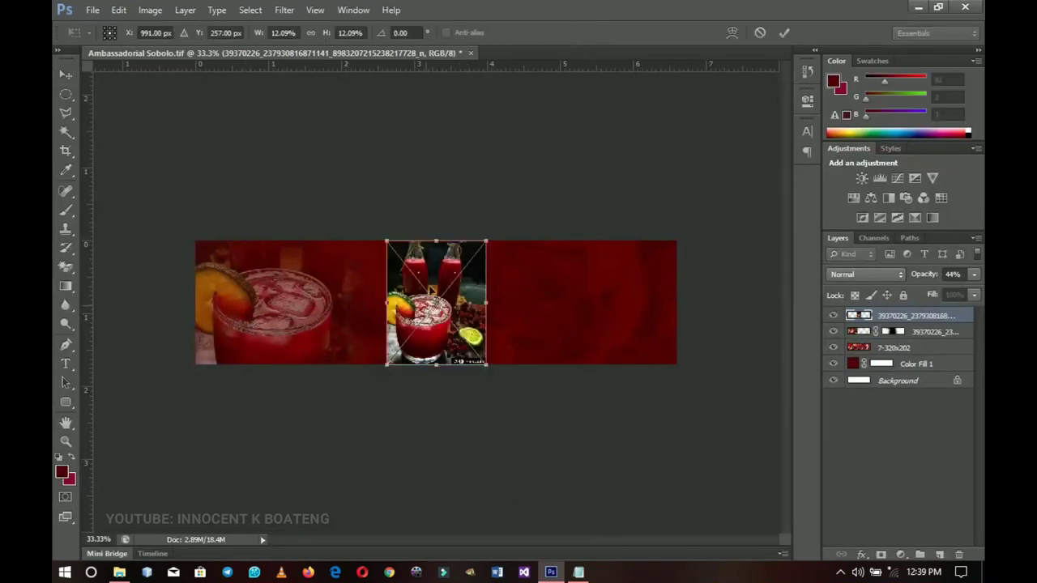
{"action": "left_click_drag", "start_coordinate": [485, 365], "coordinate": [522, 411]}
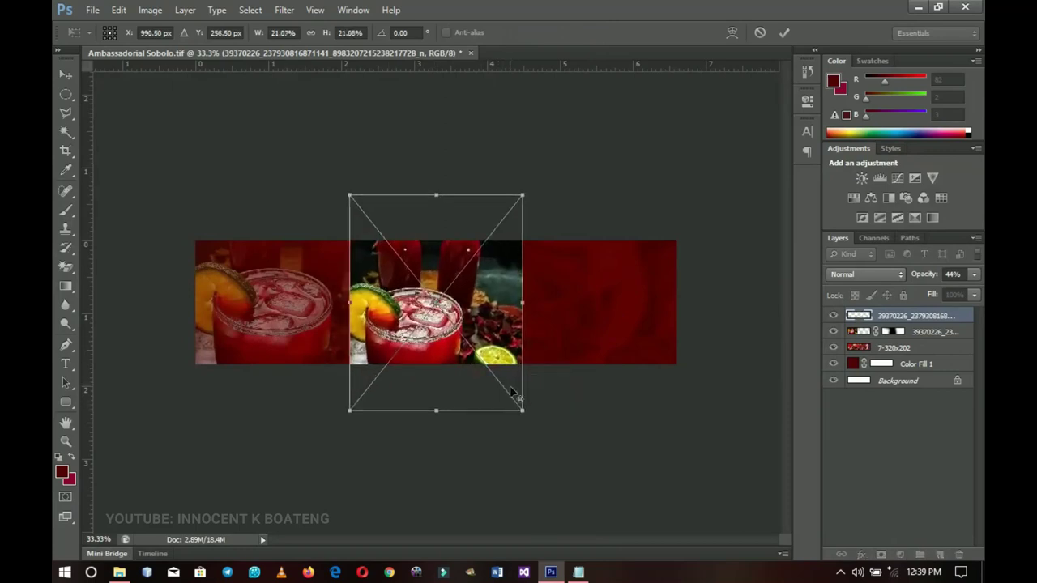
{"action": "left_click_drag", "start_coordinate": [497, 302], "coordinate": [652, 348]}
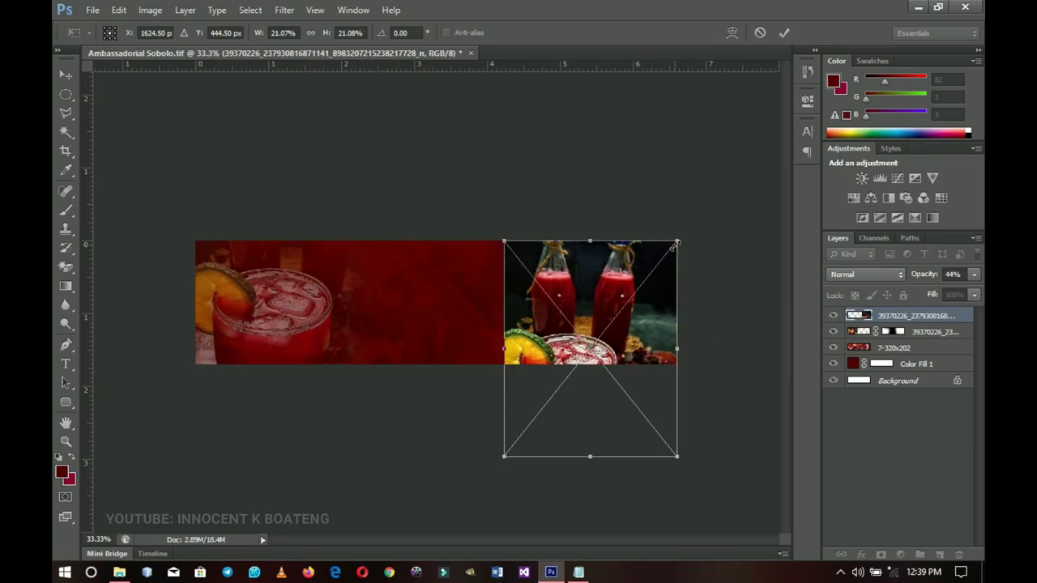
{"action": "left_click_drag", "start_coordinate": [676, 243], "coordinate": [681, 238]}
{"action": "left_click_drag", "start_coordinate": [641, 323], "coordinate": [663, 330]}
{"action": "key", "text": "Return"}
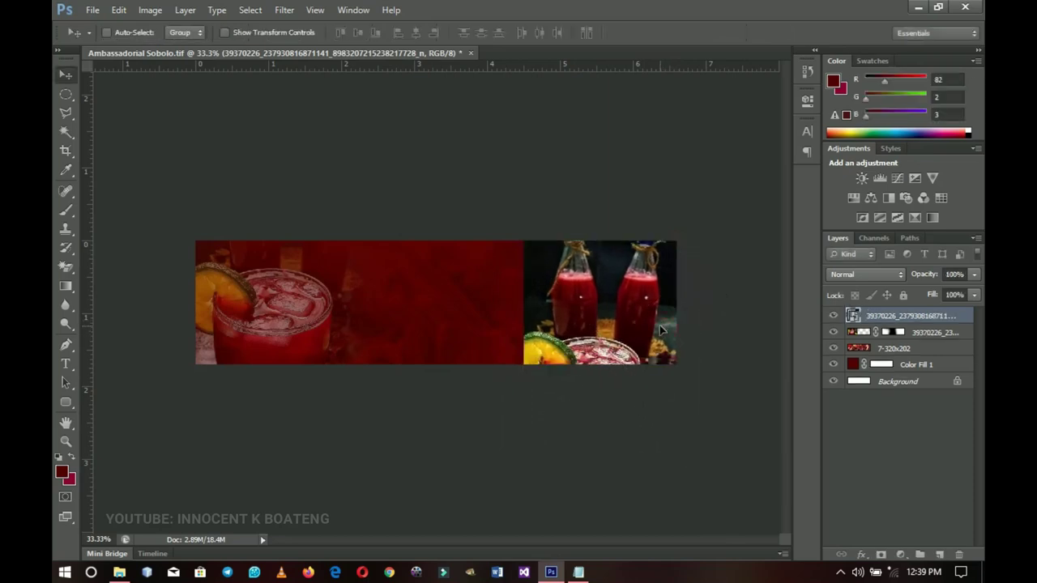
Step: Rasterize the second drink photo layer and set its blend mode to Soft Light
{"action": "right_click", "coordinate": [913, 322]}
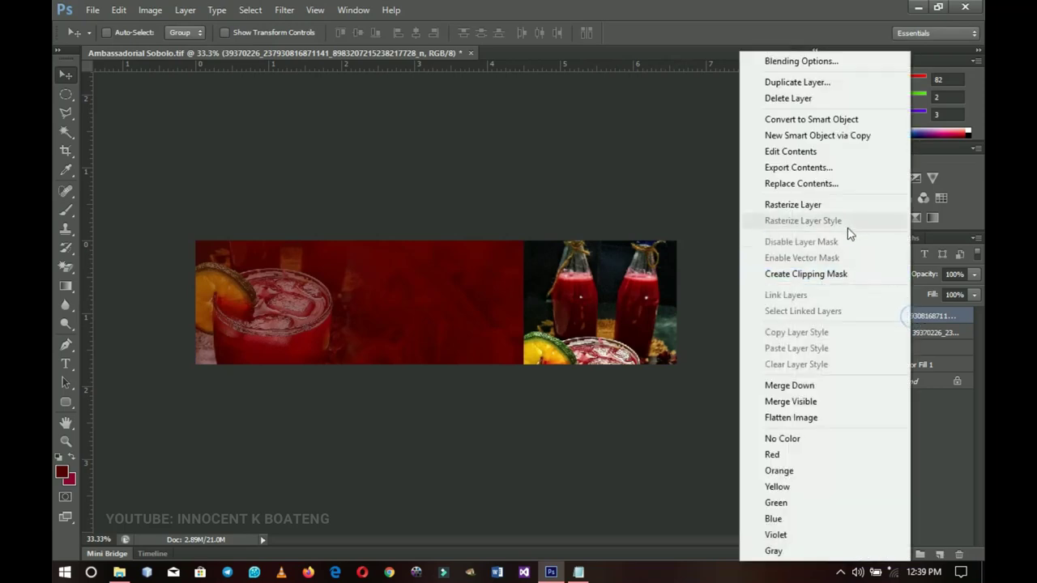
{"action": "left_click", "coordinate": [803, 204]}
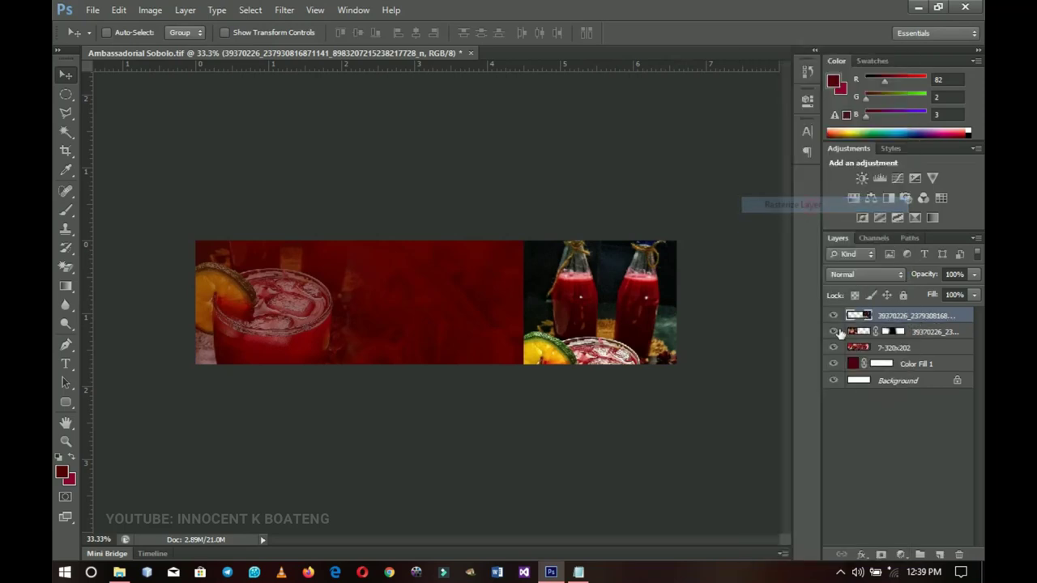
{"action": "left_click", "coordinate": [893, 279]}
{"action": "left_click", "coordinate": [850, 192]}
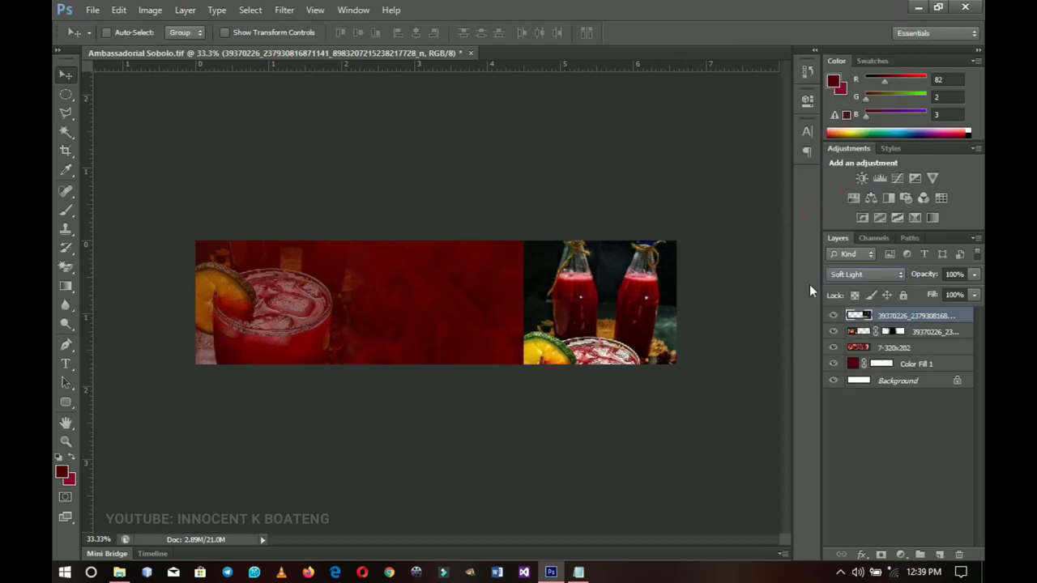
Step: Lower the second drink photo layer's opacity to 45%
{"action": "left_click_drag", "start_coordinate": [928, 279], "coordinate": [910, 285]}
{"action": "key", "text": "Return"}
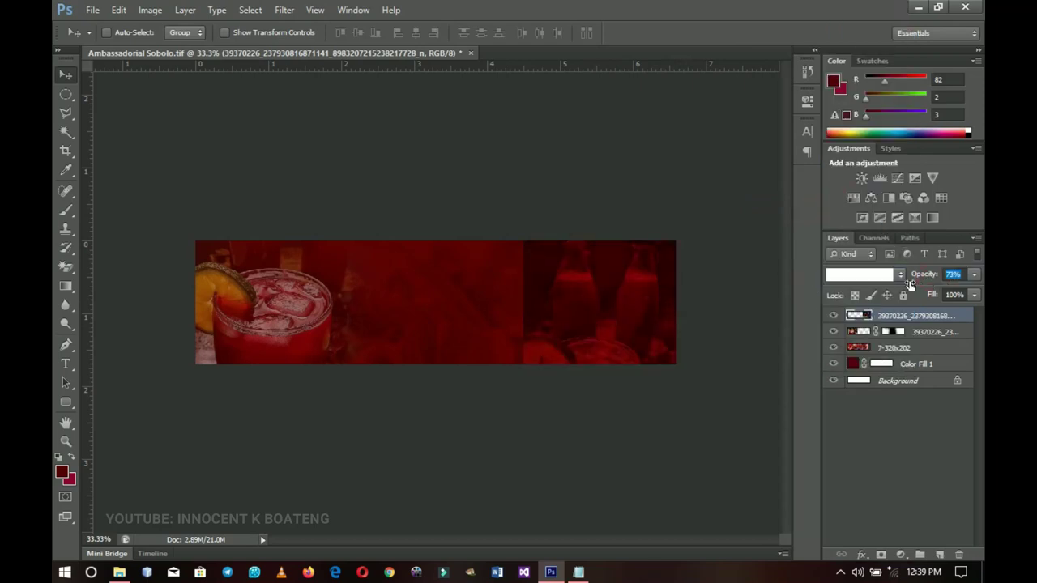
{"action": "left_click_drag", "start_coordinate": [929, 278], "coordinate": [922, 278]}
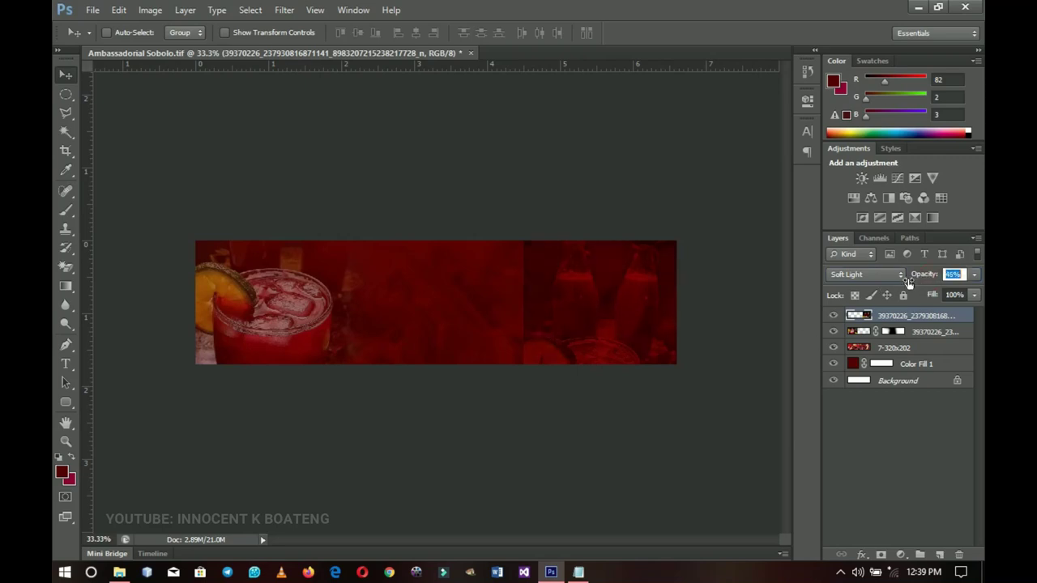
{"action": "key", "text": "Return"}
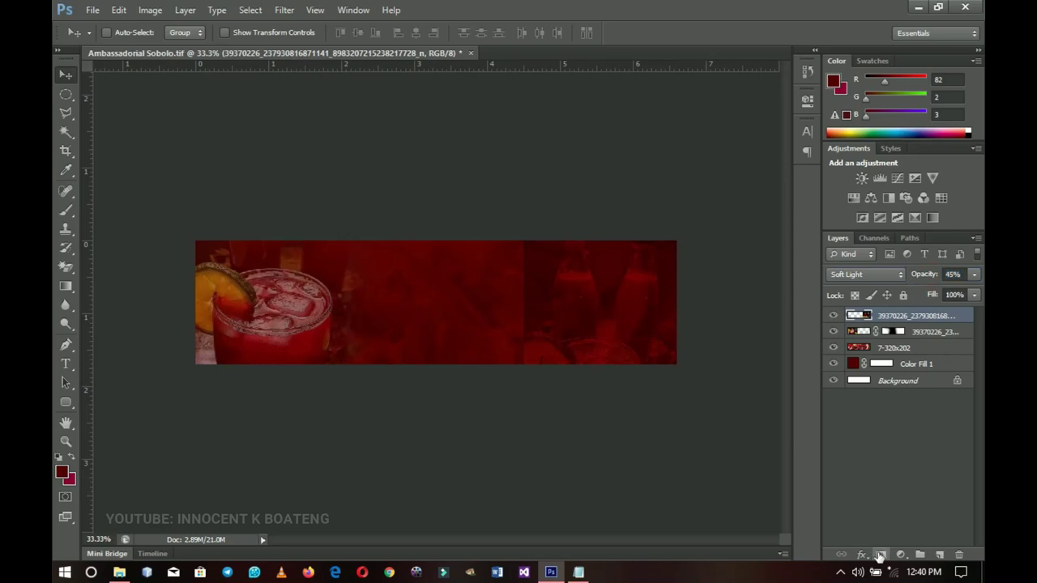
Step: Add a layer mask to the second drink photo layer and brush its inner edge away in black to blend it into the background
{"action": "left_click", "coordinate": [881, 554]}
{"action": "key", "text": "b"}
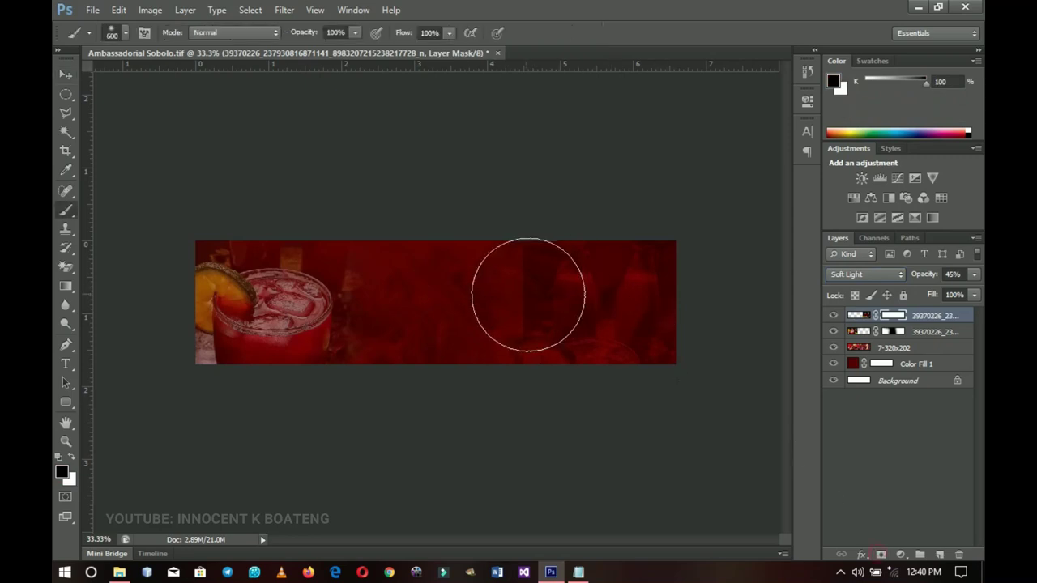
{"action": "mouse_move", "coordinate": [480, 289]}
{"action": "left_mouse_down"}
{"action": "mouse_move", "coordinate": [476, 327]}
{"action": "mouse_move", "coordinate": [492, 361]}
{"action": "mouse_move", "coordinate": [469, 368]}
{"action": "mouse_move", "coordinate": [545, 435]}
{"action": "left_mouse_up"}
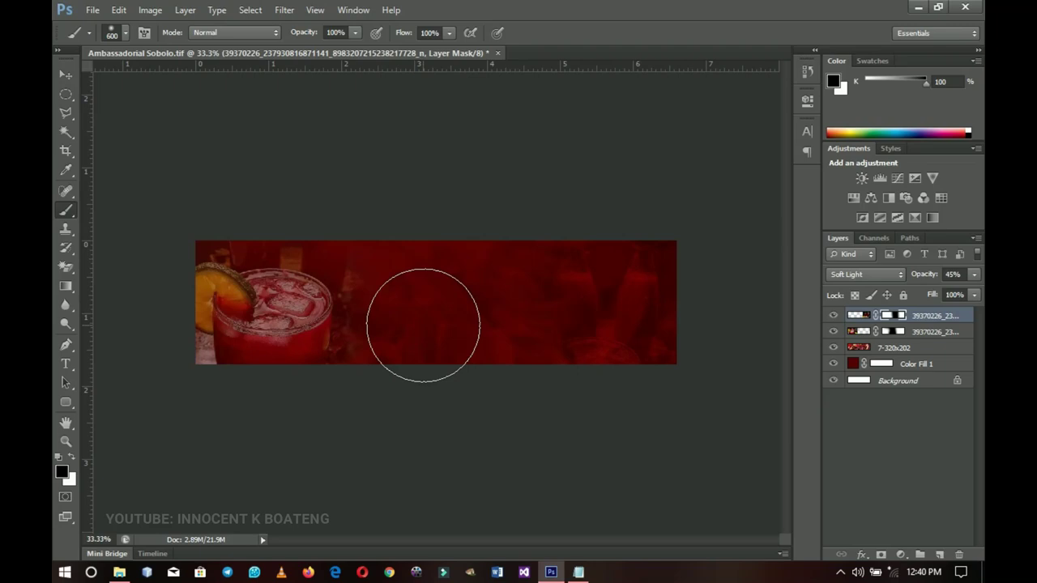
{"action": "key", "text": "v"}
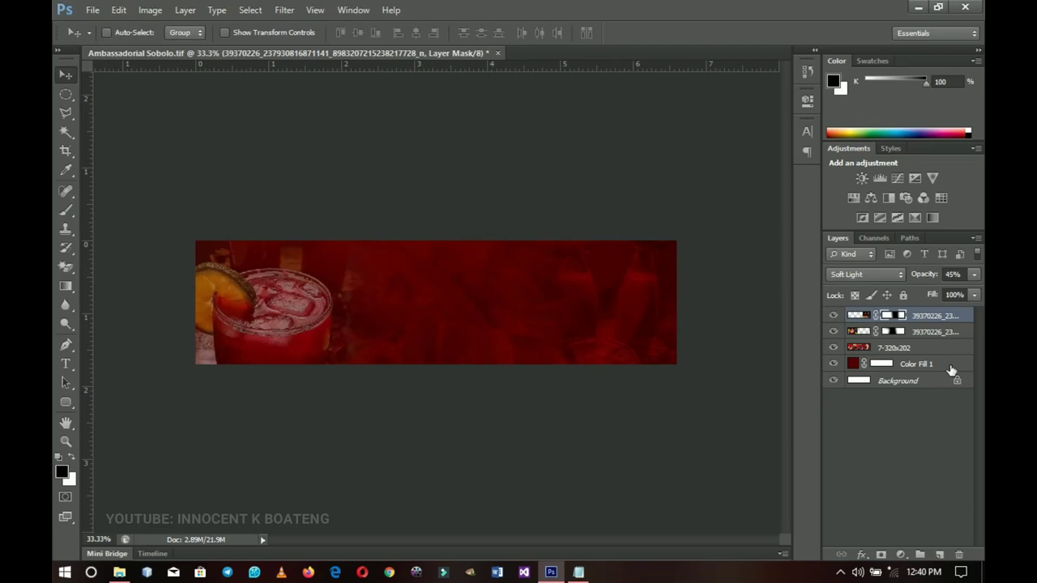
Step: Add the white text "Ambassadorial" in the Lovely Home font at 26.54 pt on the upper middle of the label
{"action": "left_click", "coordinate": [65, 366]}
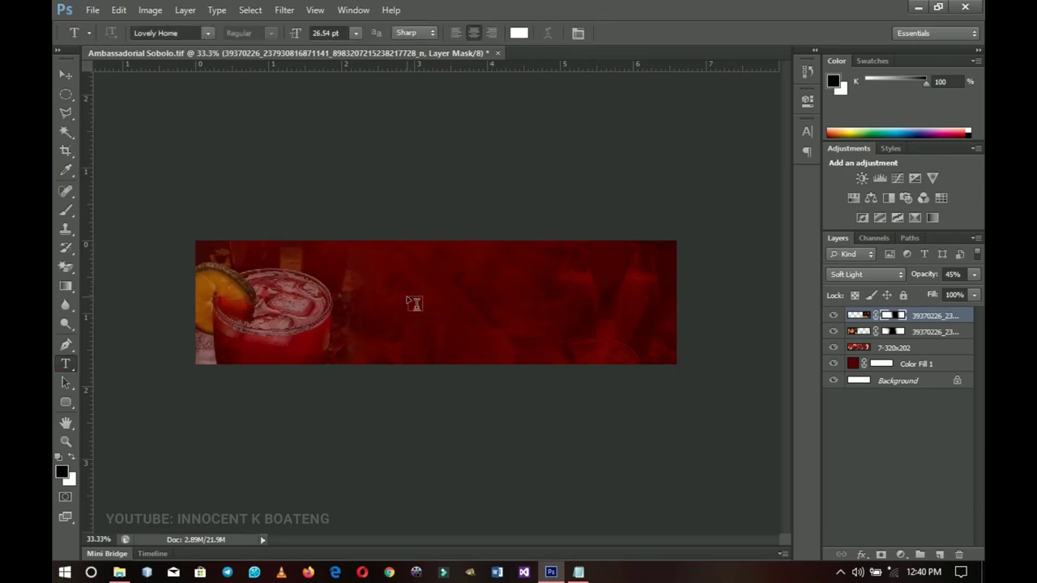
{"action": "left_click", "coordinate": [412, 303]}
{"action": "left_click", "coordinate": [188, 33]}
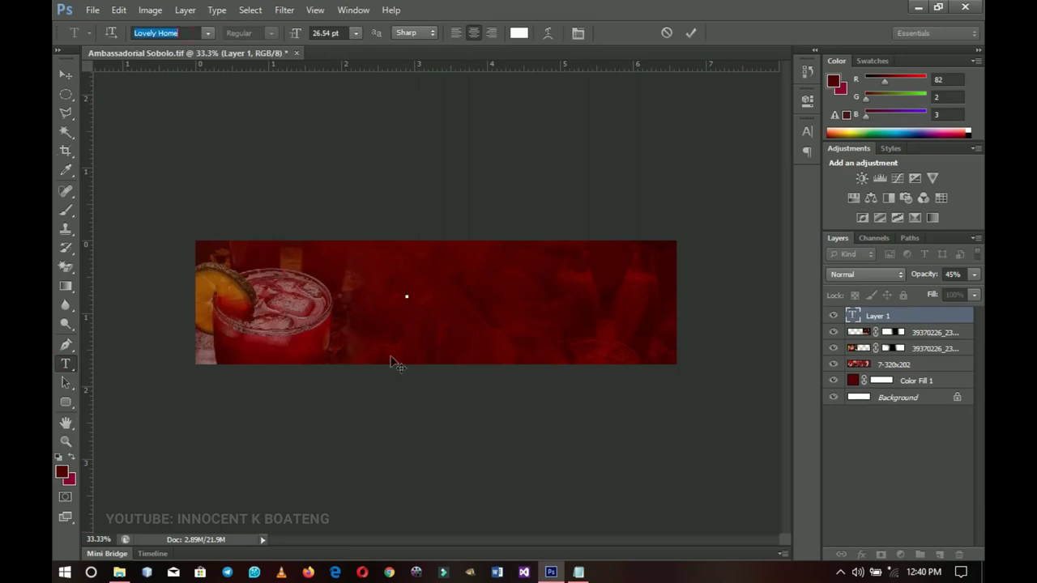
{"action": "left_click", "coordinate": [407, 294]}
{"action": "type", "text": "Amba"}
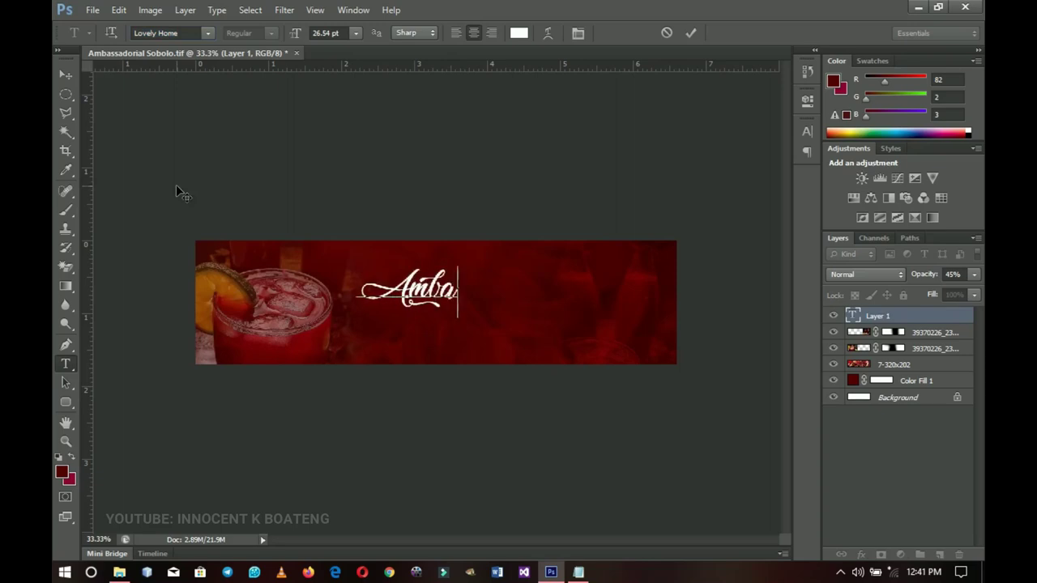
{"action": "type", "text": "ssadorial"}
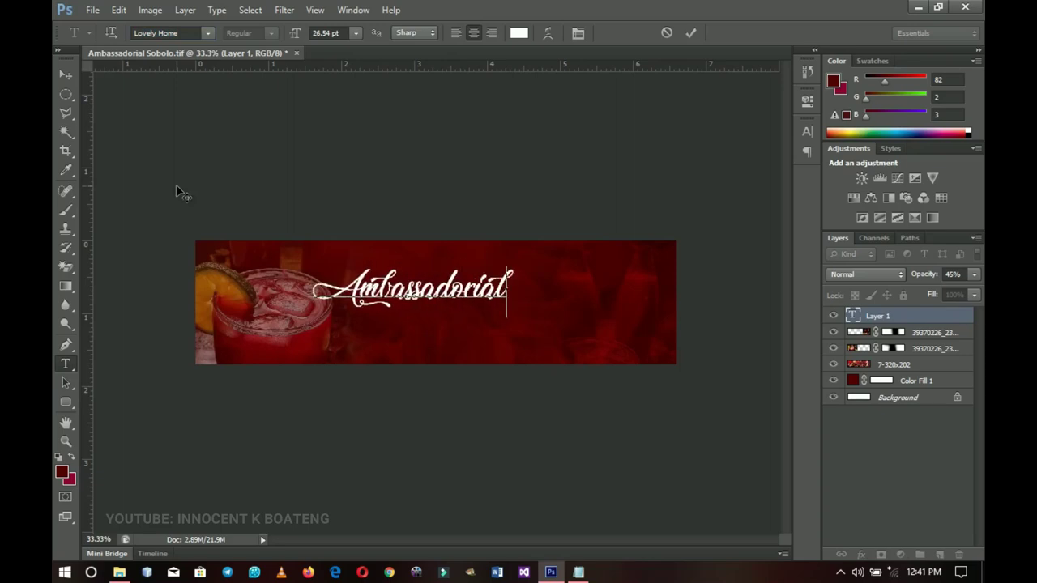
{"action": "left_click", "coordinate": [65, 74]}
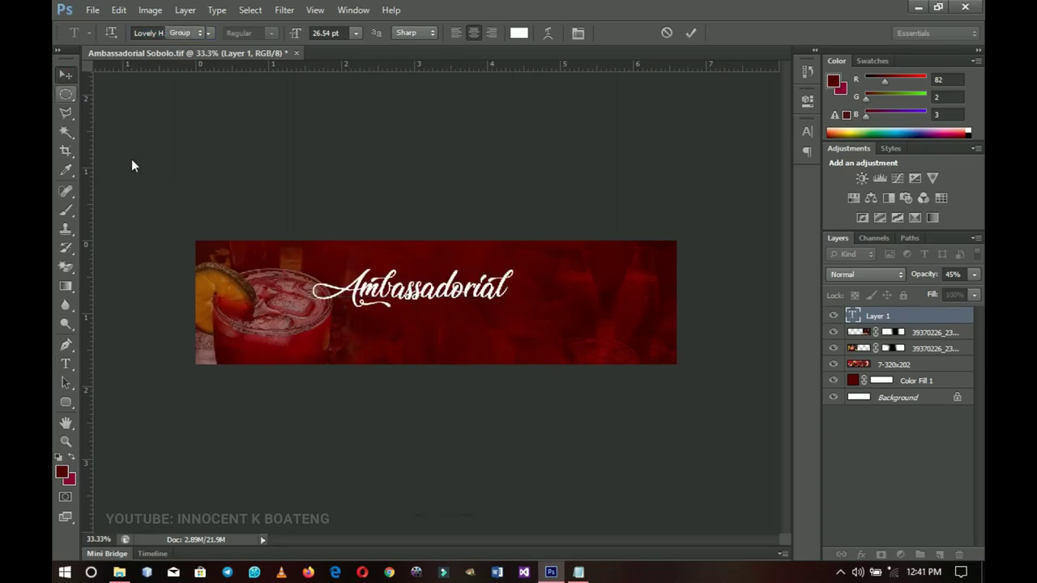
Step: Center the Ambassadorial text horizontally on the label and enlarge it to about 31 pt
{"action": "key", "text": "ctrl+a"}
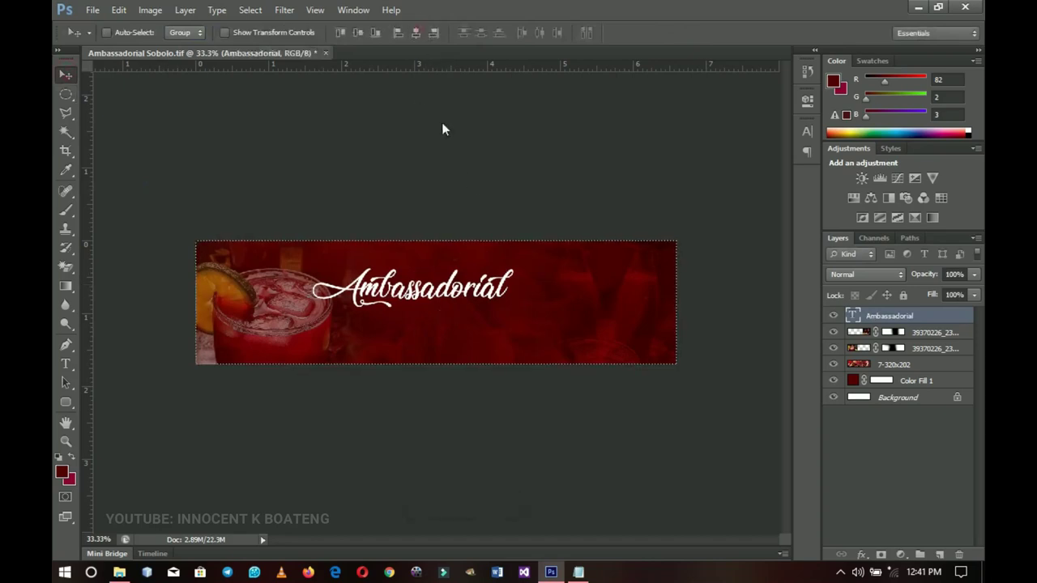
{"action": "left_click_drag", "start_coordinate": [442, 127], "coordinate": [468, 177]}
{"action": "key", "text": "ctrl+d"}
{"action": "key", "text": "ctrl+t"}
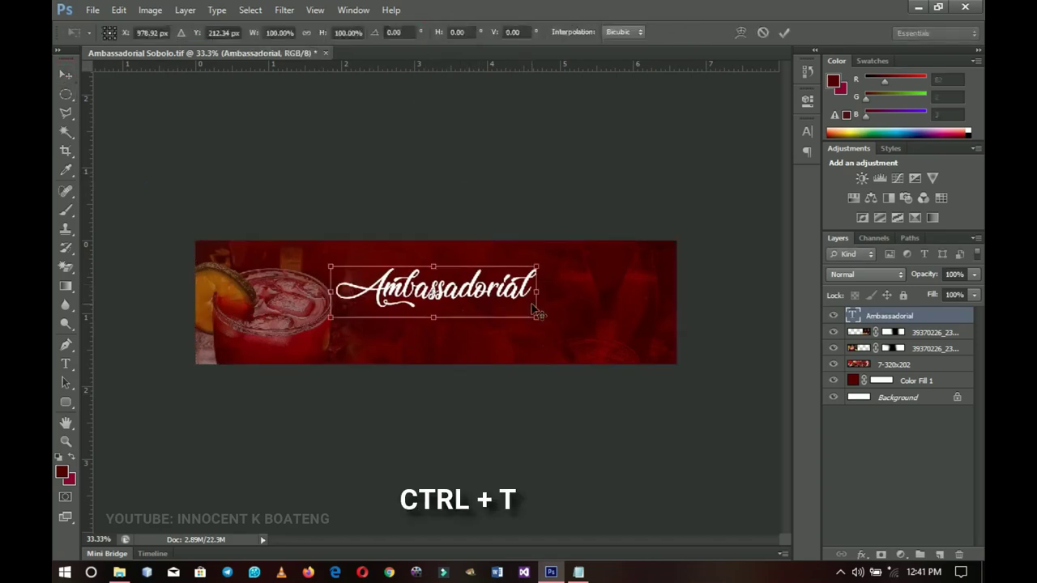
{"action": "left_click_drag", "start_coordinate": [546, 322], "coordinate": [552, 322]}
{"action": "key", "text": "Return"}
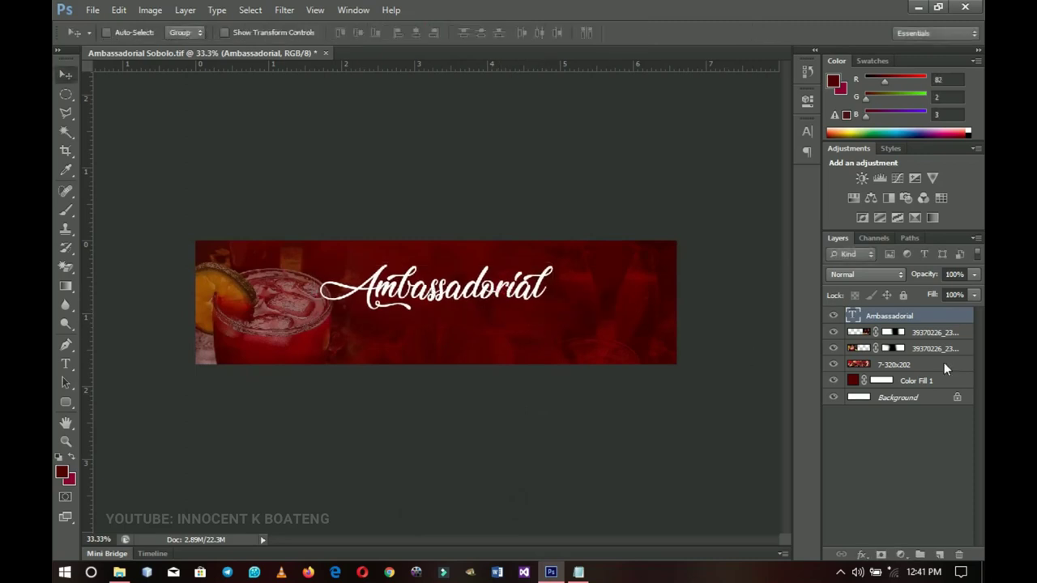
Step: Group both drink photo layers, 7-320x202 and Color Fill 1, and name the group Background
{"action": "left_click", "coordinate": [930, 339]}
{"action": "key", "text": "ctrl+g"}
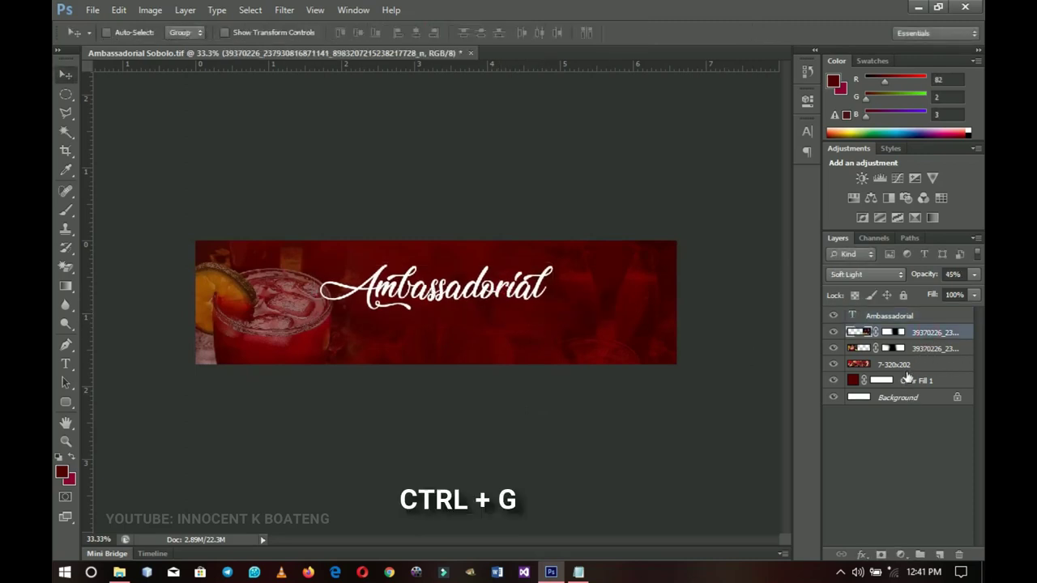
{"action": "left_click", "coordinate": [913, 382], "text": "shift"}
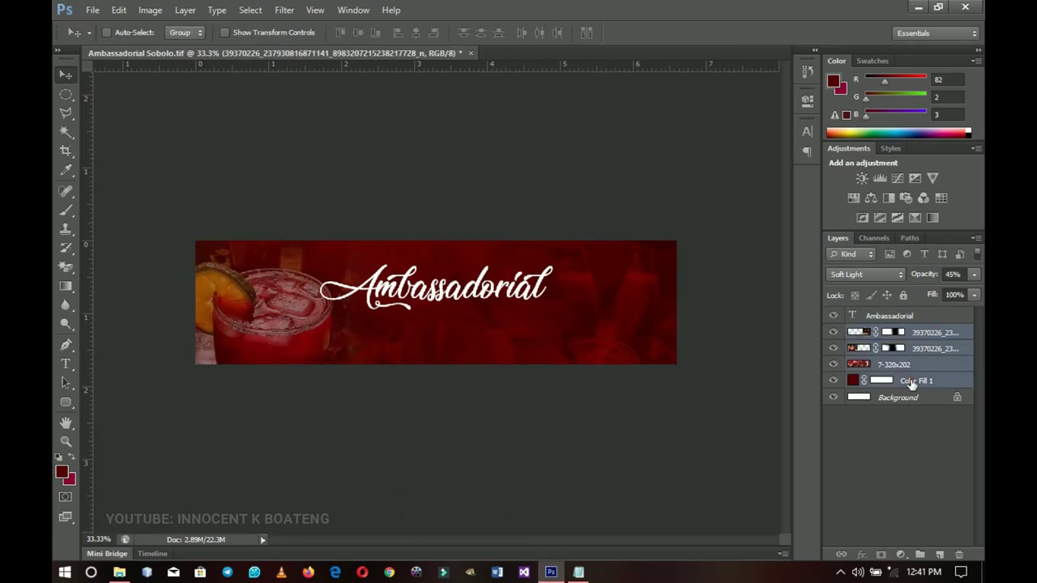
{"action": "key", "text": "ctrl+g"}
{"action": "double_click", "coordinate": [891, 333]}
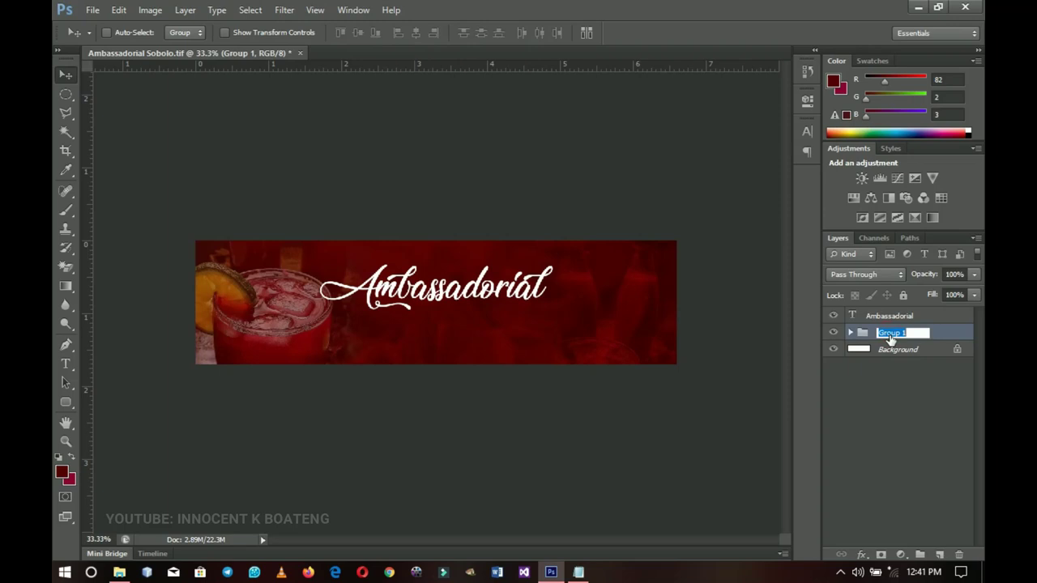
{"action": "key", "text": "BackSpace"}
{"action": "type", "text": "Background"}
{"action": "key", "text": "Return"}
Step: Duplicate the Ambassadorial text layer, place the copy just below the original and replace its text with SOBOLO
{"action": "left_click", "coordinate": [914, 321]}
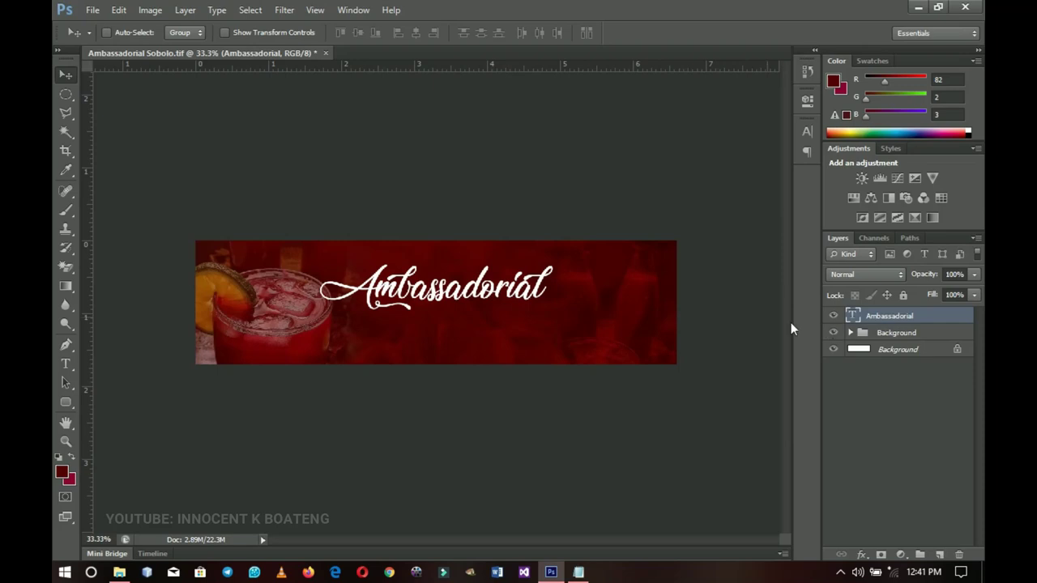
{"action": "key", "text": "ctrl+j"}
{"action": "left_click_drag", "start_coordinate": [497, 296], "coordinate": [494, 331]}
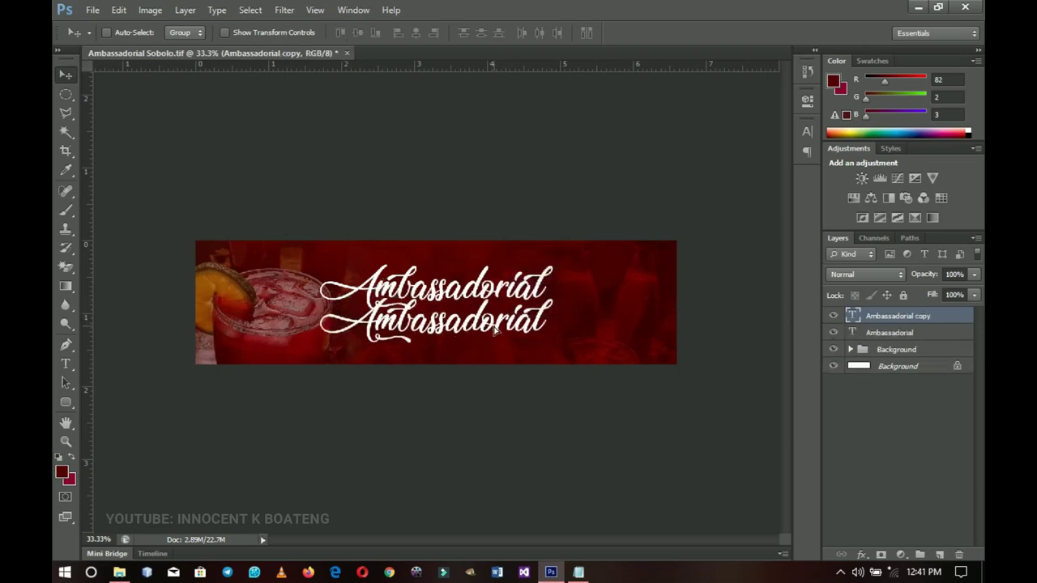
{"action": "key", "text": "t"}
{"action": "left_click", "coordinate": [448, 330]}
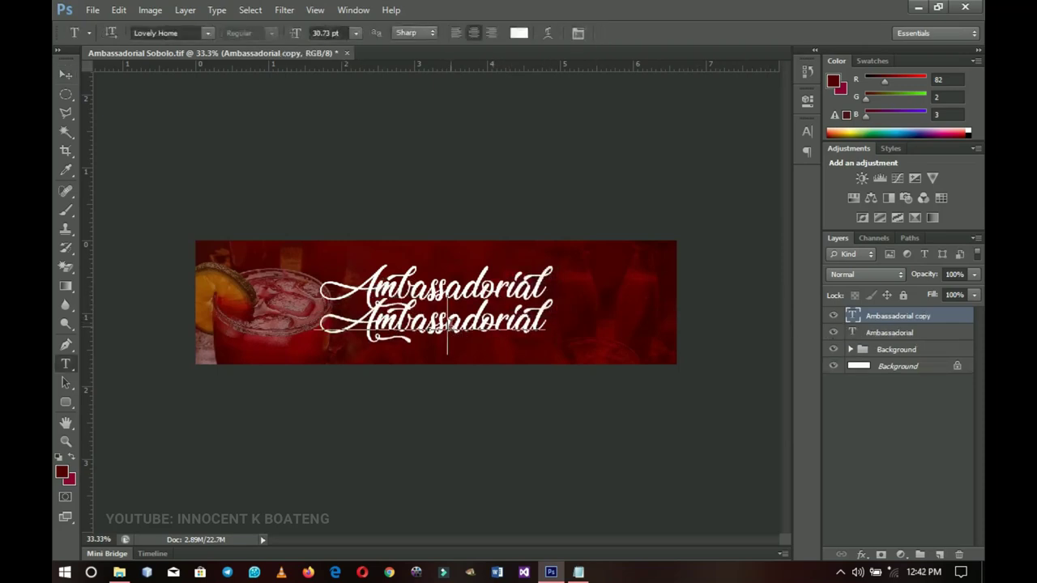
{"action": "key", "text": "ctrl+a"}
{"action": "type", "text": "S O B O L"}
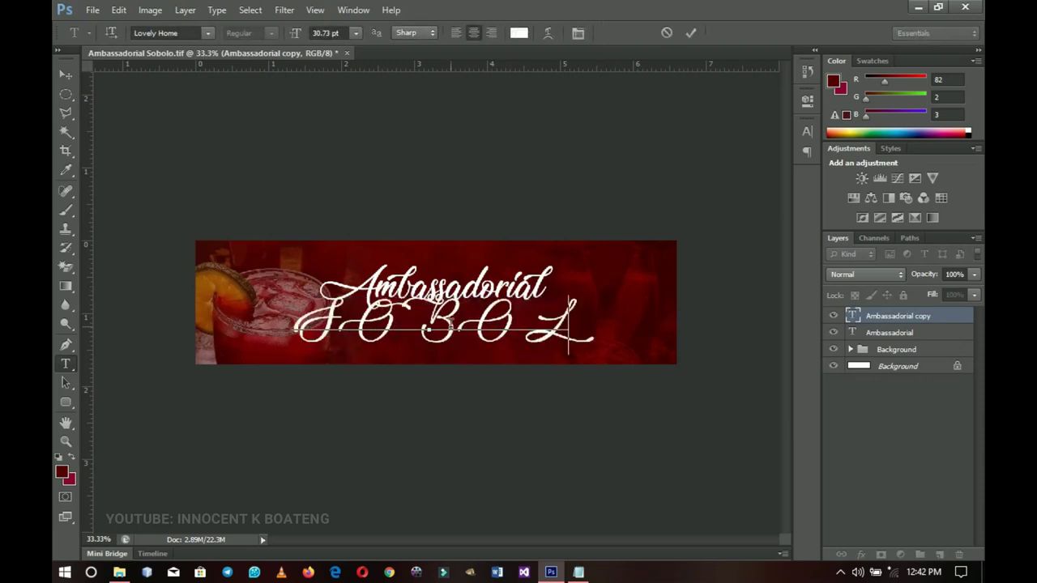
{"action": "type", "text": " O"}
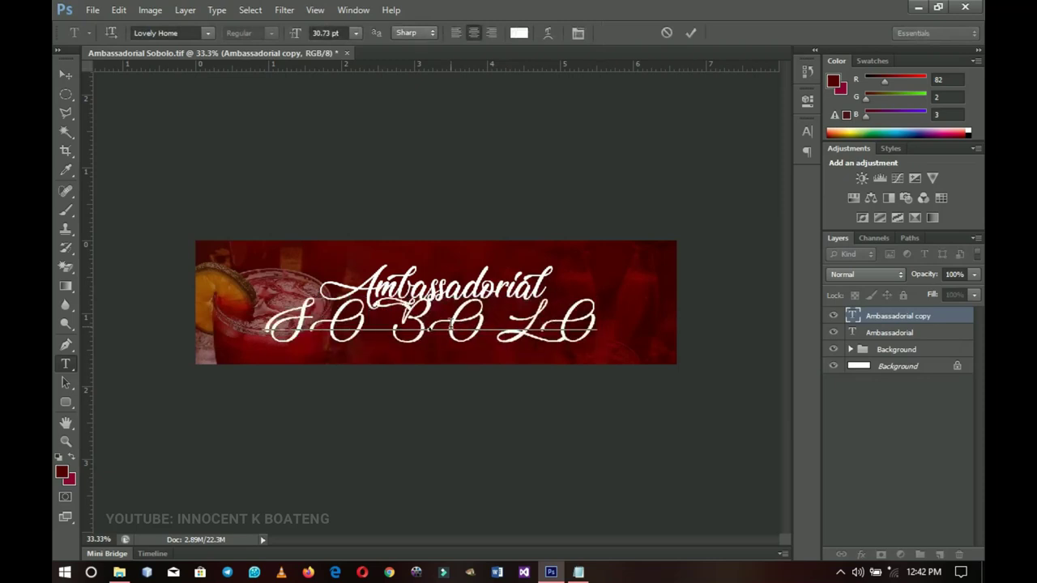
{"action": "key", "text": "ctrl+Return"}
Step: Change the font of the whole SOBOLO text to the bold sans-serif ETH font in its Black style
{"action": "left_click", "coordinate": [449, 315]}
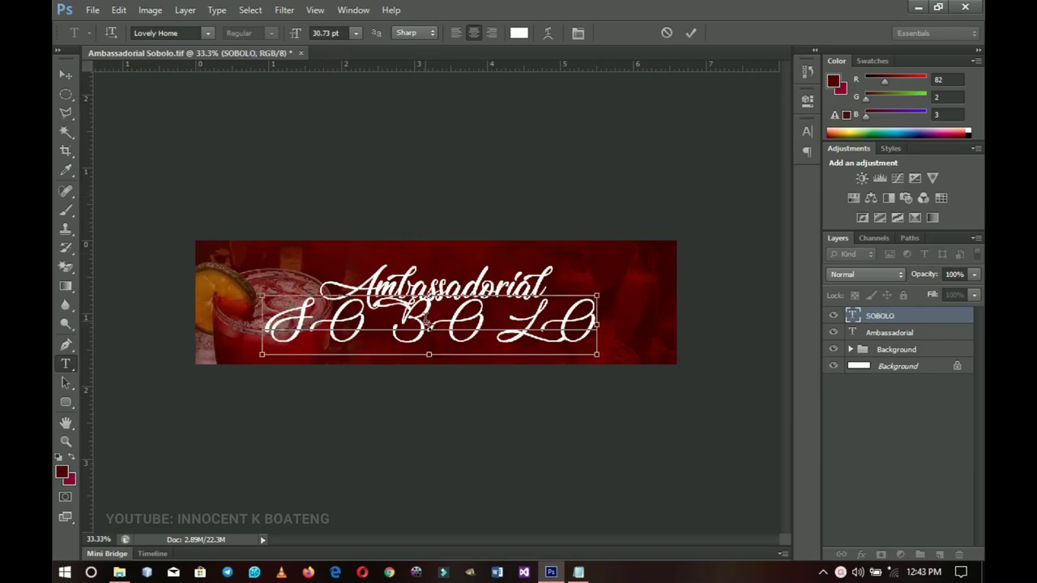
{"action": "key", "text": "ctrl+a"}
{"action": "left_click", "coordinate": [186, 33]}
{"action": "type", "text": "ETH"}
{"action": "key", "text": "Return"}
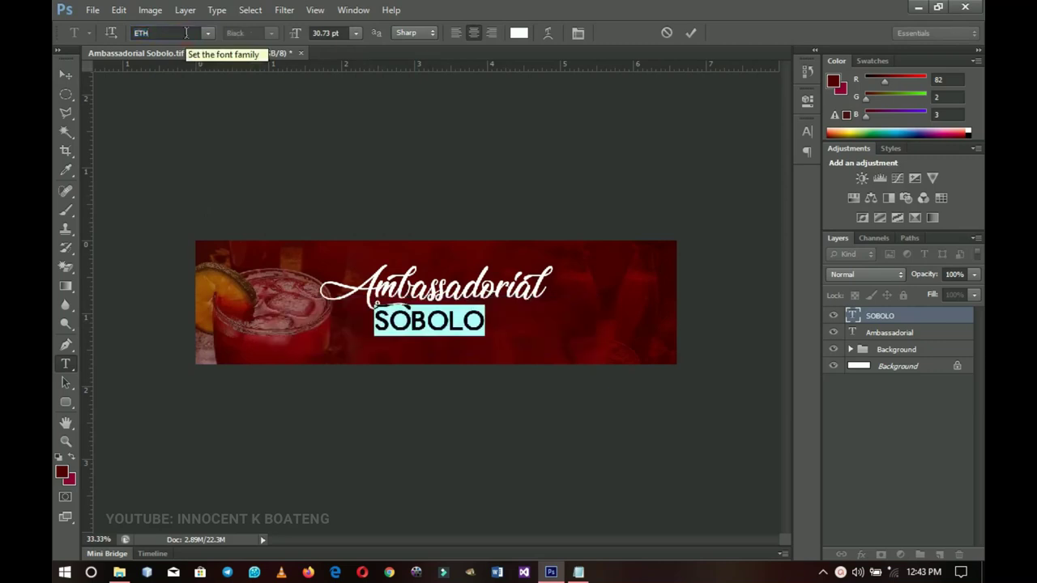
Step: Center the SOBOLO text horizontally on the label and enlarge it to about 173%
{"action": "left_click", "coordinate": [66, 74]}
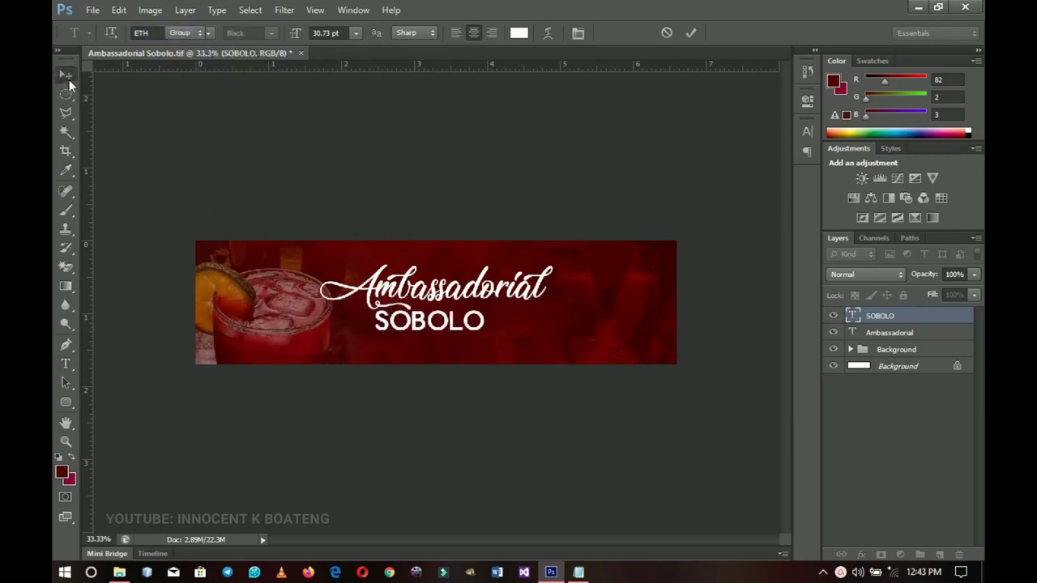
{"action": "key", "text": "ctrl+a"}
{"action": "left_click", "coordinate": [416, 32]}
{"action": "key", "text": "ctrl+d"}
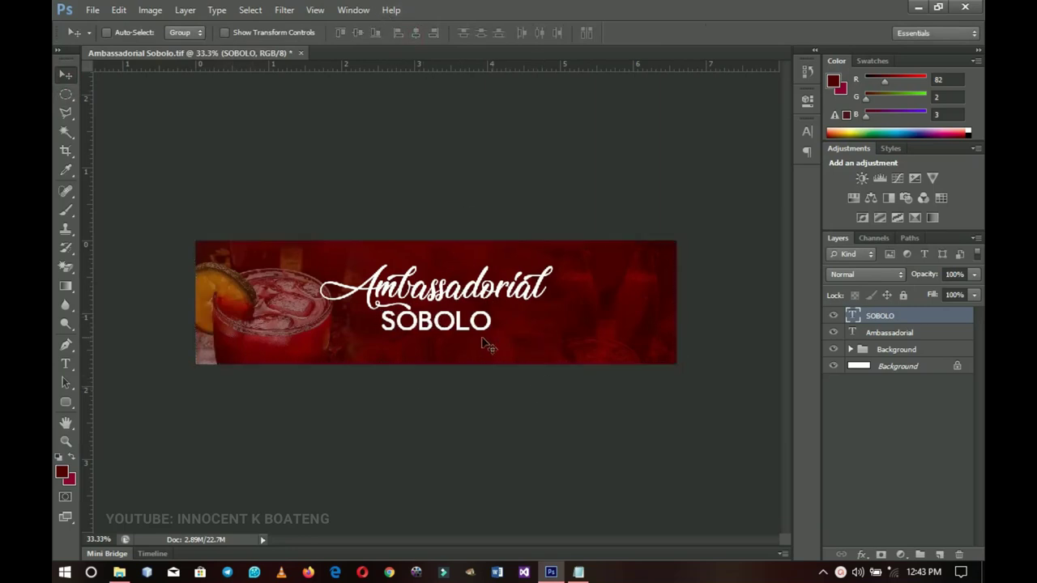
{"action": "key", "text": "ctrl+t"}
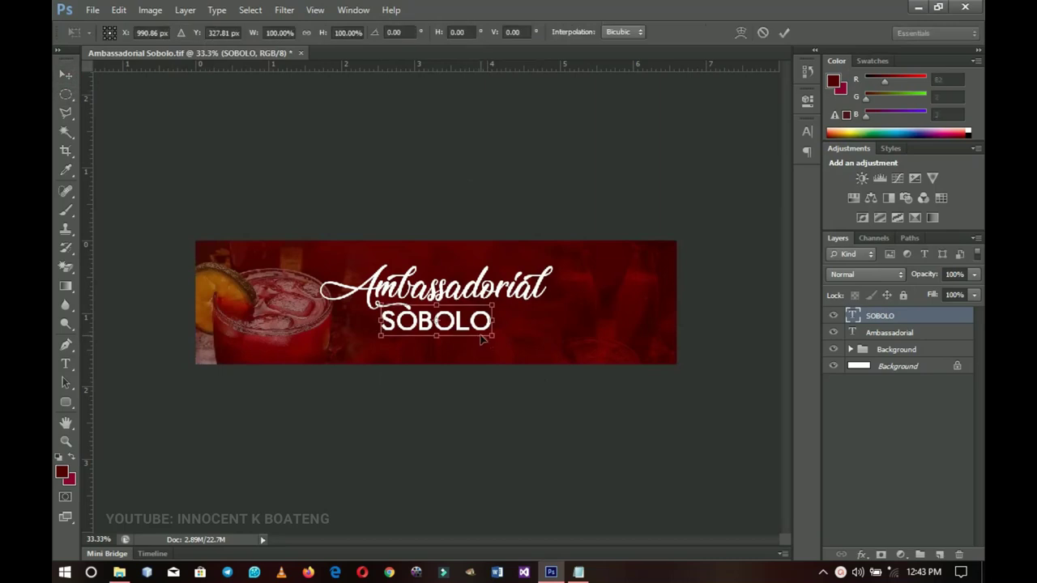
{"action": "left_click_drag", "start_coordinate": [492, 340], "coordinate": [529, 345]}
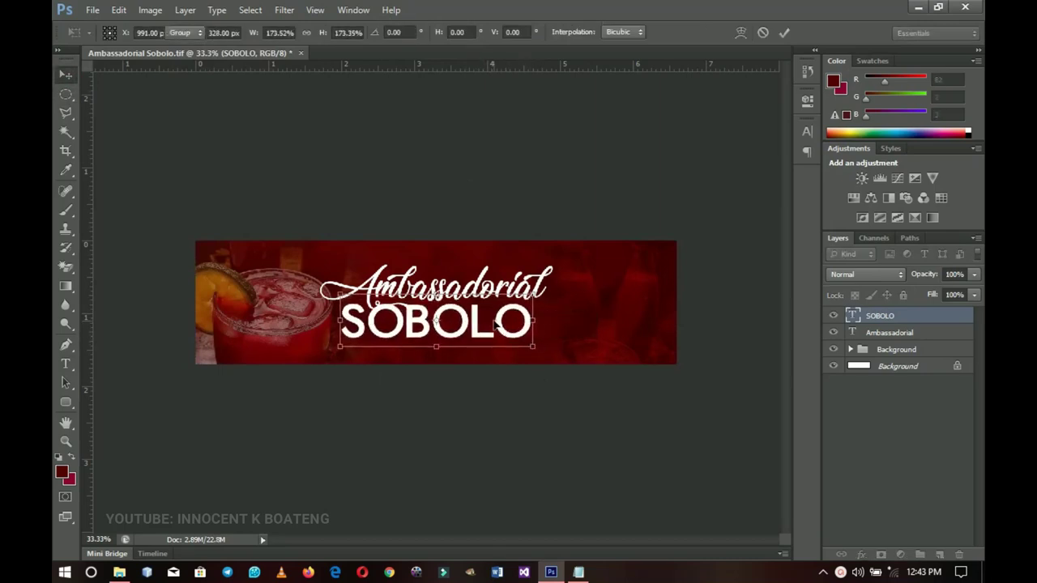
{"action": "key", "text": "Return"}
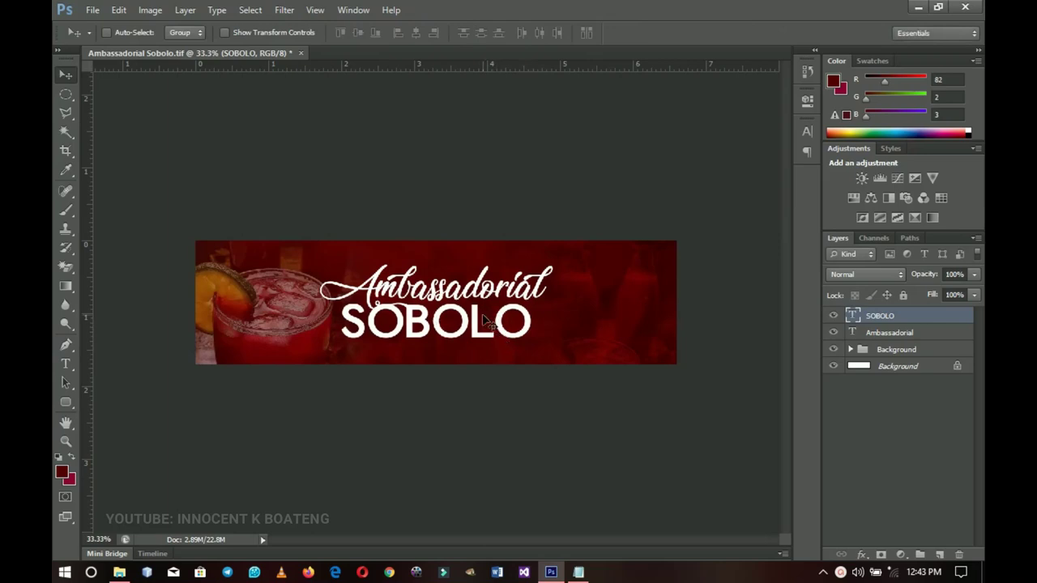
Step: Draw a circle about 46 px wide inside the second O of SOBOLO and fill it with white (ffffff)
{"action": "left_click", "coordinate": [484, 324]}
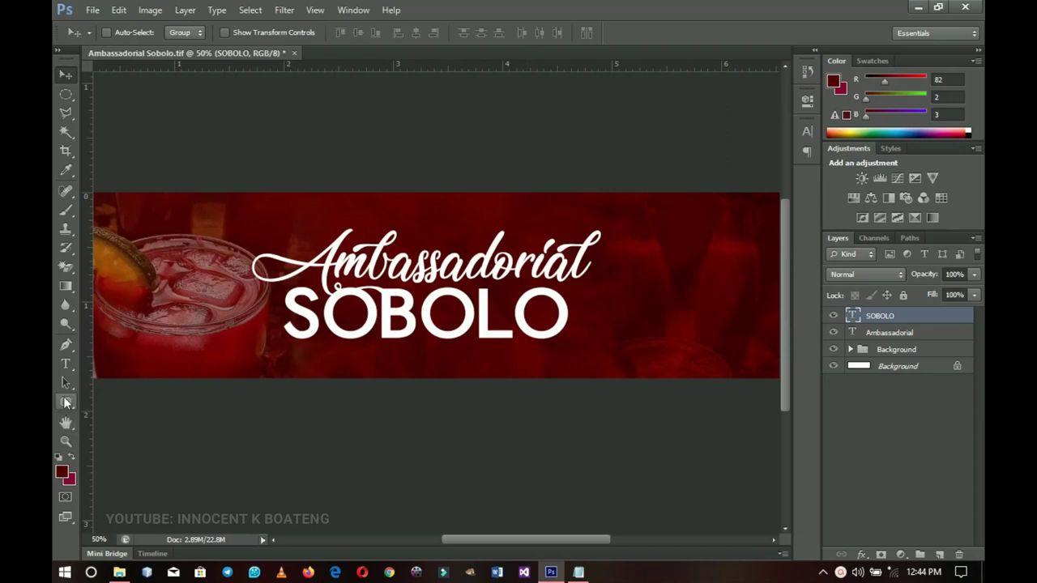
{"action": "left_click", "coordinate": [67, 402]}
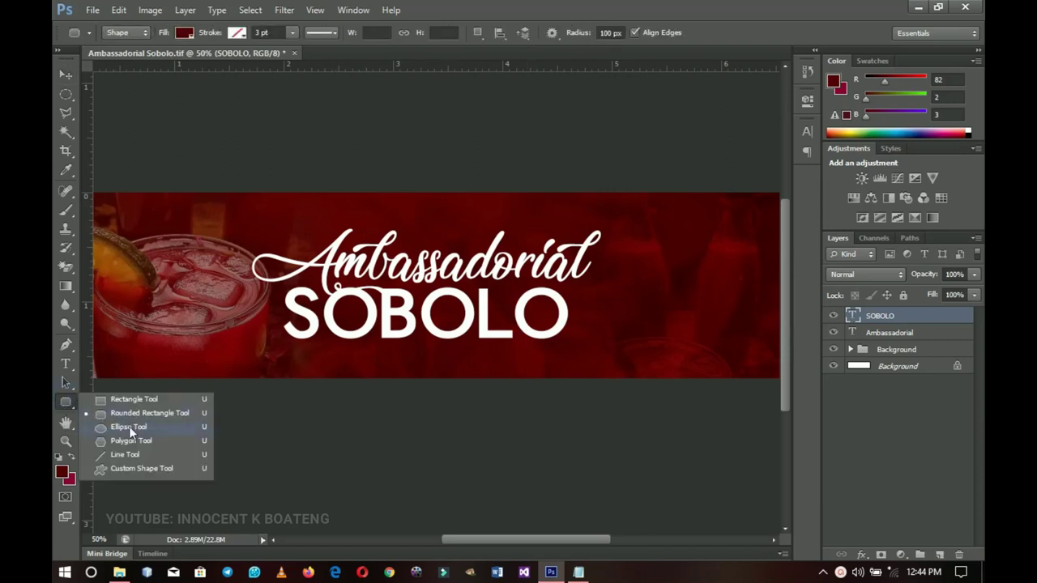
{"action": "left_click", "coordinate": [129, 426]}
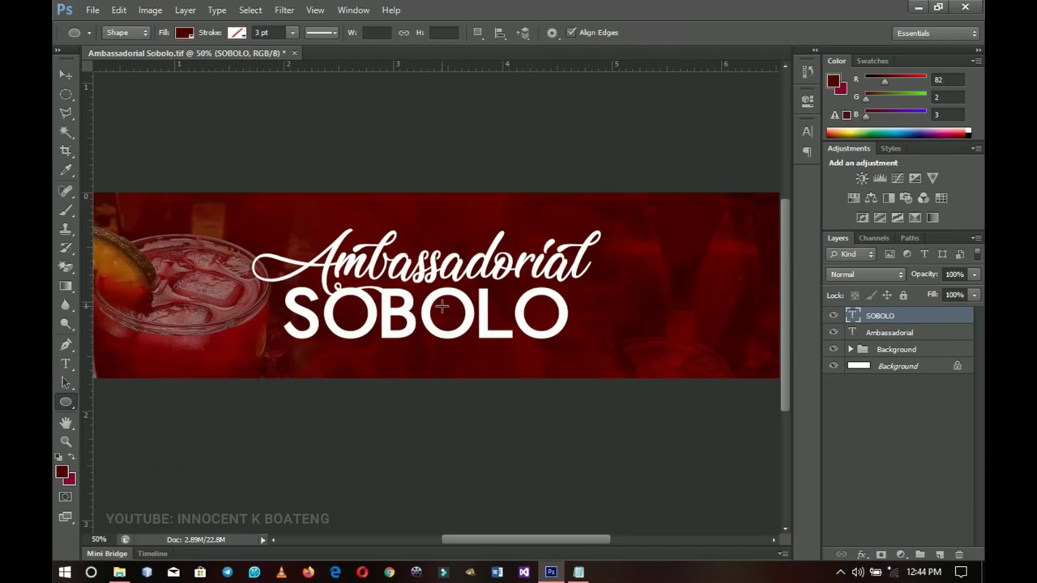
{"action": "left_click_drag", "start_coordinate": [442, 306], "coordinate": [466, 322]}
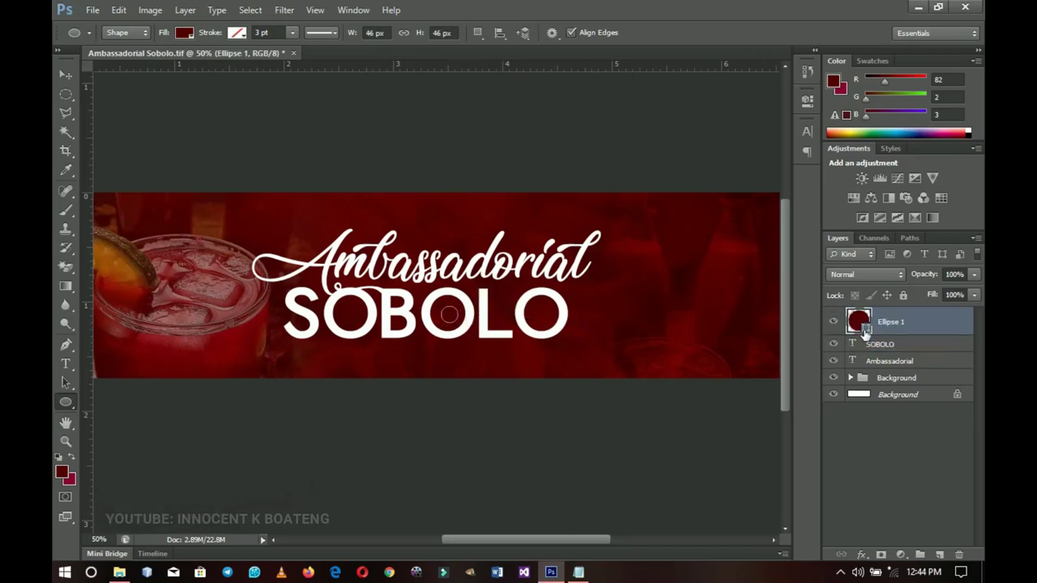
{"action": "double_click", "coordinate": [861, 322]}
{"action": "left_click", "coordinate": [537, 188]}
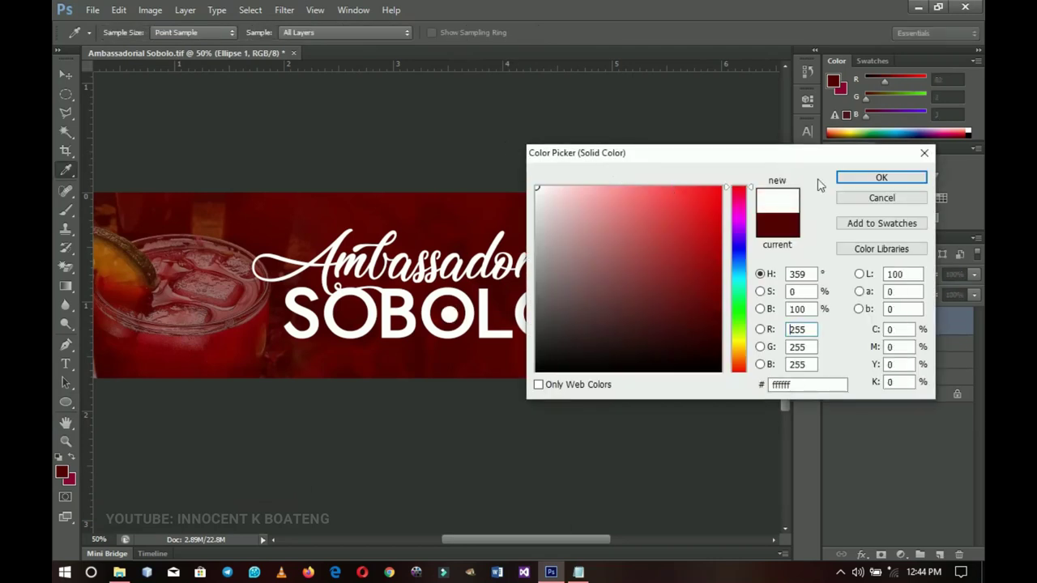
{"action": "key", "text": "Return"}
Step: Enlarge the white circle in the second O to about 170% around its center
{"action": "key", "text": "v"}
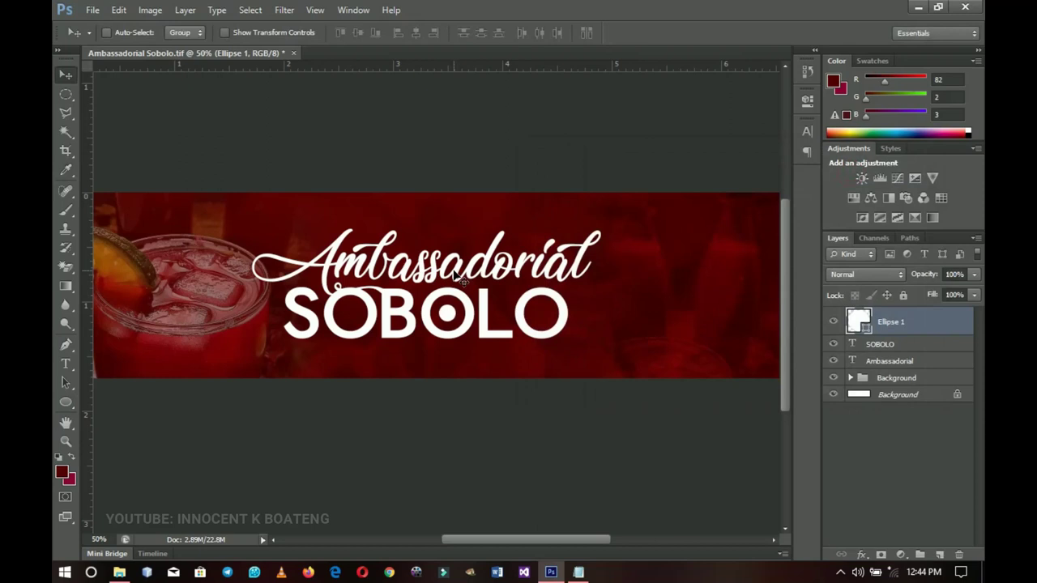
{"action": "key", "text": "ctrl+t"}
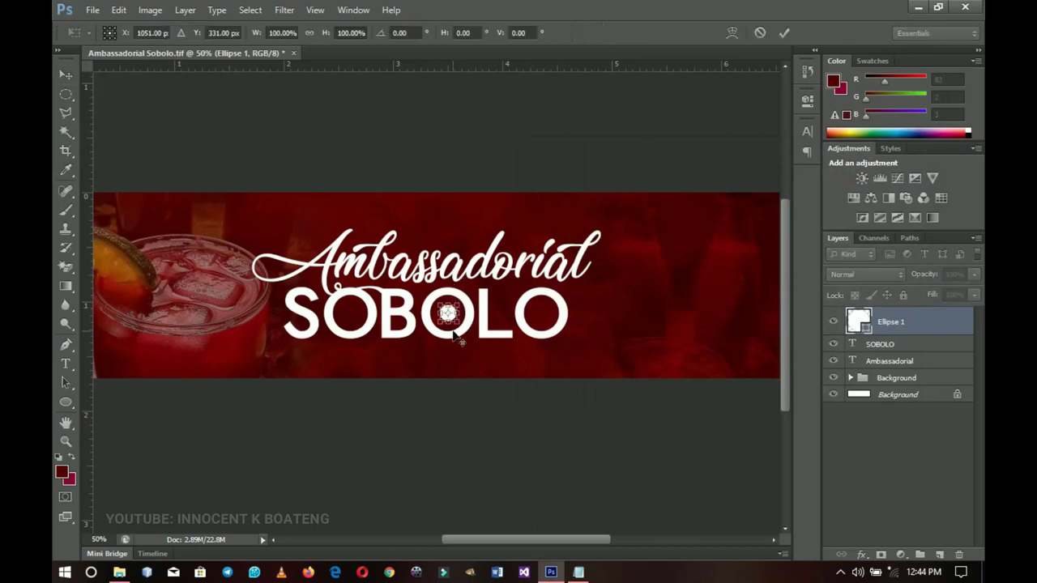
{"action": "left_click_drag", "start_coordinate": [460, 326], "coordinate": [464, 330]}
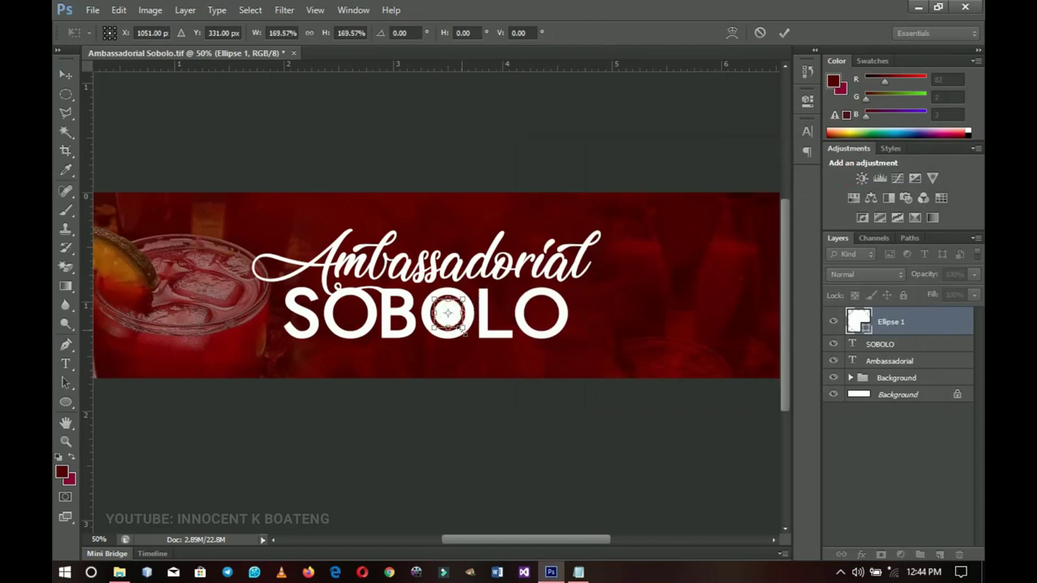
{"action": "key", "text": "Return"}
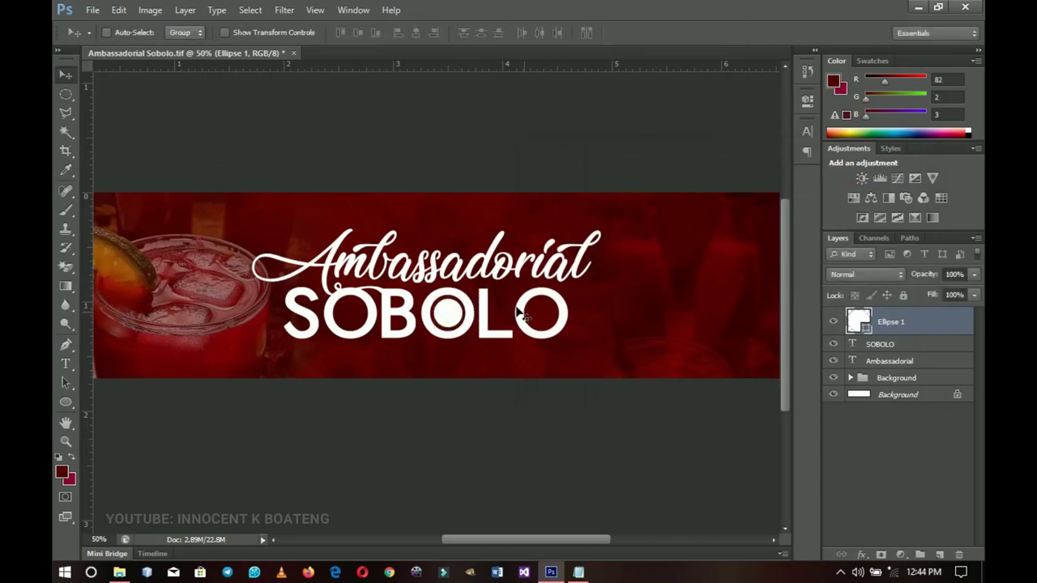
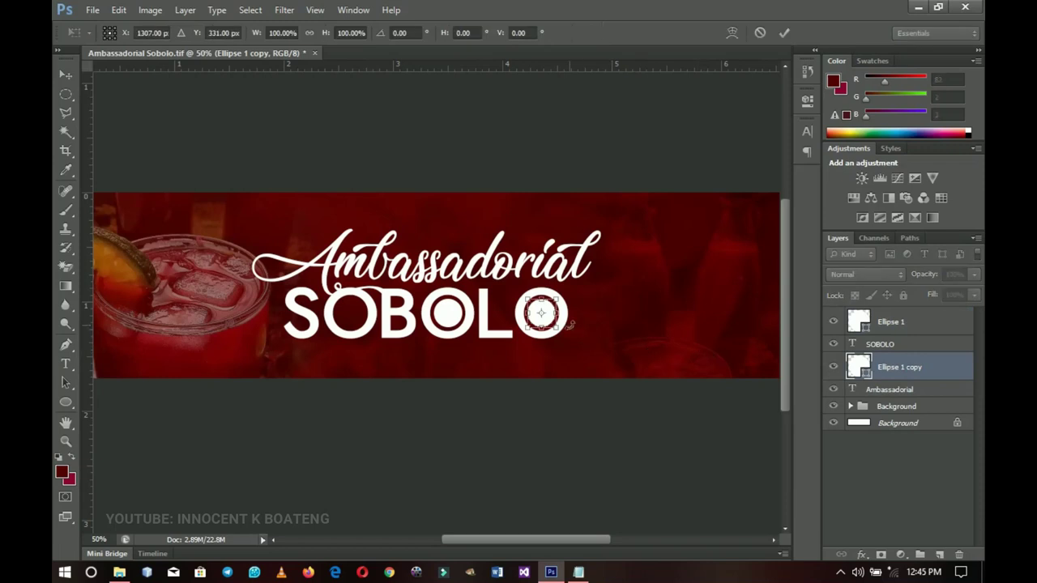
Step: Enlarge the circle copy behind the last O of SOBOLO to about 218% around its center and set its layer fill to 0%
{"action": "left_click_drag", "start_coordinate": [569, 340], "coordinate": [574, 344]}
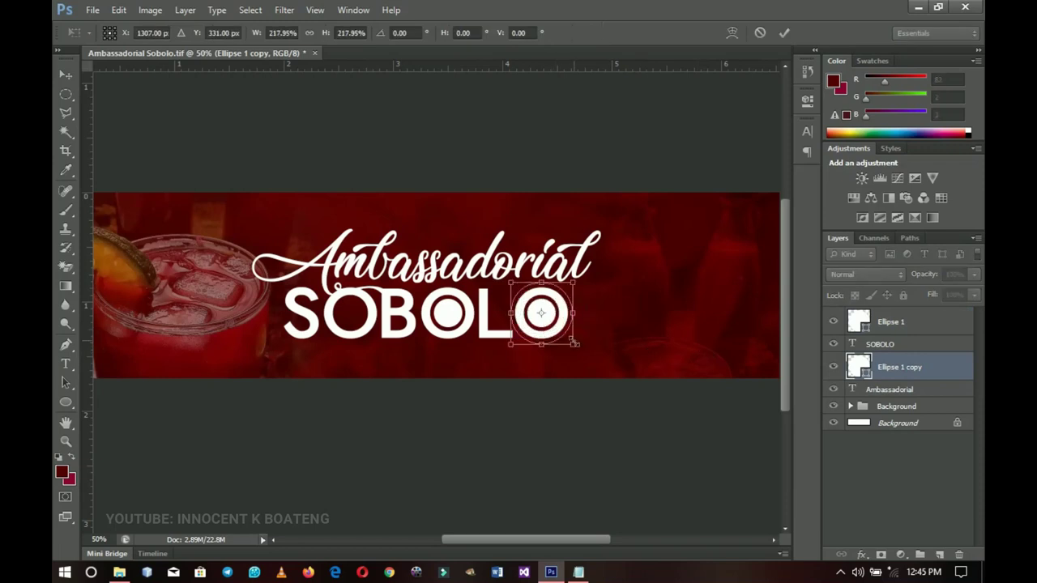
{"action": "key", "text": "Return"}
{"action": "key", "text": "z"}
{"action": "left_click", "coordinate": [558, 322]}
{"action": "left_click", "coordinate": [558, 322]}
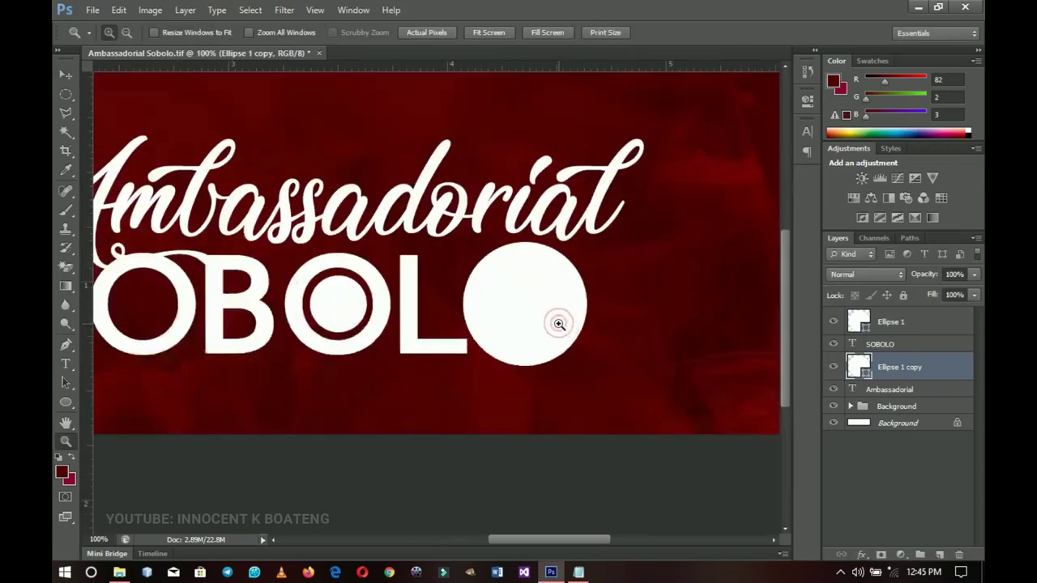
{"action": "key", "text": "v"}
{"action": "scroll", "coordinate": [564, 361], "scroll_direction": "up", "scroll_amount": 2}
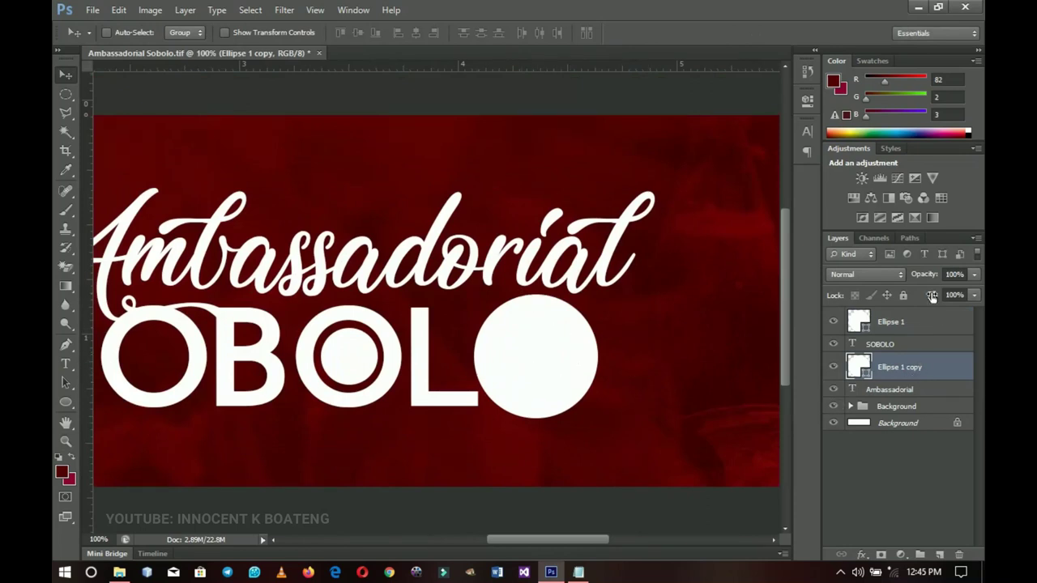
{"action": "left_click_drag", "start_coordinate": [932, 297], "coordinate": [855, 297]}
{"action": "key", "text": "Return"}
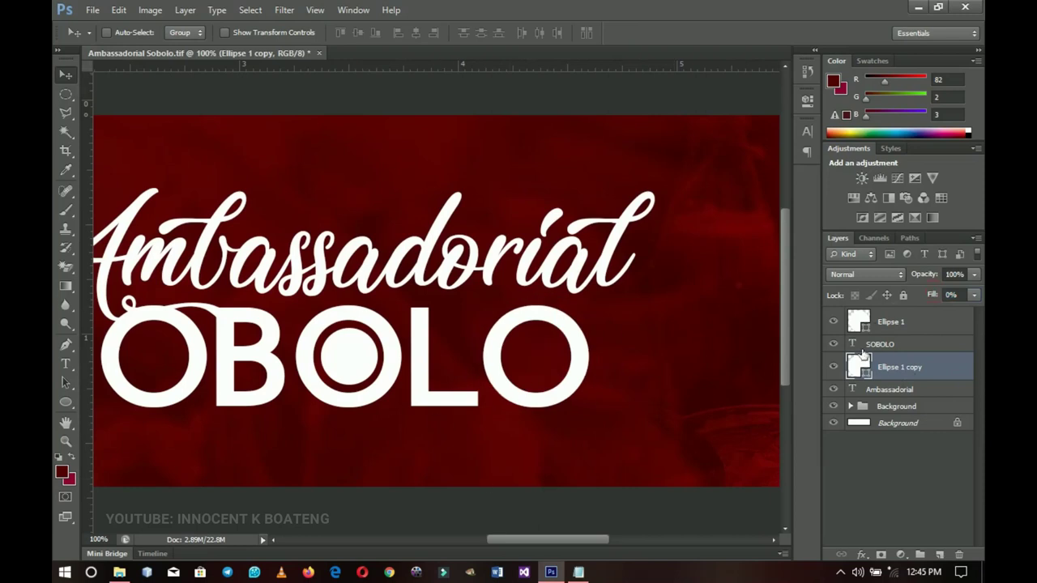
Step: Add a white (ffffff) outside stroke of 8 px to the Ellipse 1 copy layer
{"action": "right_click", "coordinate": [904, 369]}
{"action": "left_click", "coordinate": [750, 76]}
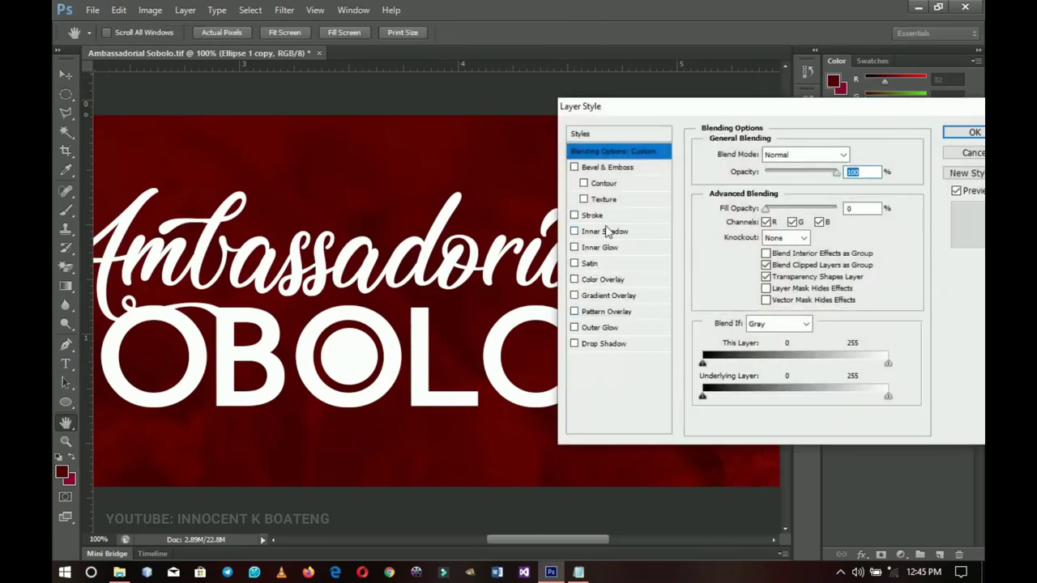
{"action": "left_click", "coordinate": [594, 216]}
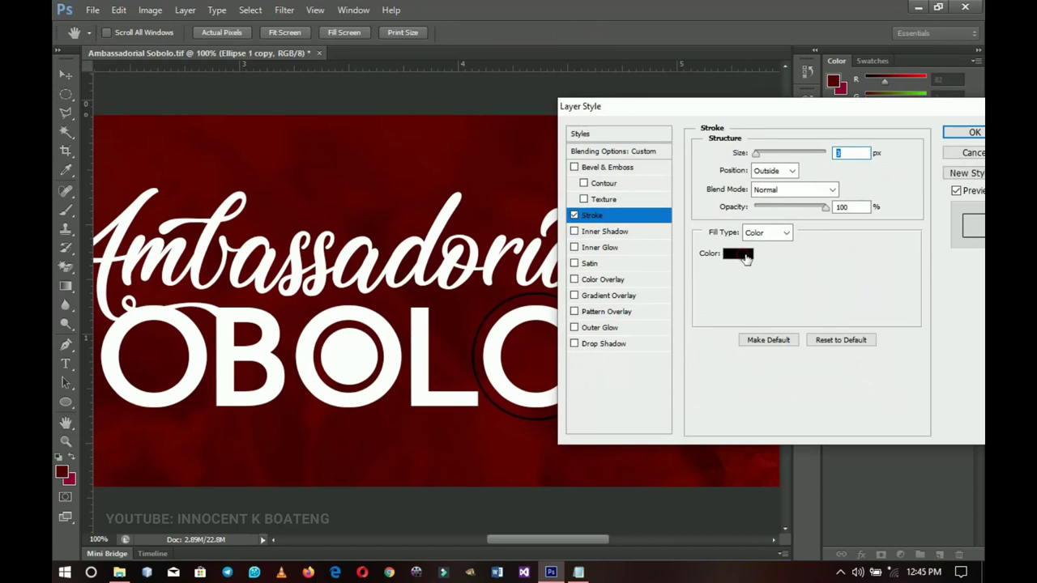
{"action": "left_click", "coordinate": [744, 258]}
{"action": "left_click", "coordinate": [453, 219]}
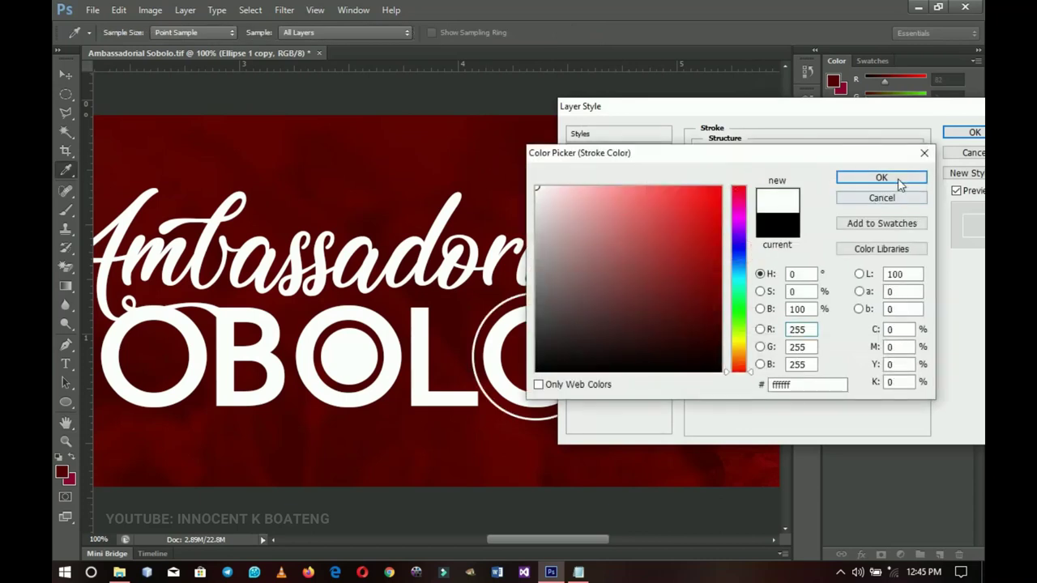
{"action": "left_click", "coordinate": [895, 178]}
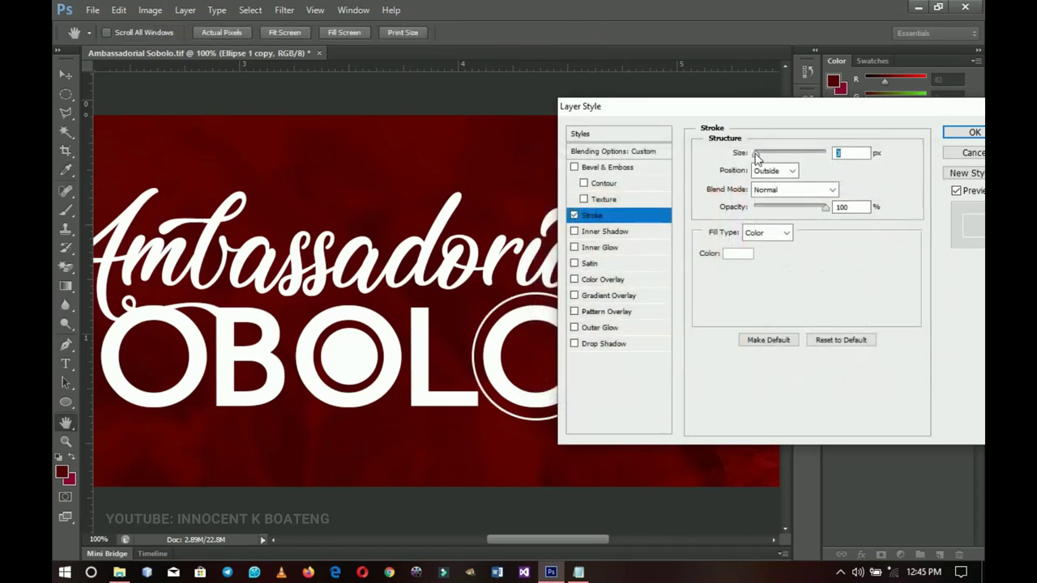
{"action": "left_click_drag", "start_coordinate": [754, 154], "coordinate": [760, 159]}
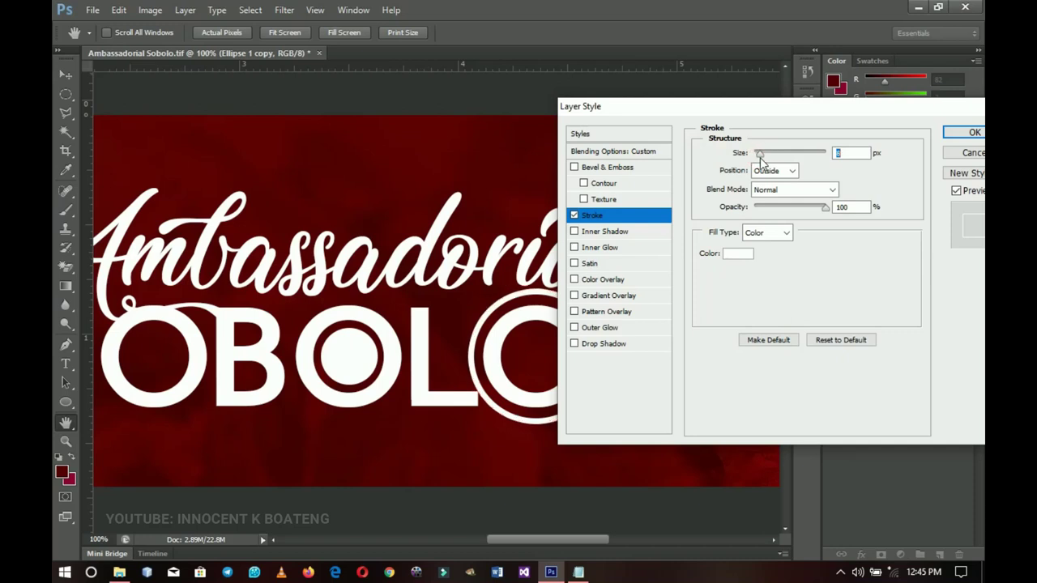
{"action": "left_click", "coordinate": [760, 156]}
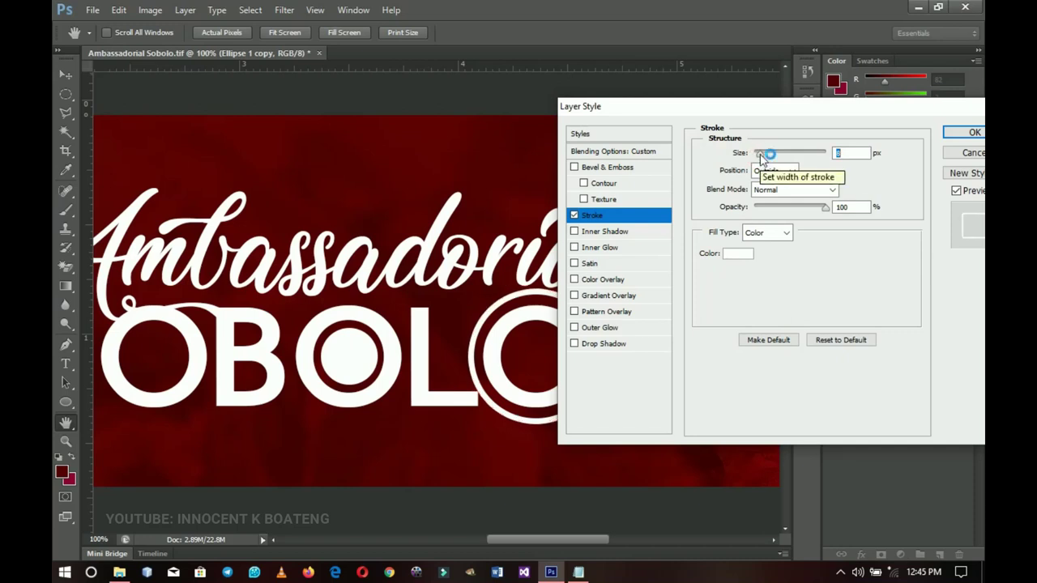
{"action": "left_click", "coordinate": [965, 137]}
Step: Rasterize the layer style of the Ellipse 1 copy layer
{"action": "scroll", "coordinate": [537, 206], "scroll_direction": "down", "scroll_amount": 5}
{"action": "scroll", "coordinate": [538, 206], "scroll_direction": "right", "scroll_amount": 2}
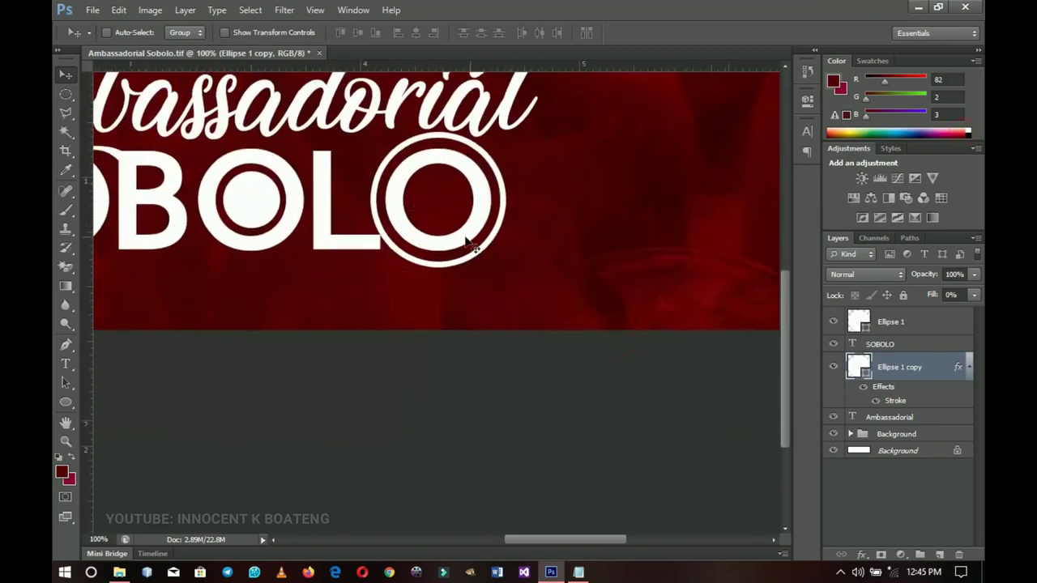
{"action": "right_click", "coordinate": [911, 368]}
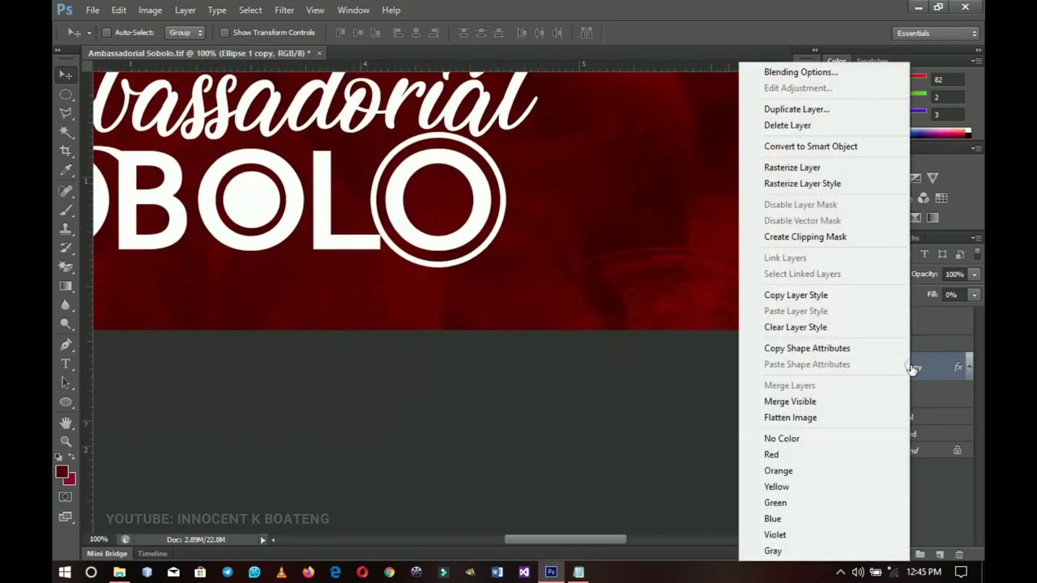
{"action": "left_click", "coordinate": [798, 183]}
{"action": "left_click_drag", "start_coordinate": [533, 289], "coordinate": [586, 375]}
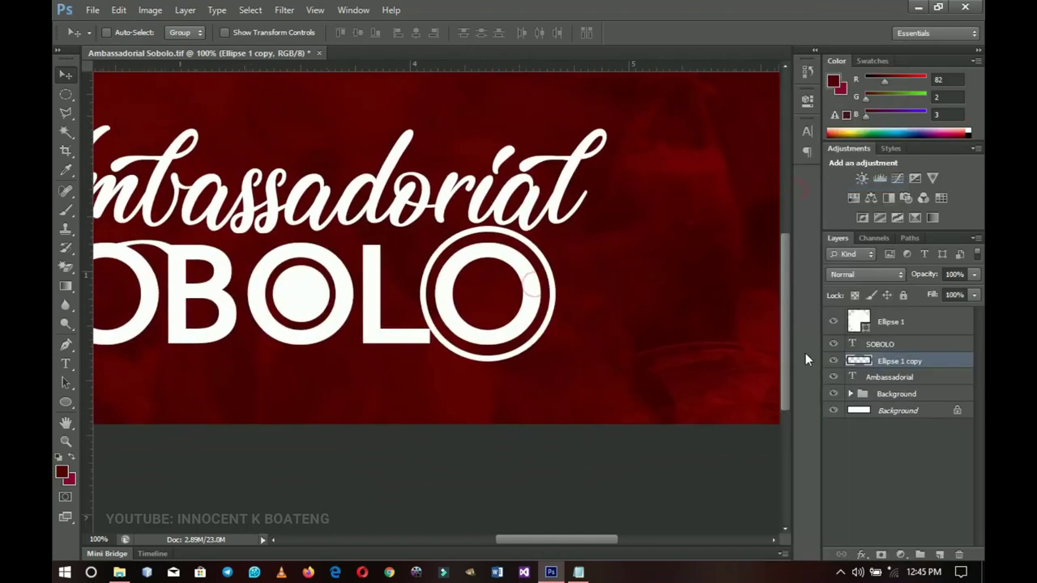
Step: Cut two gaps out of the white ring around the last O, at its upper-left and lower-right, using elliptical selections
{"action": "left_click", "coordinate": [833, 362]}
{"action": "left_click", "coordinate": [833, 362]}
{"action": "left_click", "coordinate": [66, 94]}
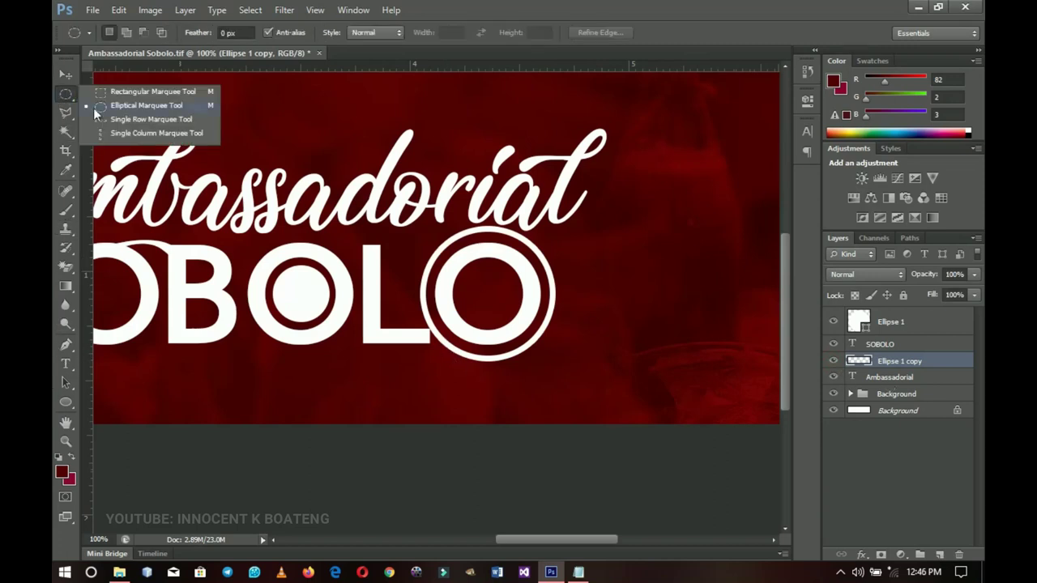
{"action": "left_click", "coordinate": [137, 105]}
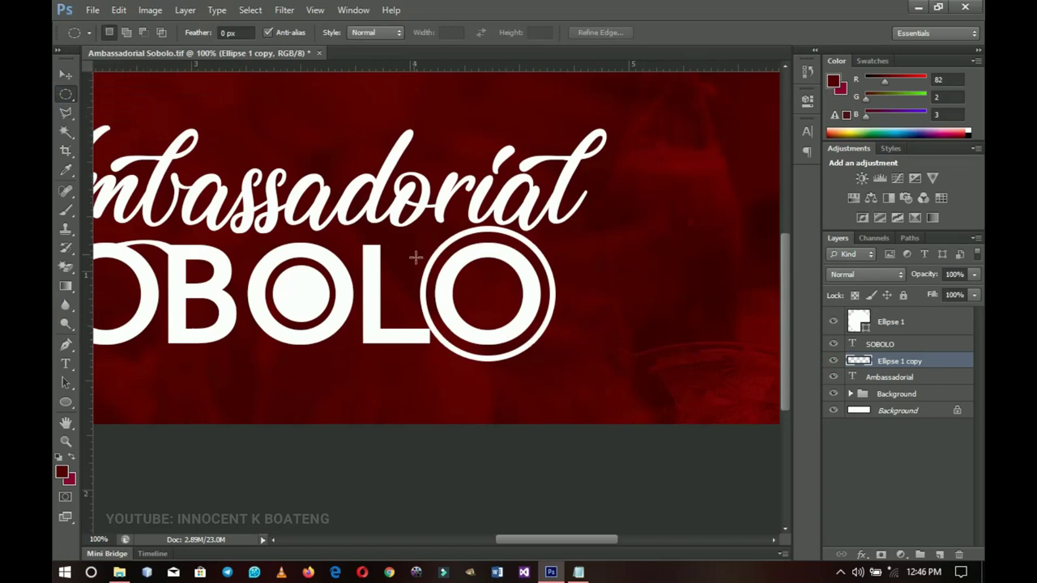
{"action": "left_click_drag", "start_coordinate": [408, 228], "coordinate": [460, 281]}
{"action": "key", "text": "Delete"}
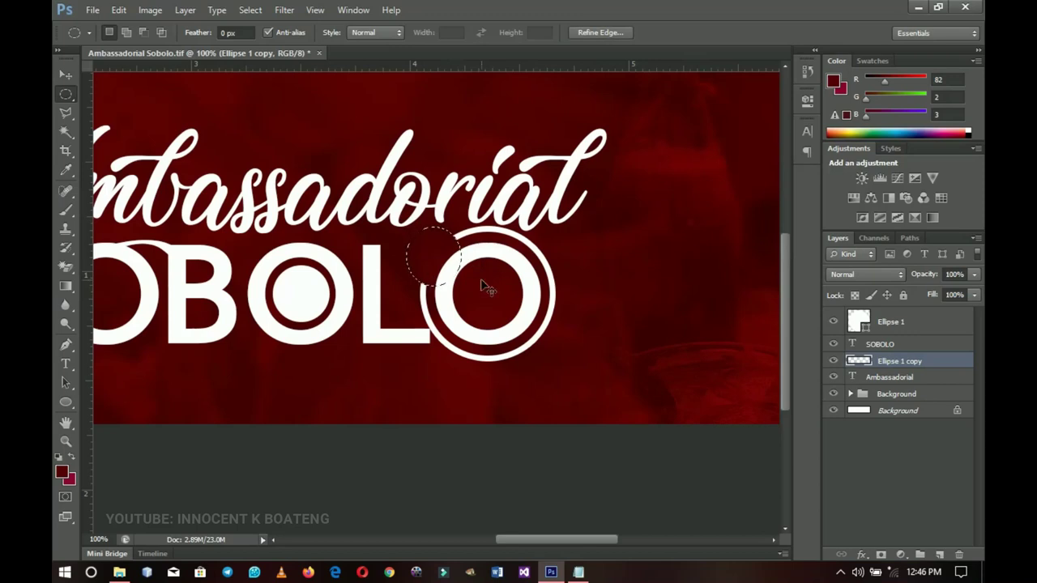
{"action": "key", "text": "ctrl+d"}
{"action": "left_click_drag", "start_coordinate": [534, 316], "coordinate": [555, 329]}
{"action": "key", "text": "Delete"}
{"action": "key", "text": "ctrl+d"}
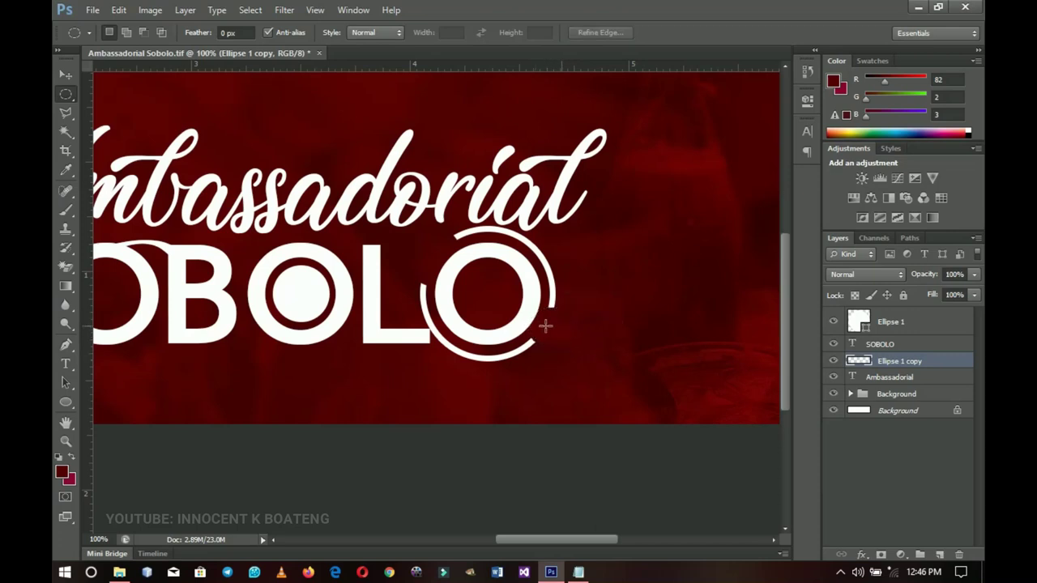
Step: Scale the broken ring around the last O down slightly about its center
{"action": "left_click", "coordinate": [65, 76]}
{"action": "key", "text": "ctrl+t"}
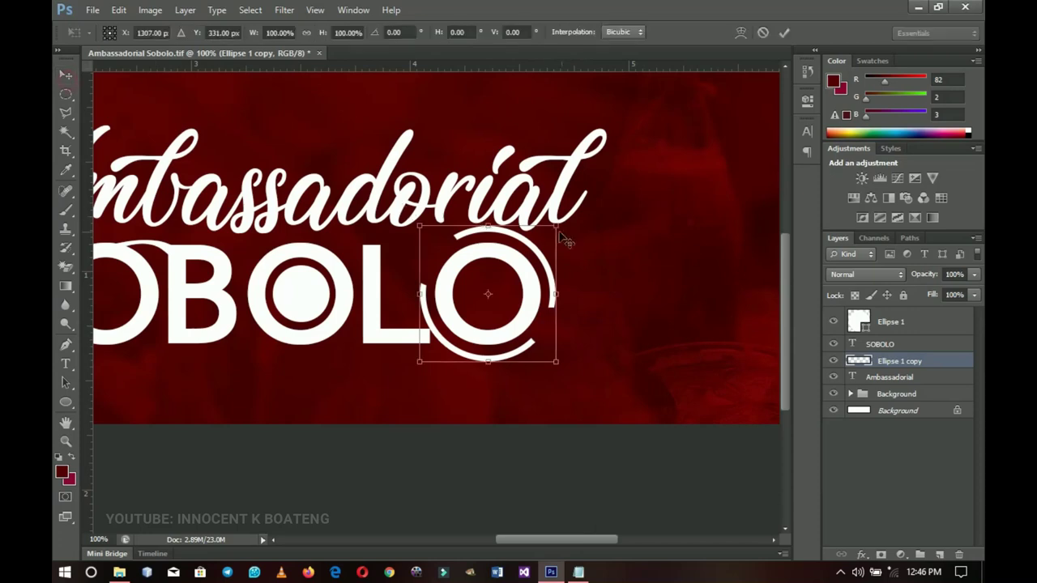
{"action": "left_click_drag", "start_coordinate": [558, 229], "coordinate": [556, 230]}
{"action": "key", "text": "Return"}
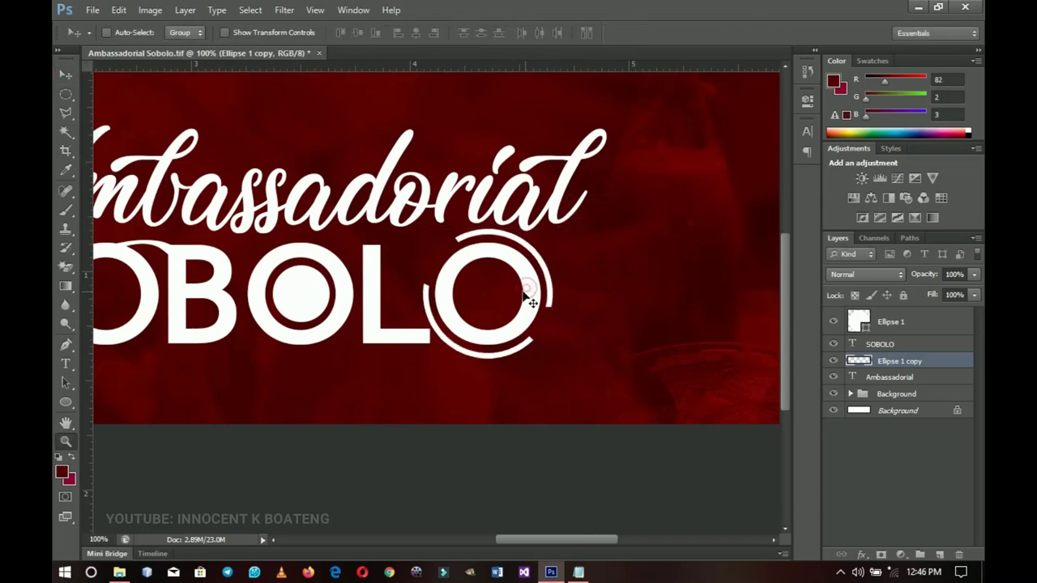
Step: Move the Ellipse 1, SOBOLO, Ellipse 1 copy and Ambassadorial layers together slightly upward on the label
{"action": "key", "text": "z"}
{"action": "left_click", "coordinate": [480, 302], "text": "alt"}
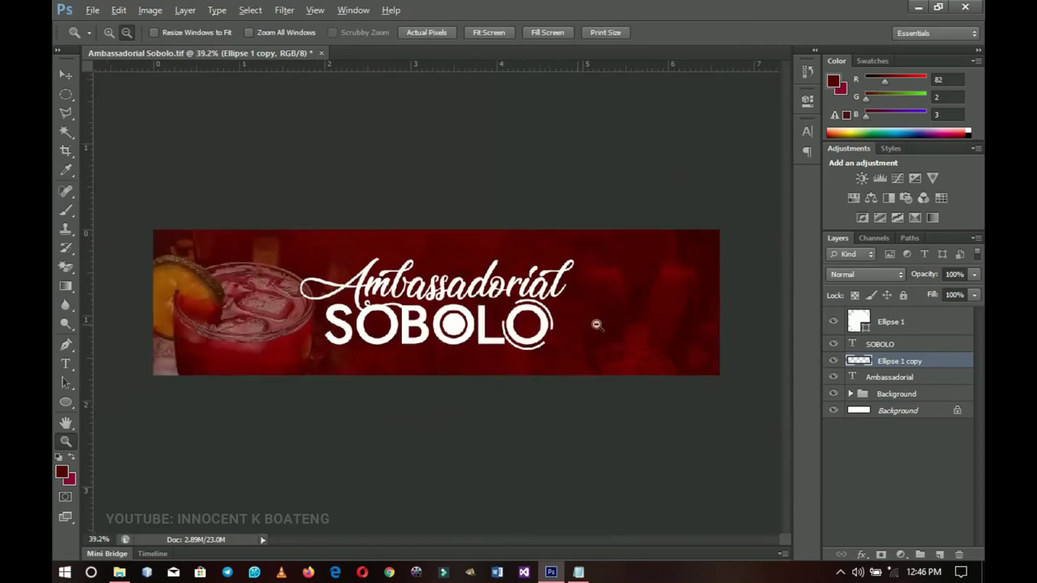
{"action": "left_click", "coordinate": [551, 354]}
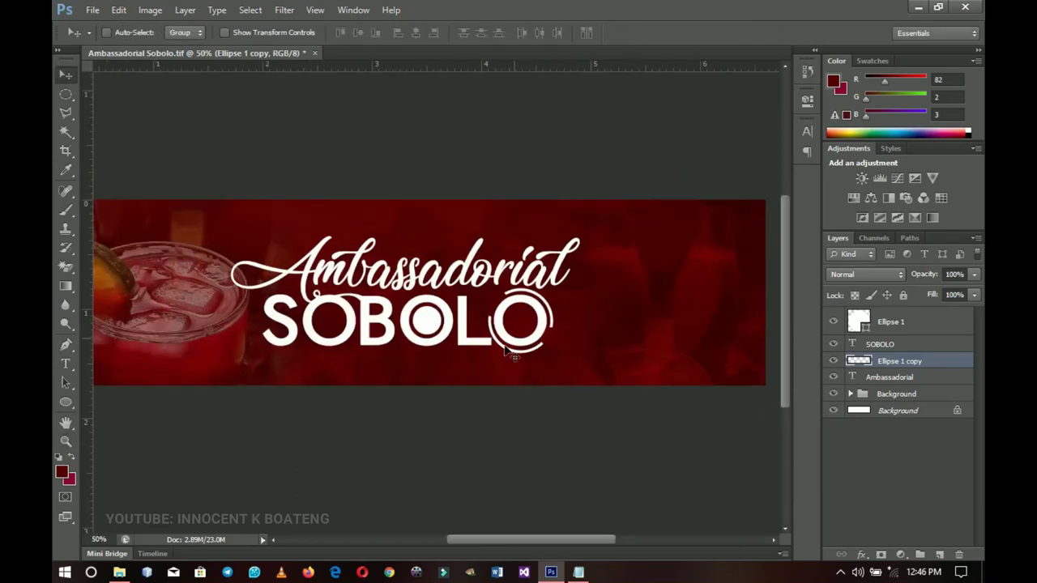
{"action": "left_click", "coordinate": [889, 323]}
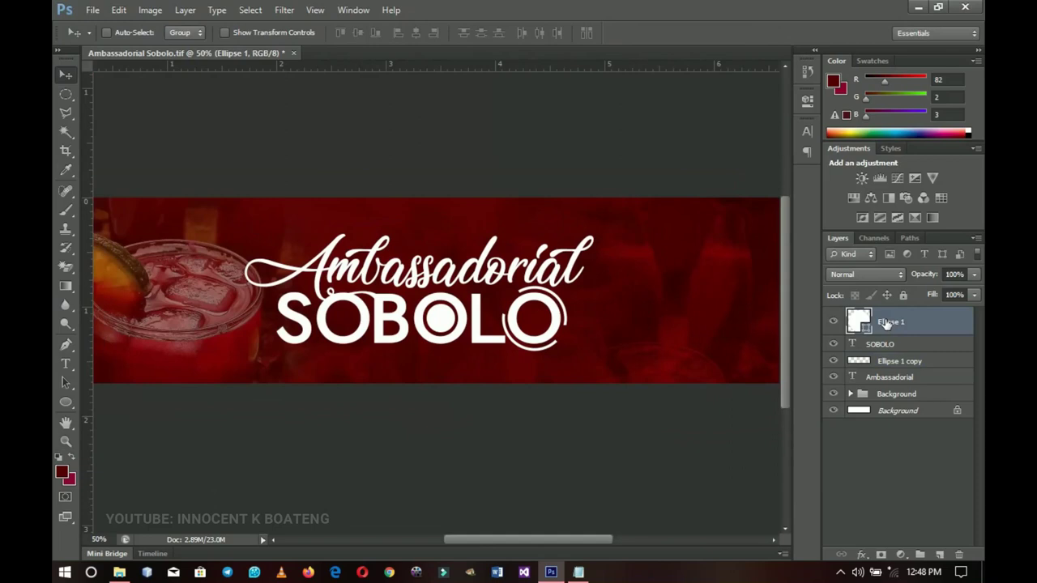
{"action": "left_click", "coordinate": [888, 377], "text": "shift"}
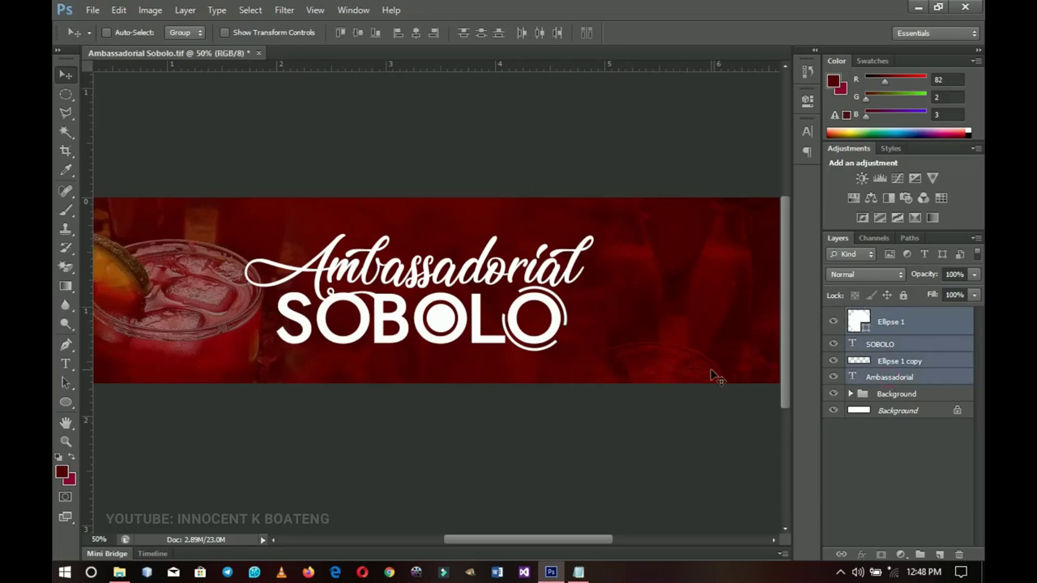
{"action": "key", "text": "Up"}
{"action": "key", "text": "Up"}
{"action": "key", "text": "Up"}
{"action": "key", "text": "Up"}
{"action": "key", "text": "Up"}
{"action": "key", "text": "Up"}
{"action": "key", "text": "Up"}
{"action": "key", "text": "Up"}
{"action": "key", "text": "Up"}
{"action": "key", "text": "Up"}
{"action": "key", "text": "Up"}
{"action": "key", "text": "Up"}
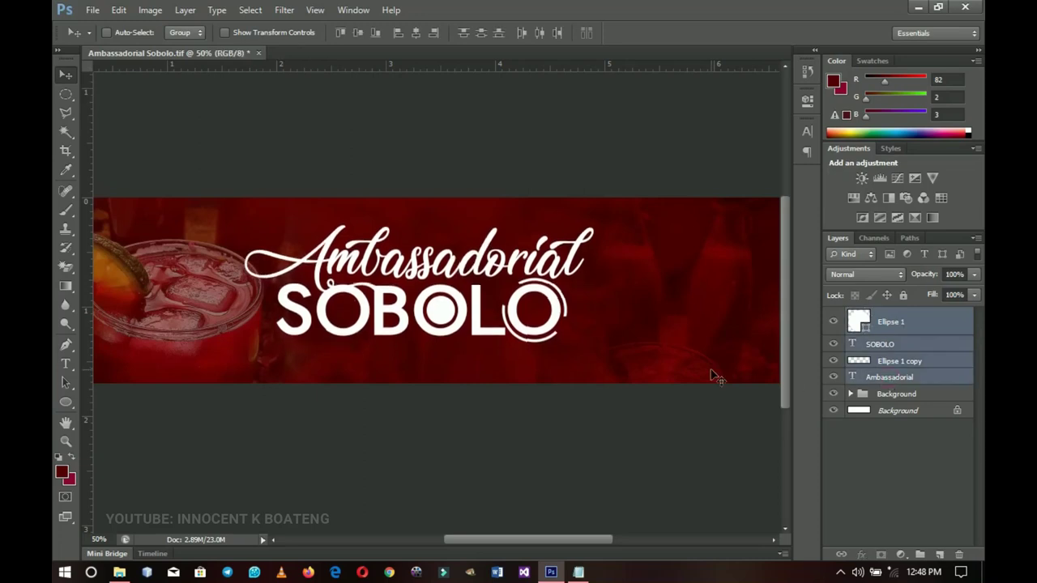
{"action": "key", "text": "Up"}
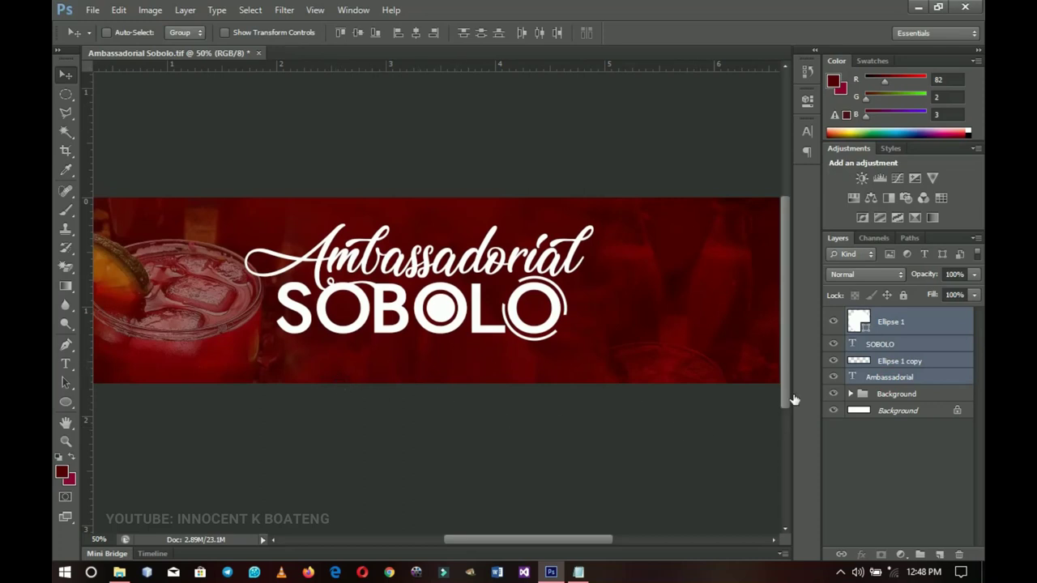
Step: Add the text "Ɛyɛ Spiritual Sobolo" on a new layer below the SOBOLO title
{"action": "left_click", "coordinate": [927, 324]}
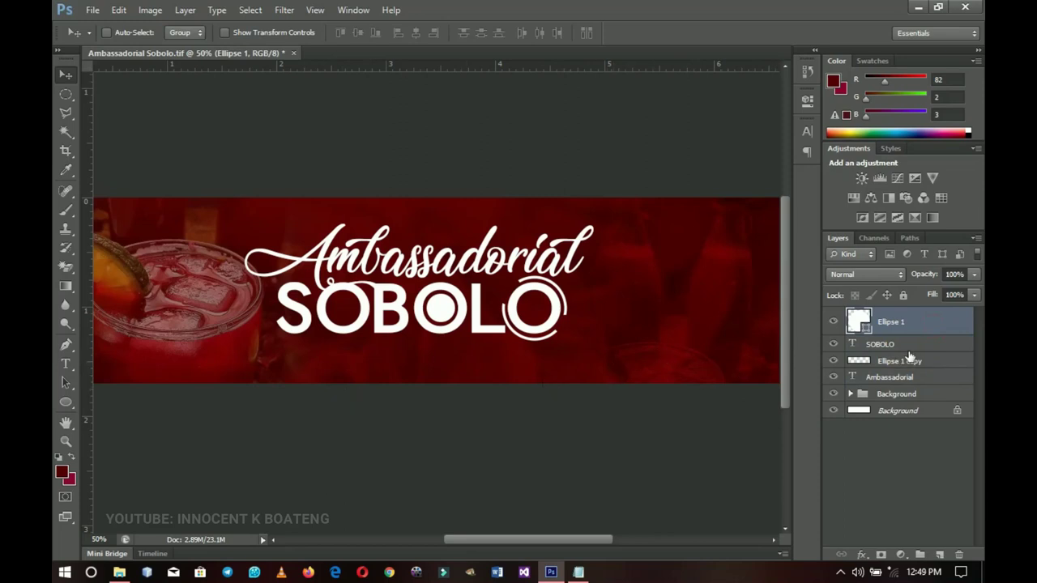
{"action": "left_click", "coordinate": [68, 369]}
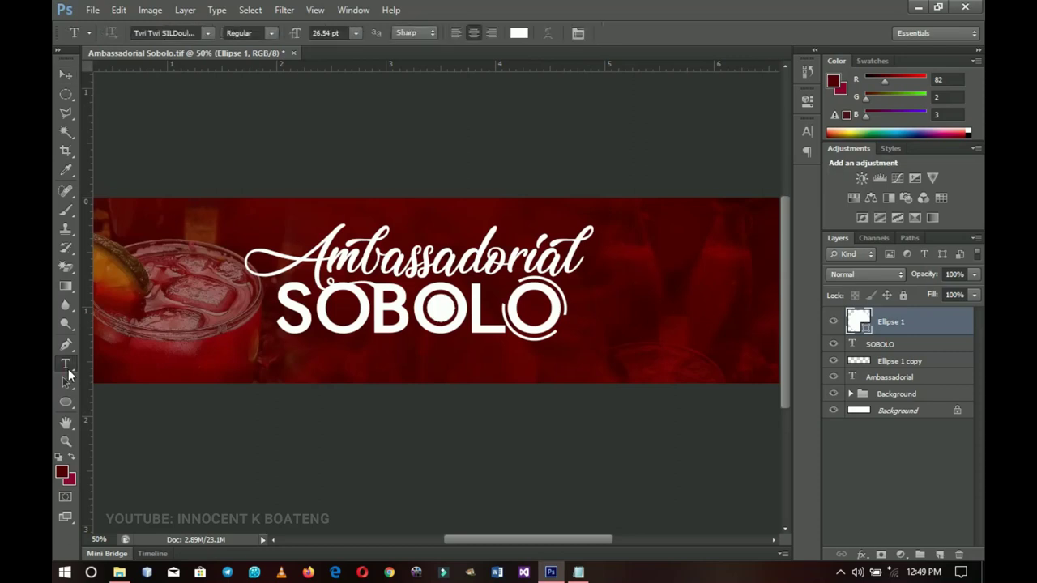
{"action": "left_click", "coordinate": [406, 358]}
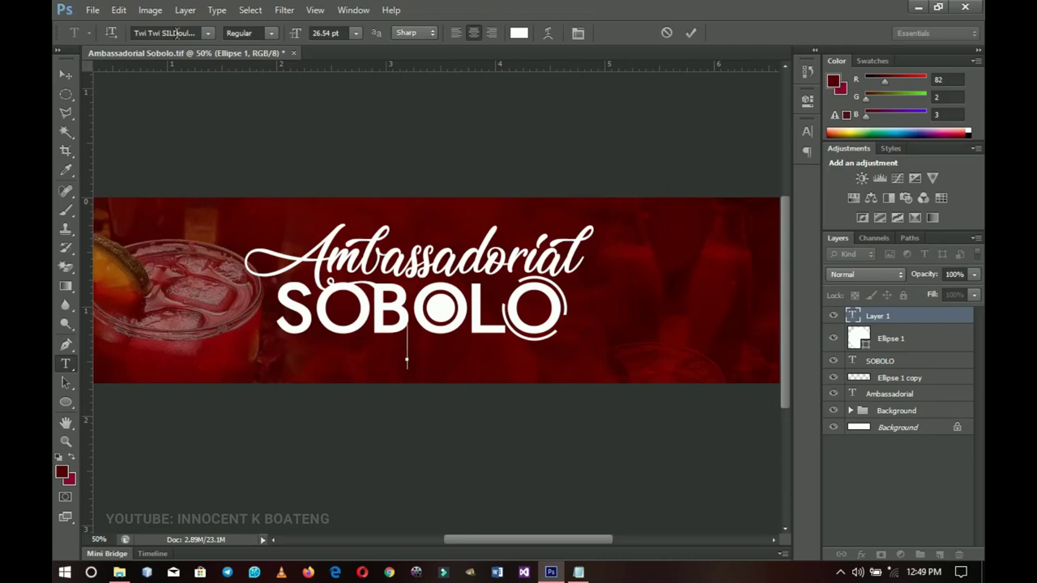
{"action": "type", "text": "Ɛyɛ Sprr"}
{"action": "key", "text": "BackSpace"}
{"action": "key", "text": "BackSpace"}
{"action": "type", "text": "iritual Sob"}
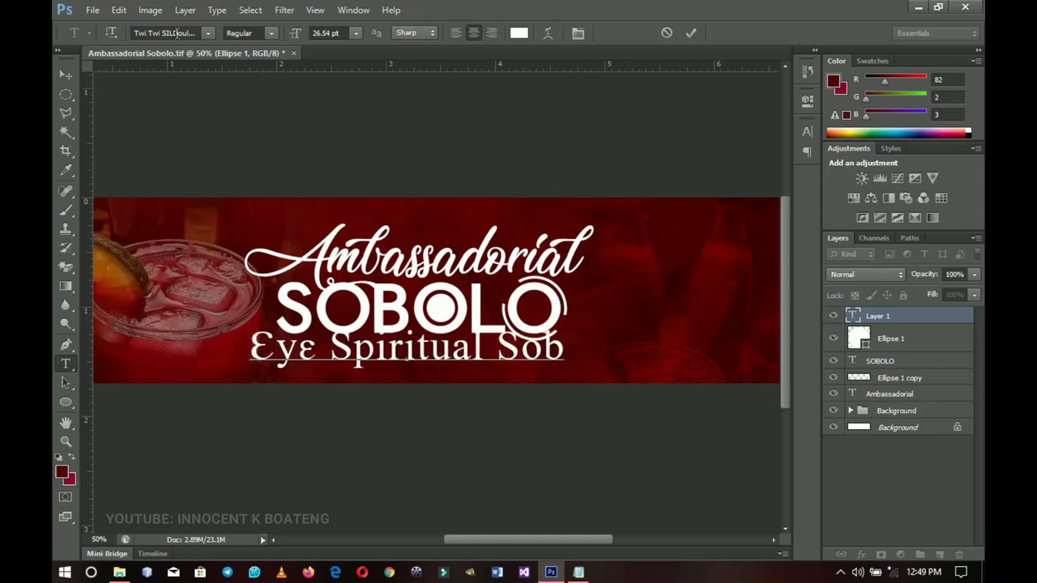
{"action": "type", "text": "olo"}
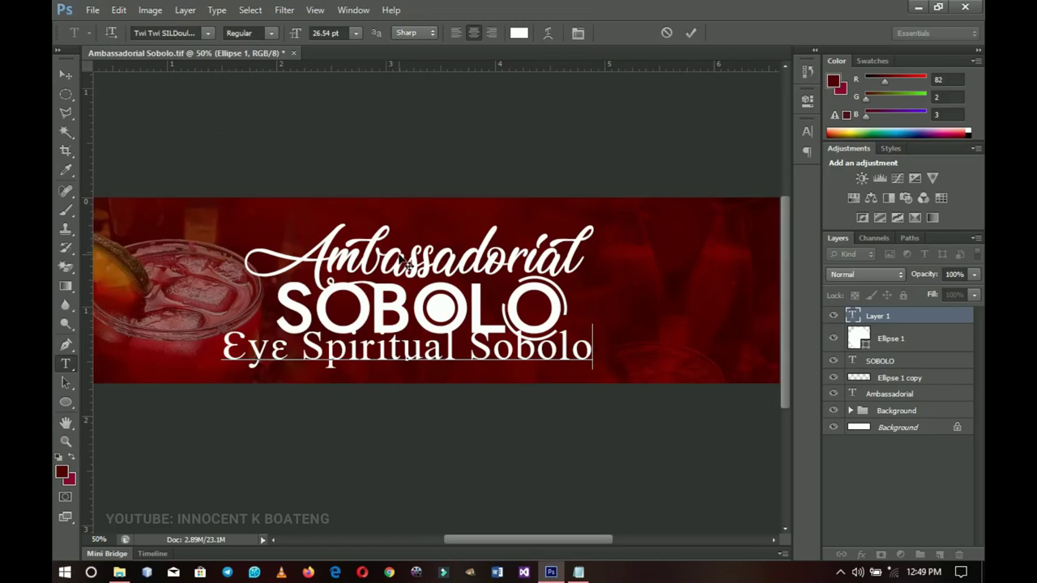
Step: Set the whole tagline below SOBOLO to the Italic font style
{"action": "key", "text": "ctrl+a"}
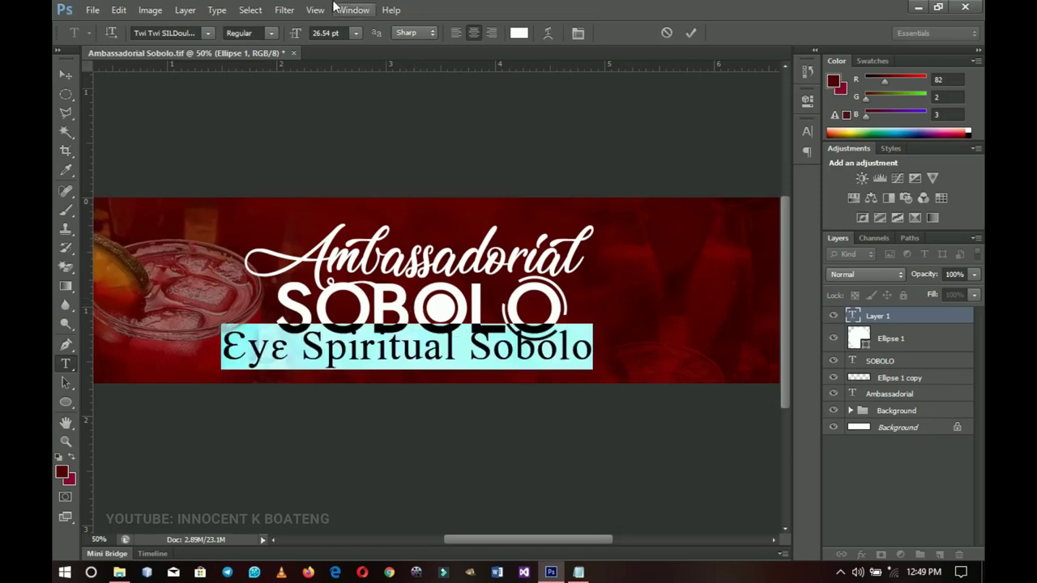
{"action": "left_click", "coordinate": [276, 34]}
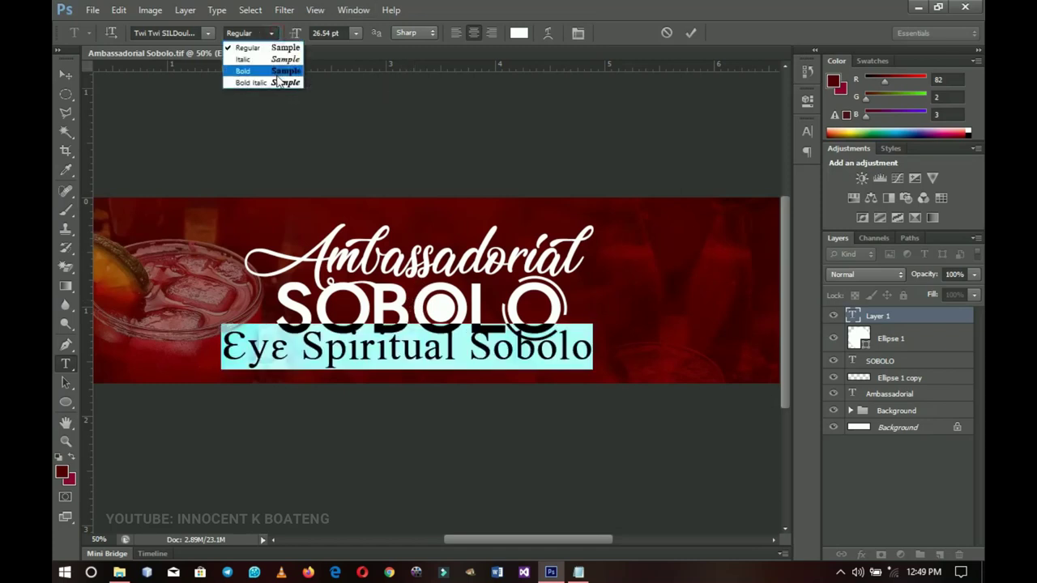
{"action": "left_click", "coordinate": [278, 61]}
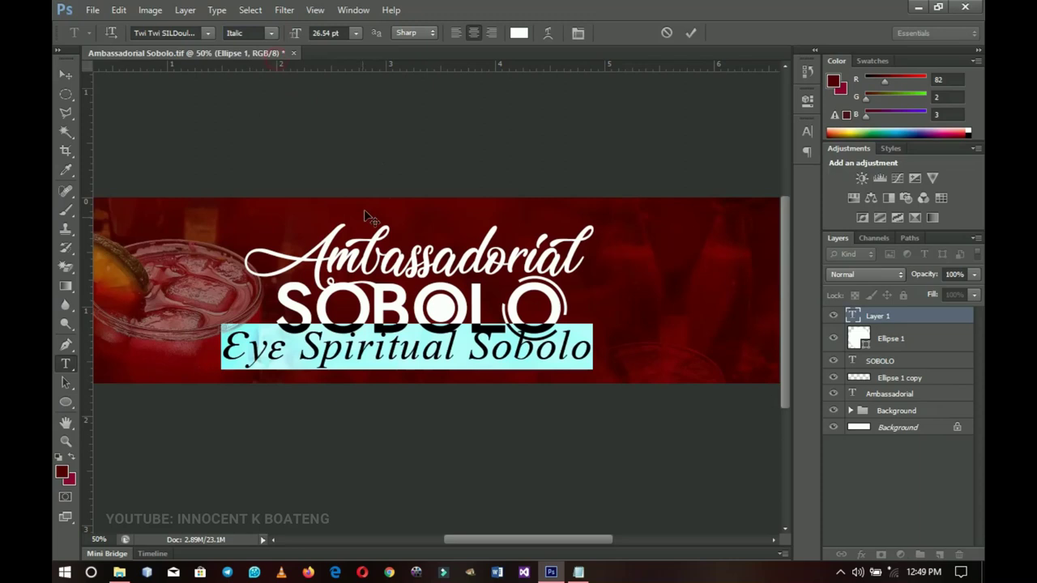
{"action": "left_click", "coordinate": [63, 75]}
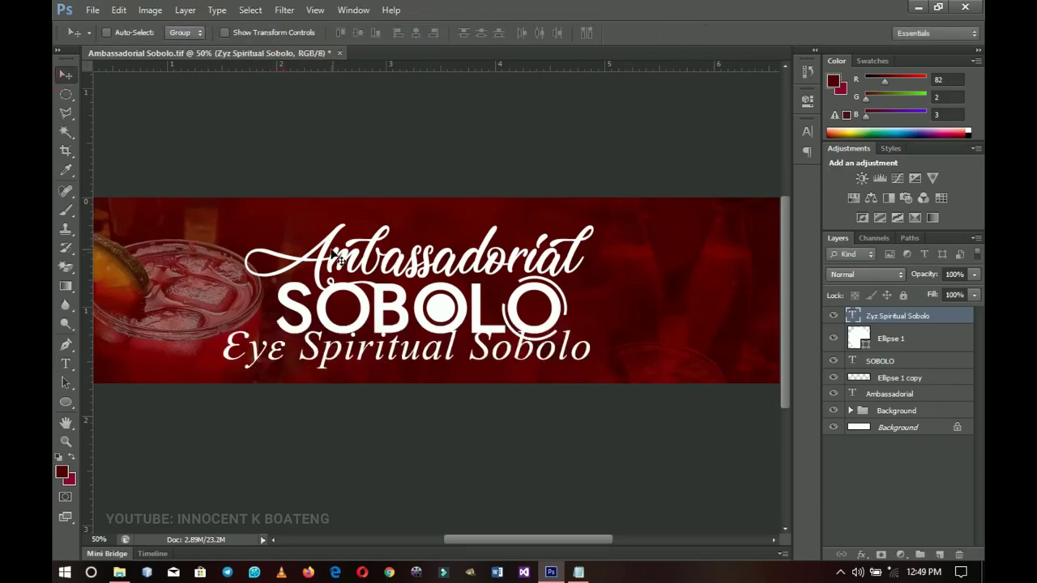
Step: Scale the tagline down to about half its size and center it horizontally on the canvas
{"action": "key", "text": "ctrl+t"}
{"action": "left_click_drag", "start_coordinate": [592, 324], "coordinate": [470, 367]}
{"action": "key", "text": "Return"}
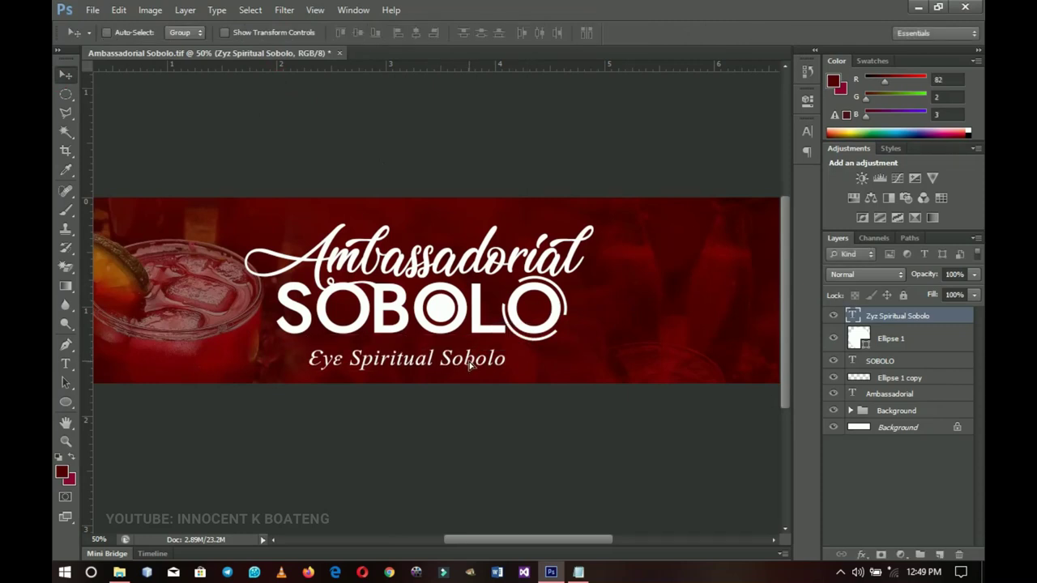
{"action": "key", "text": "ctrl+a"}
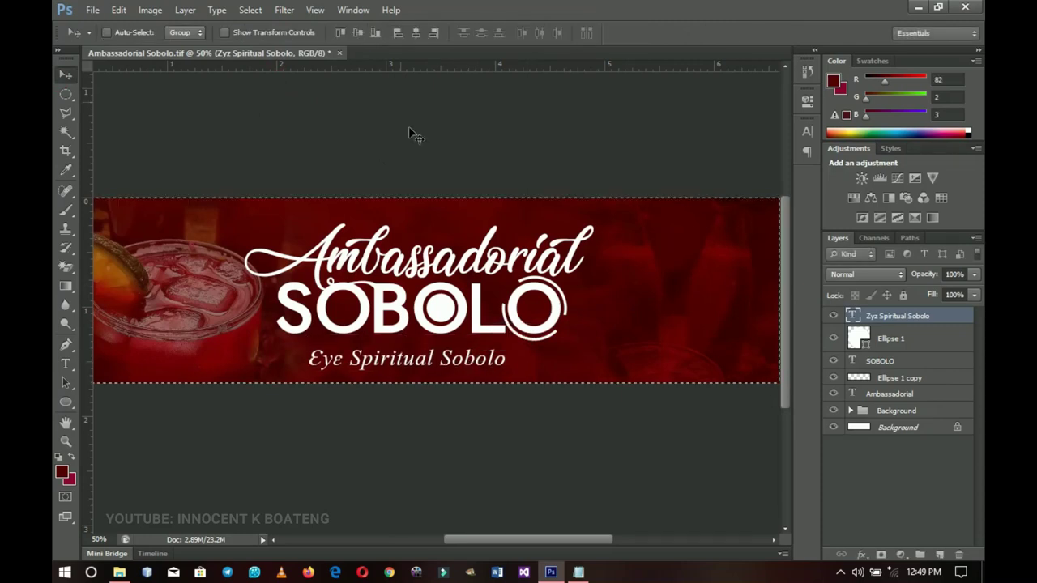
{"action": "left_click", "coordinate": [416, 33]}
{"action": "key", "text": "ctrl+d"}
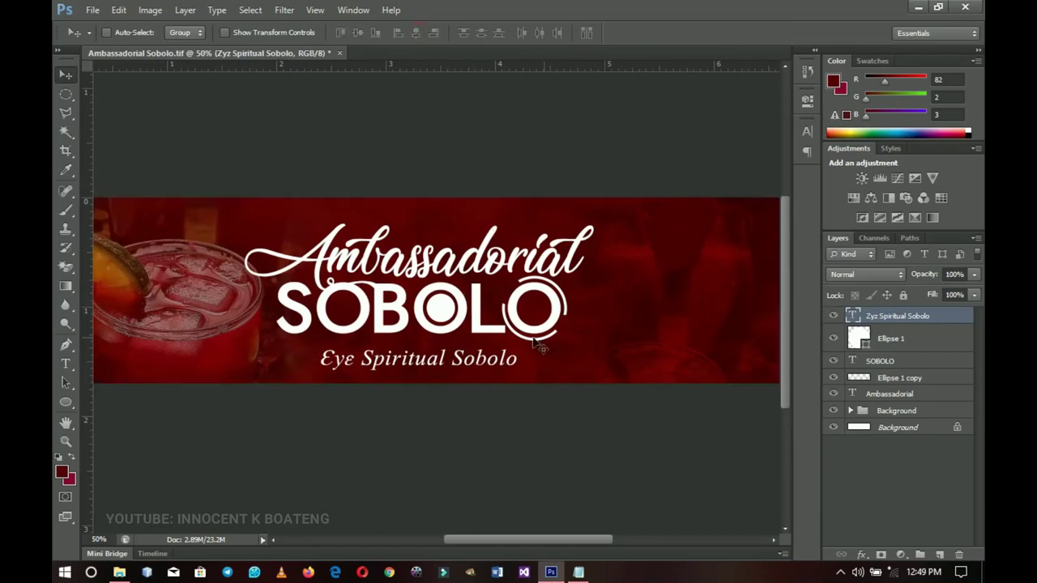
{"action": "left_click_drag", "start_coordinate": [535, 344], "coordinate": [496, 330]}
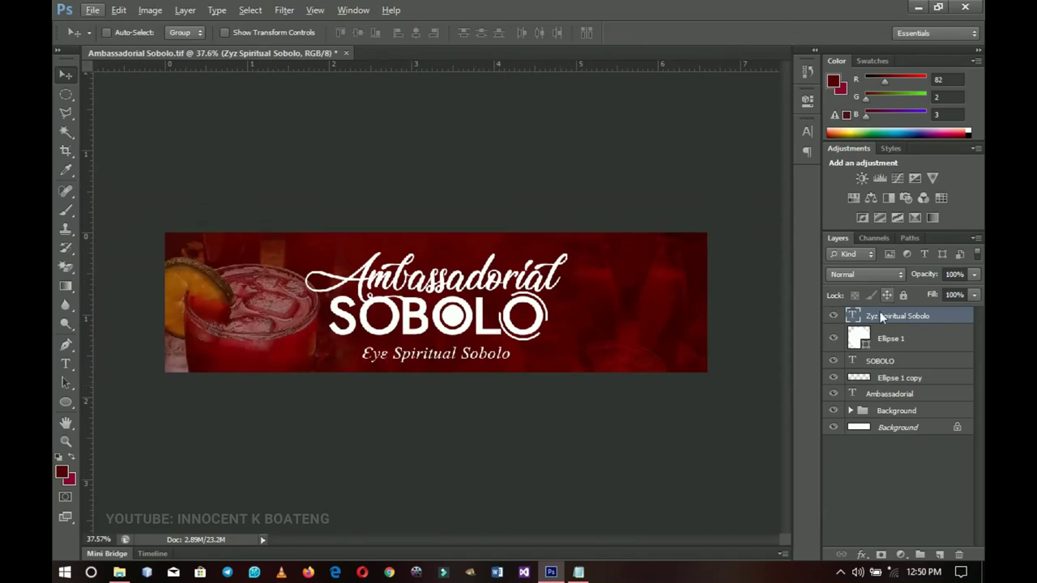
Step: Group all layers from the tagline down to Ambassadorial and name the group Main
{"action": "left_click", "coordinate": [889, 394], "text": "shift"}
{"action": "key", "text": "ctrl+g"}
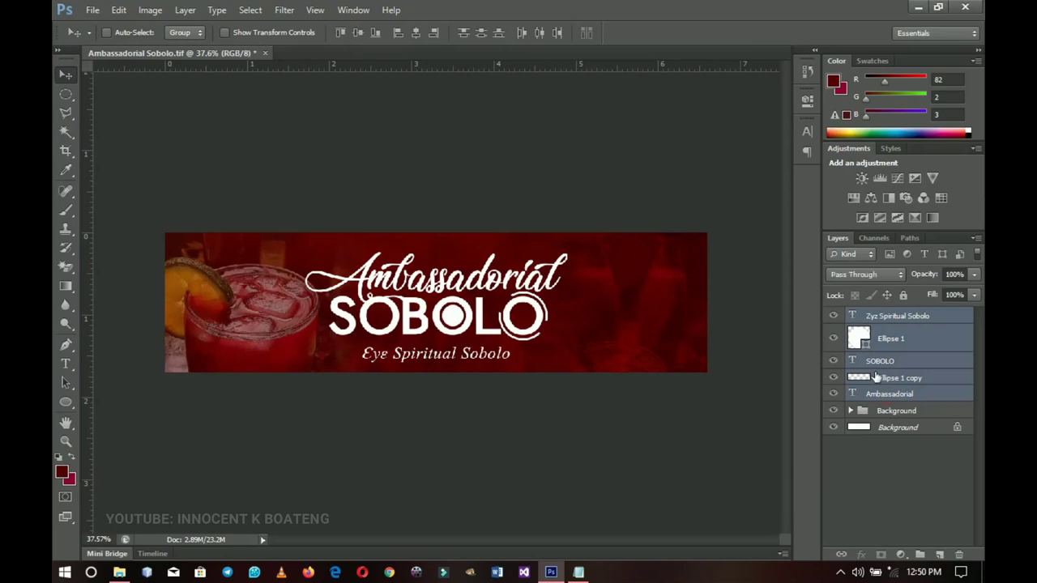
{"action": "double_click", "coordinate": [884, 316]}
{"action": "type", "text": "Main"}
{"action": "key", "text": "Return"}
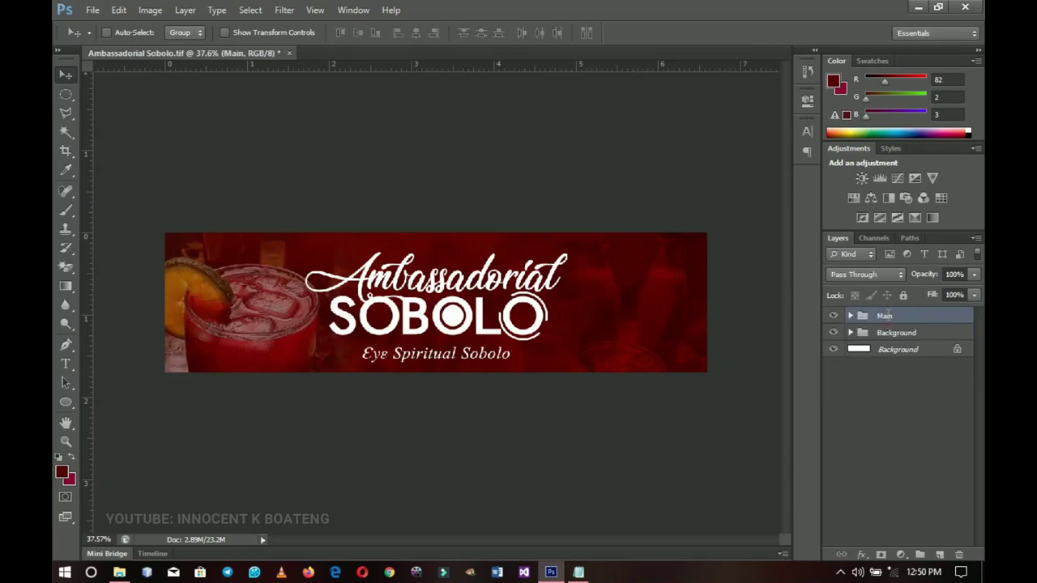
{"action": "left_click", "coordinate": [834, 316]}
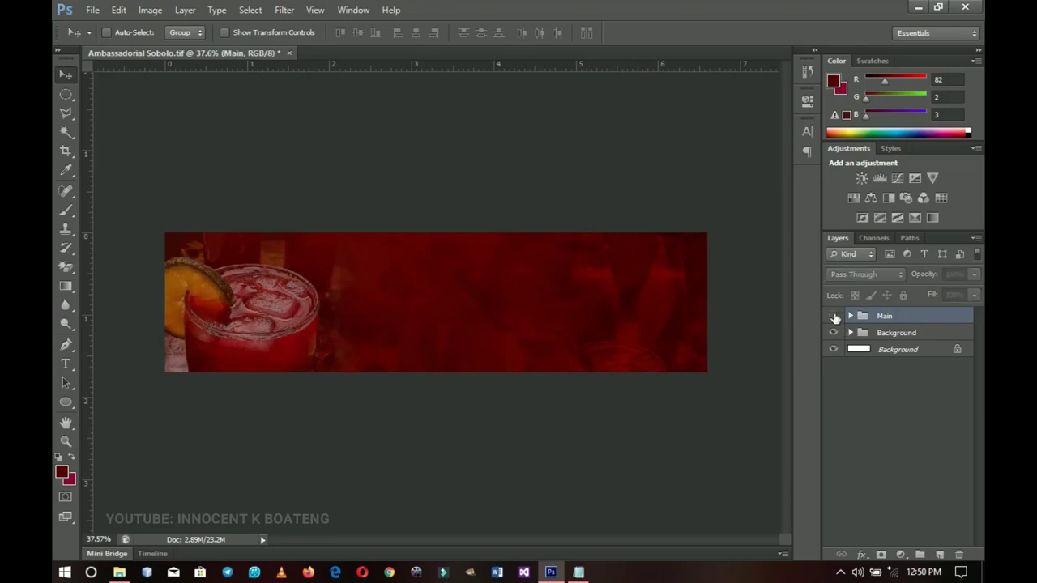
{"action": "left_click", "coordinate": [833, 316]}
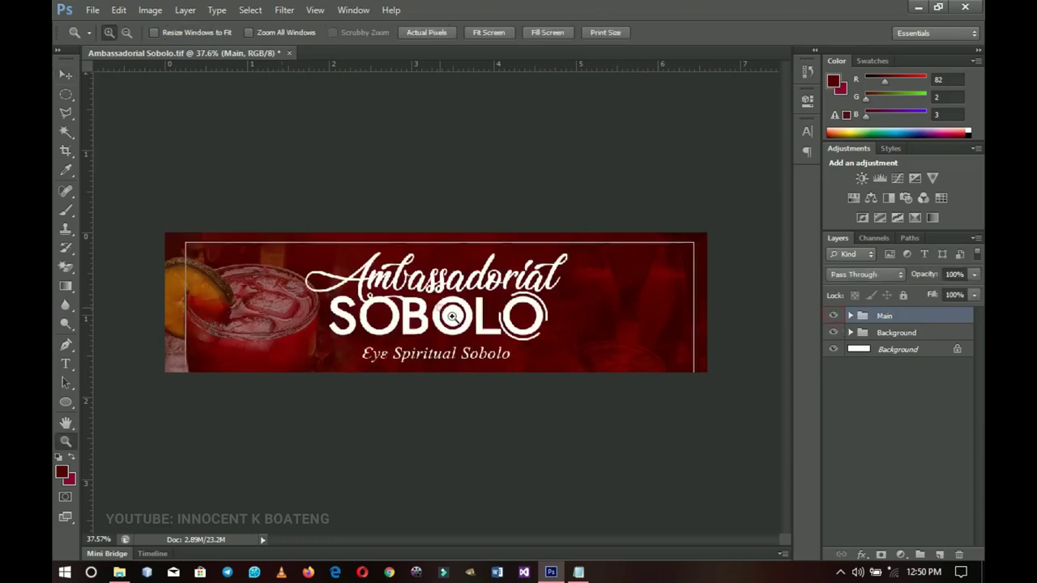
Step: Add an exclamation mark at the end of the tagline so it reads "Ɛyɛ Spiritual Sobolo!"
{"action": "left_click", "coordinate": [446, 314], "text": "ctrl"}
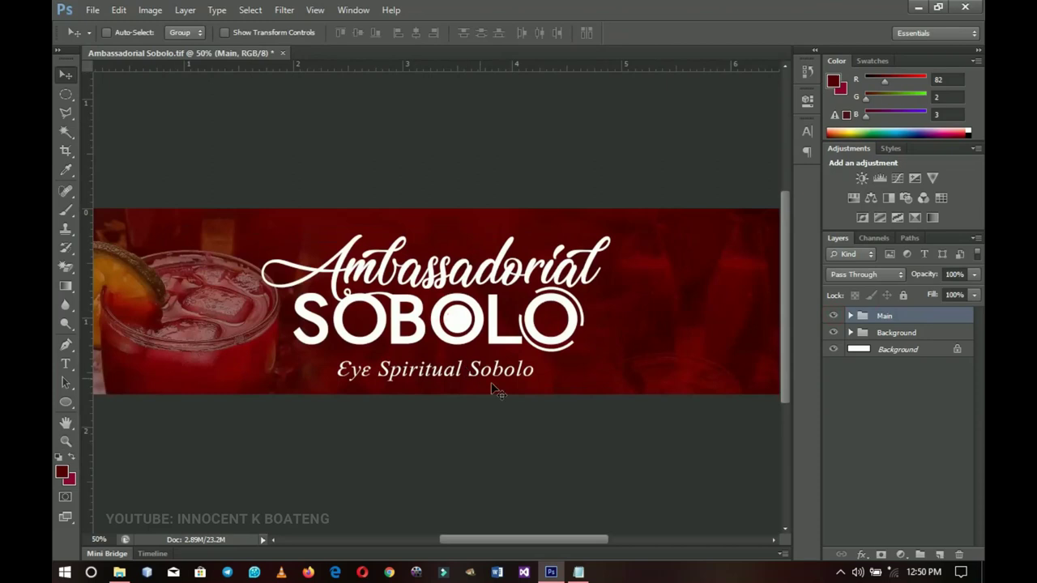
{"action": "key", "text": "t"}
{"action": "left_click", "coordinate": [537, 377]}
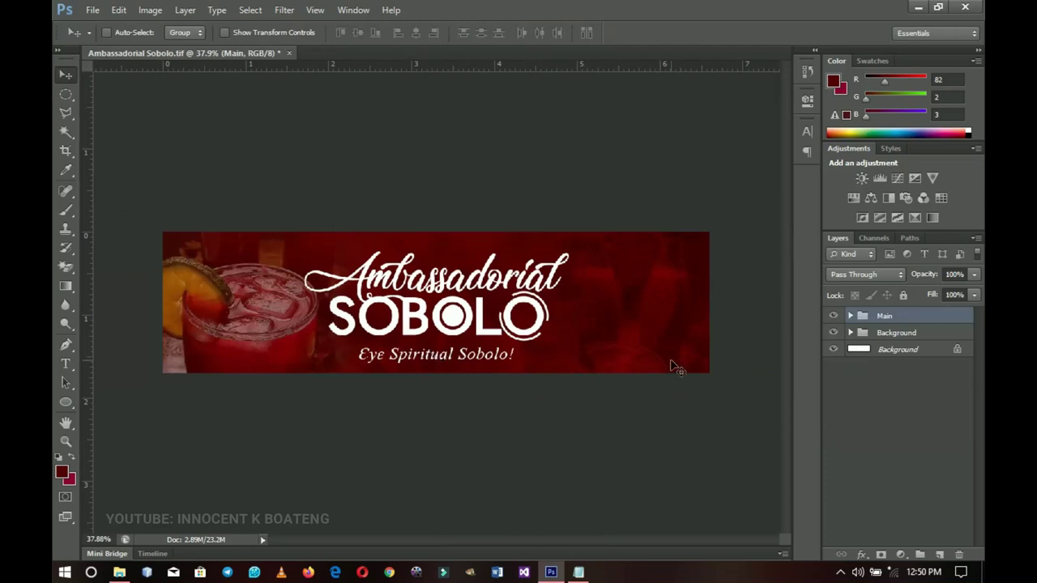
Step: Draw a rectangle shape of about 389 × 482 px over the drink glass at the label's left end
{"action": "left_click", "coordinate": [65, 403]}
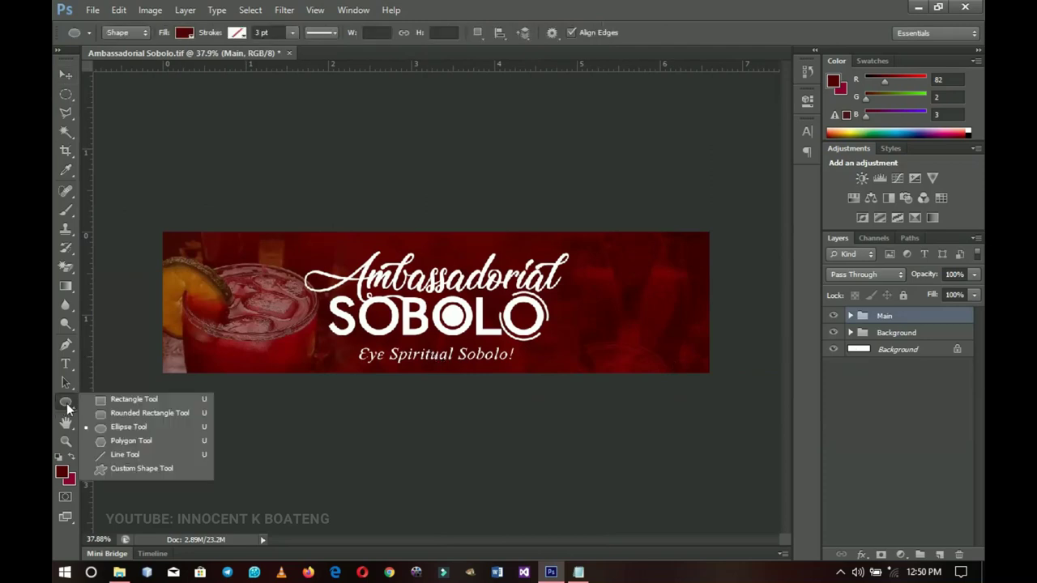
{"action": "left_click", "coordinate": [116, 398]}
{"action": "left_click_drag", "start_coordinate": [201, 298], "coordinate": [275, 371]}
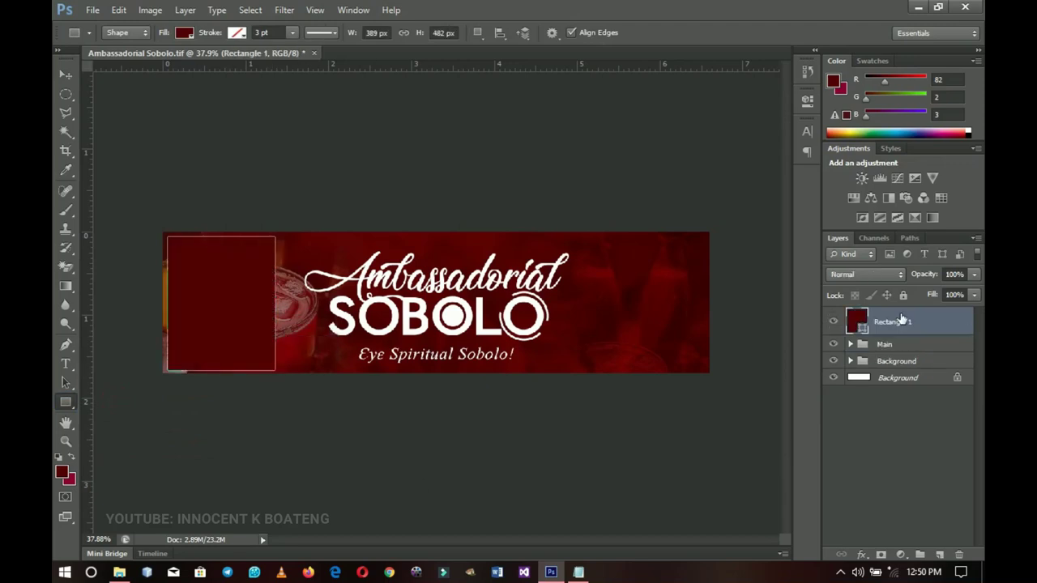
Step: Change the rectangle's fill color to black and lower its layer opacity to 44%
{"action": "double_click", "coordinate": [862, 331]}
{"action": "left_click_drag", "start_coordinate": [596, 369], "coordinate": [456, 386]}
{"action": "left_click", "coordinate": [882, 177]}
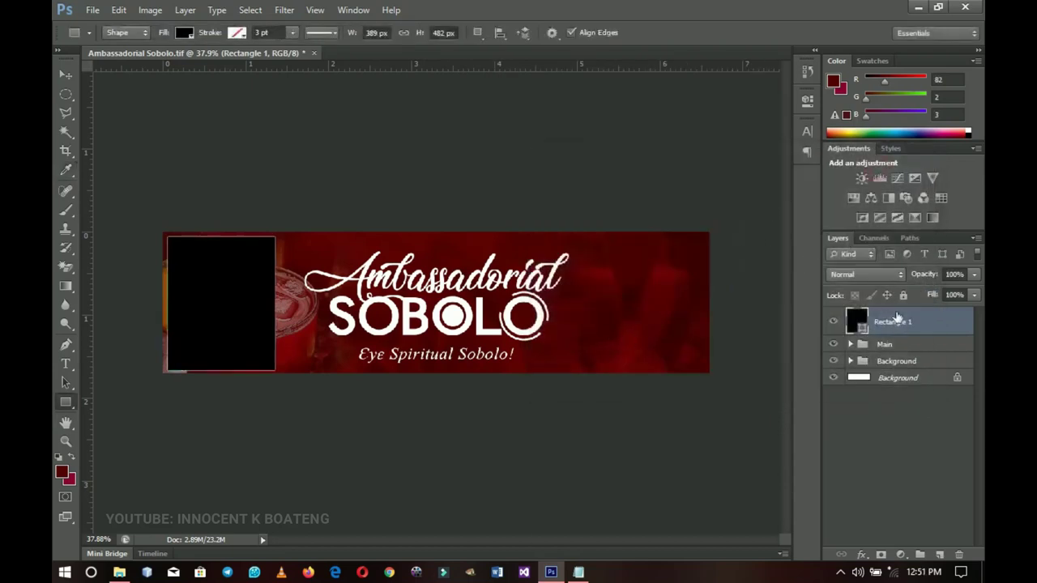
{"action": "key", "text": "4"}
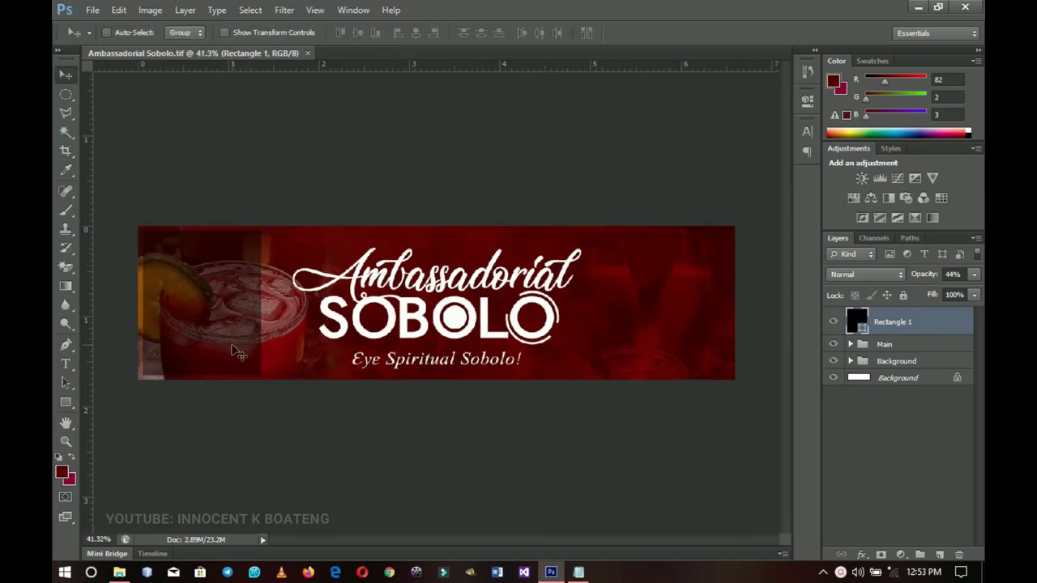
Step: Shrink the translucent rectangle slightly and shift it right to leave an even margin from the label's edges
{"action": "key", "text": "ctrl+t"}
{"action": "left_click_drag", "start_coordinate": [262, 306], "coordinate": [257, 305]}
{"action": "left_click_drag", "start_coordinate": [256, 375], "coordinate": [256, 377]}
{"action": "key", "text": "Return"}
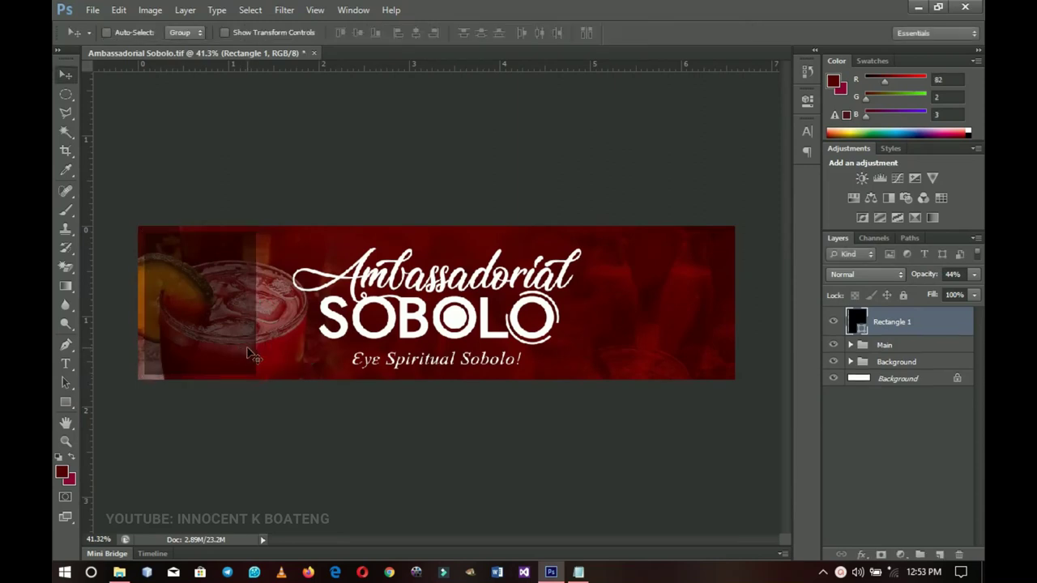
{"action": "key", "text": "Right"}
{"action": "key", "text": "Right"}
{"action": "key", "text": "Right"}
{"action": "key", "text": "Right"}
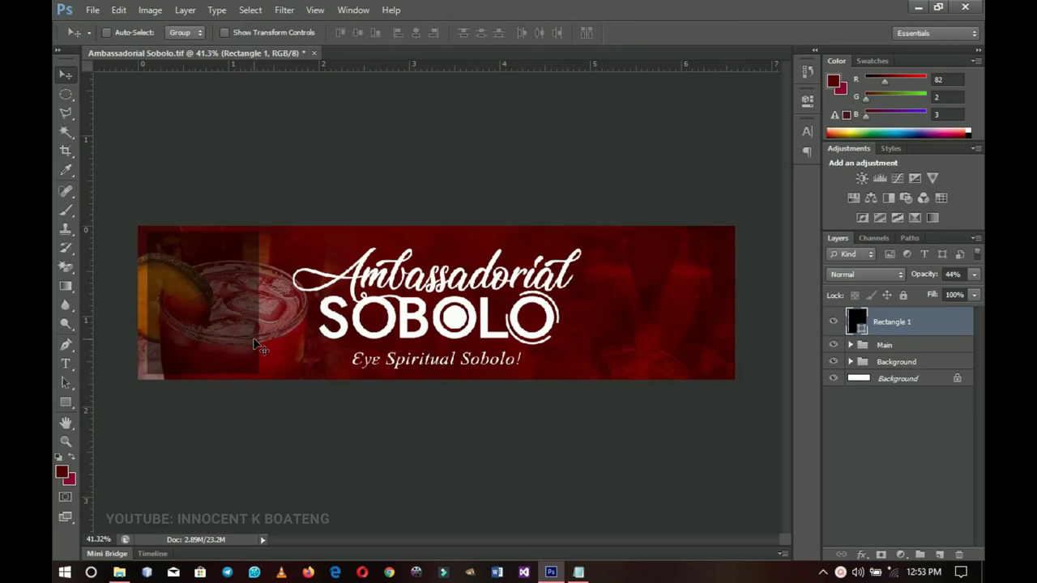
{"action": "key", "text": "ctrl+a"}
{"action": "key", "text": "ctrl+d"}
Step: Switch to the sobolo text file in Notepad and copy the ingredient lines from Hibiscus Leaf to Water
{"action": "left_click", "coordinate": [578, 572]}
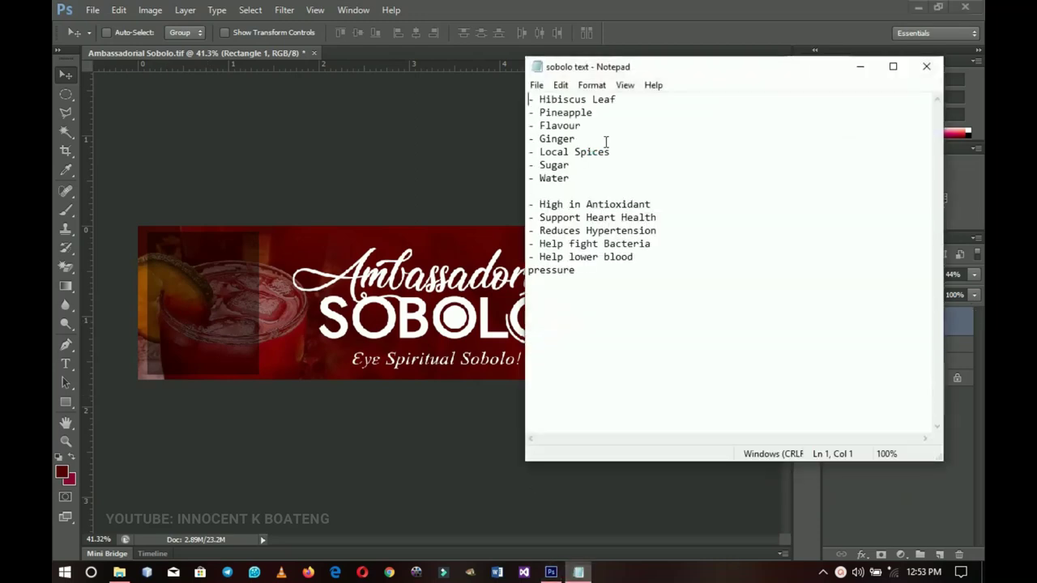
{"action": "left_click_drag", "start_coordinate": [579, 177], "coordinate": [529, 98]}
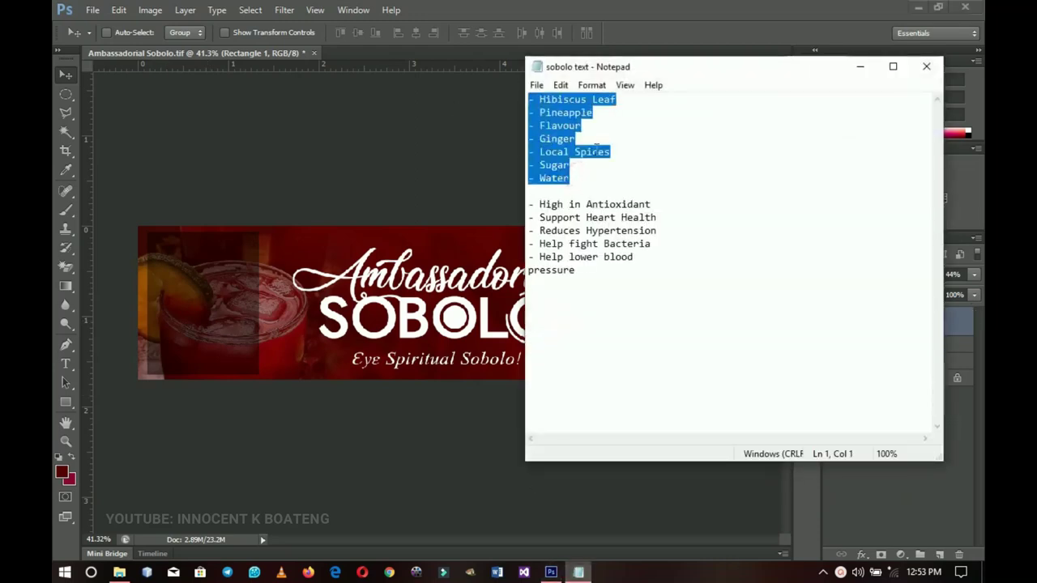
{"action": "left_click", "coordinate": [861, 68]}
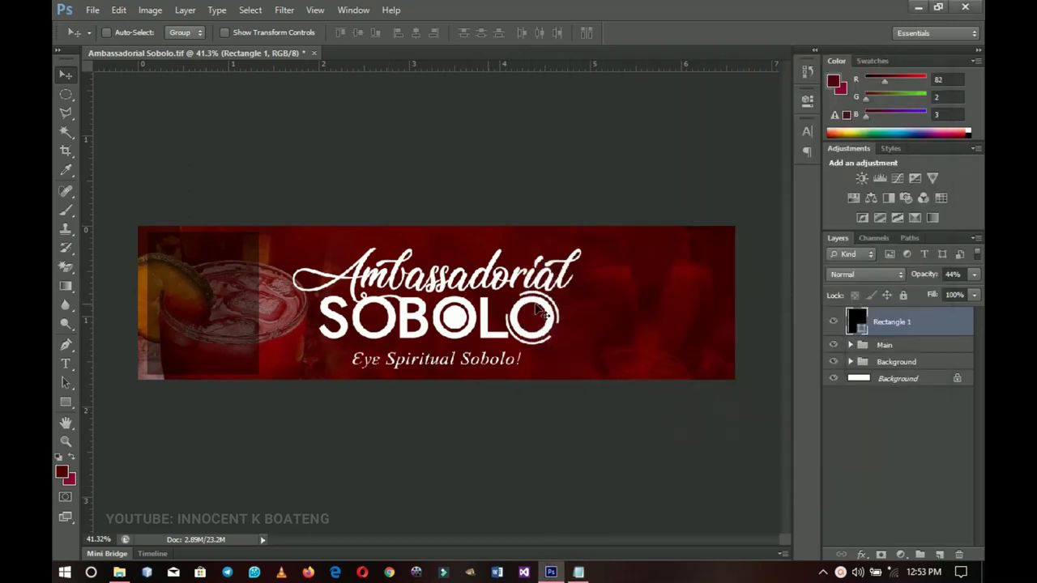
Step: Add a white text line "INGREDIENTS" in Akan Verdana at 26.54 pt near the label's upper edge, beside the translucent panel
{"action": "left_click", "coordinate": [66, 366]}
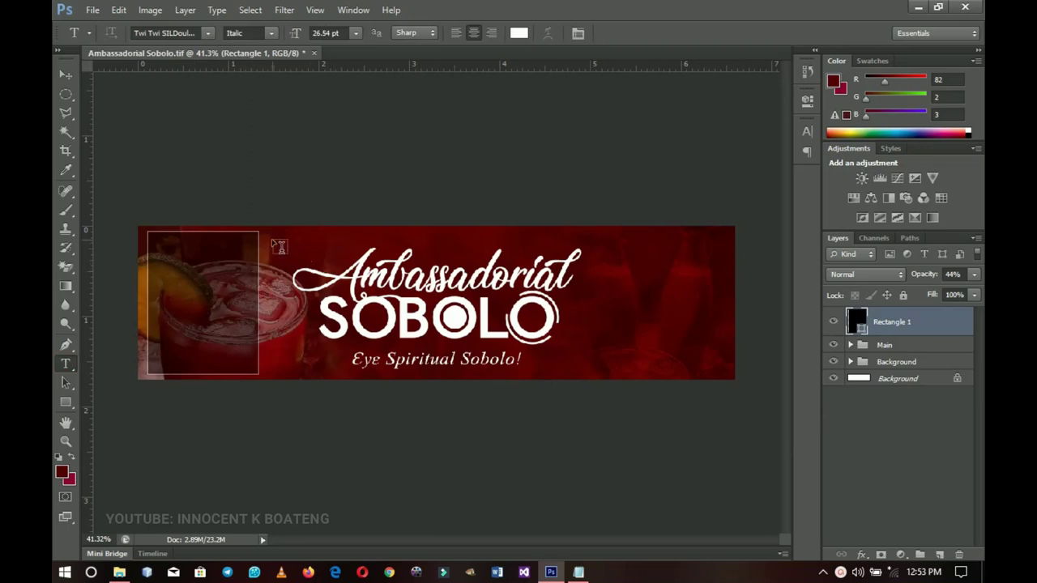
{"action": "key", "text": "v"}
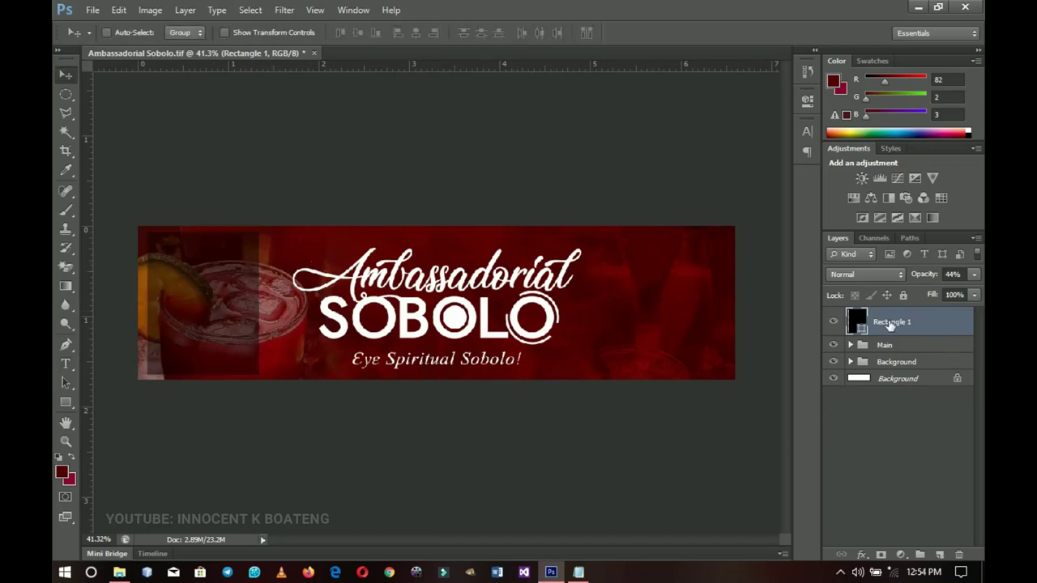
{"action": "left_click", "coordinate": [74, 363]}
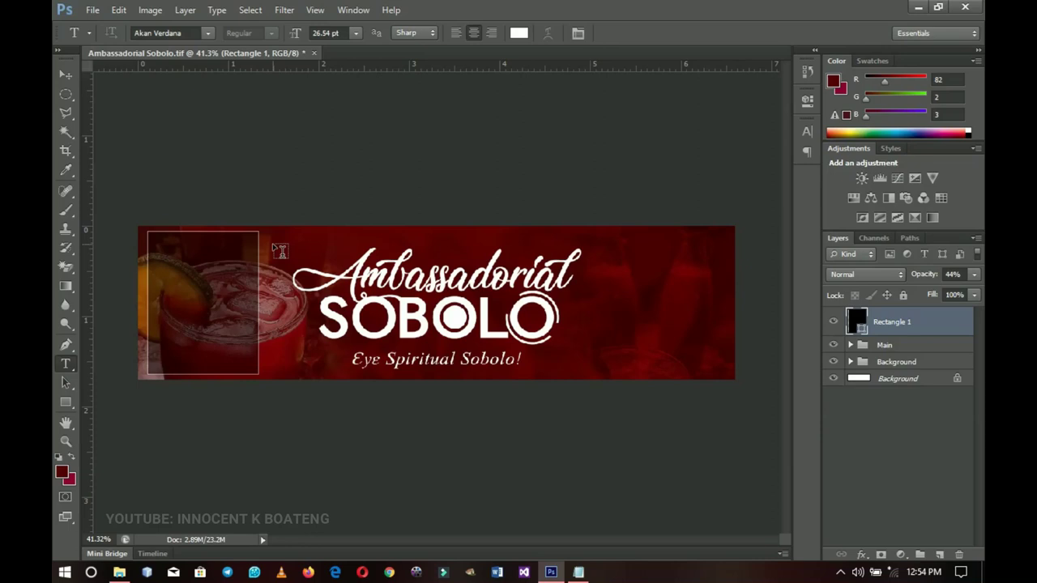
{"action": "left_click", "coordinate": [277, 241]}
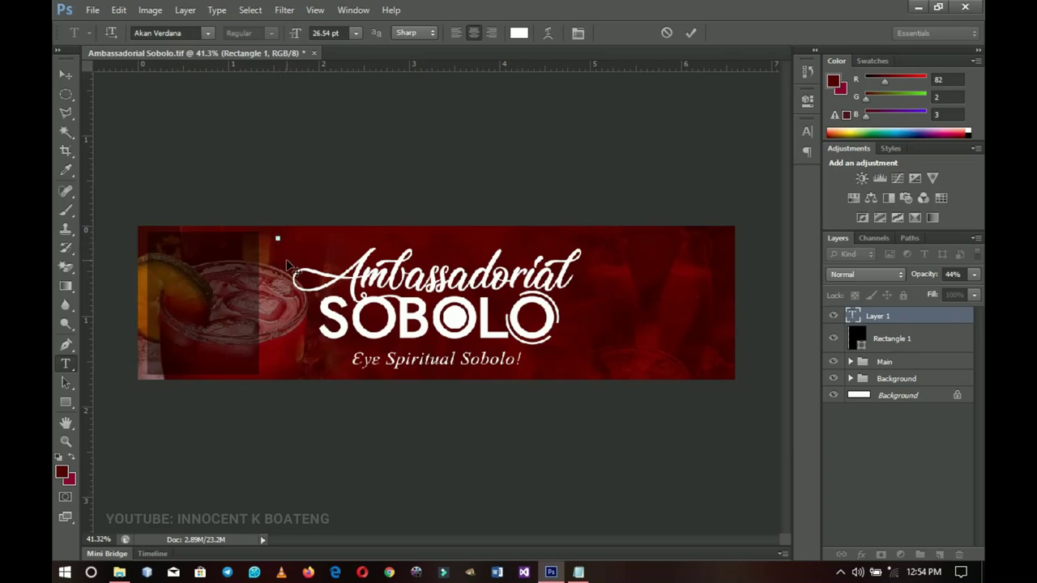
{"action": "type", "text": "INGRE"}
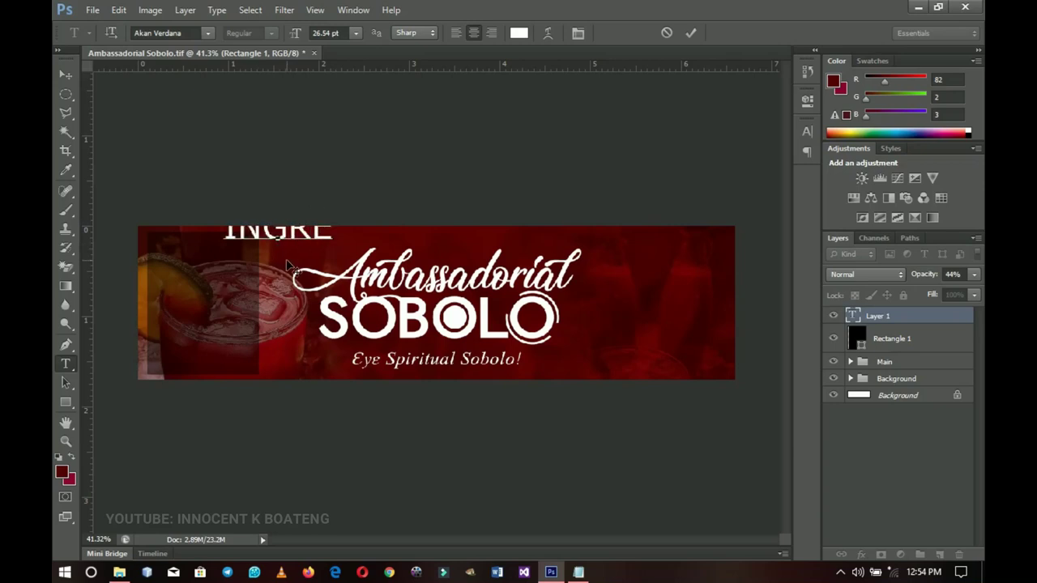
{"action": "type", "text": "DIENTS"}
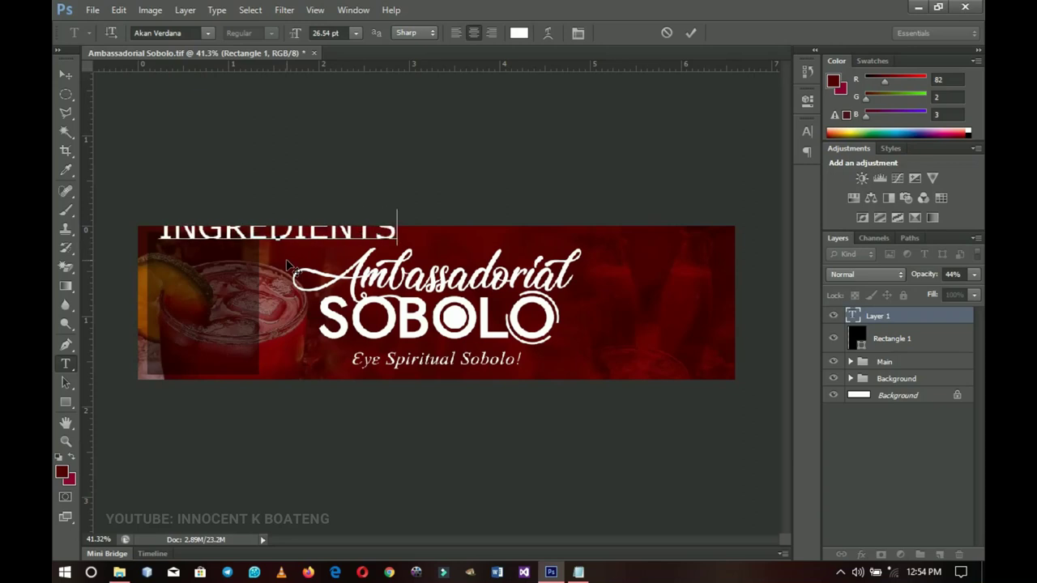
Step: Scale the INGREDIENTS text down to about 35% and place it over the upper part of the translucent panel
{"action": "left_click", "coordinate": [65, 75]}
{"action": "key", "text": "ctrl+t"}
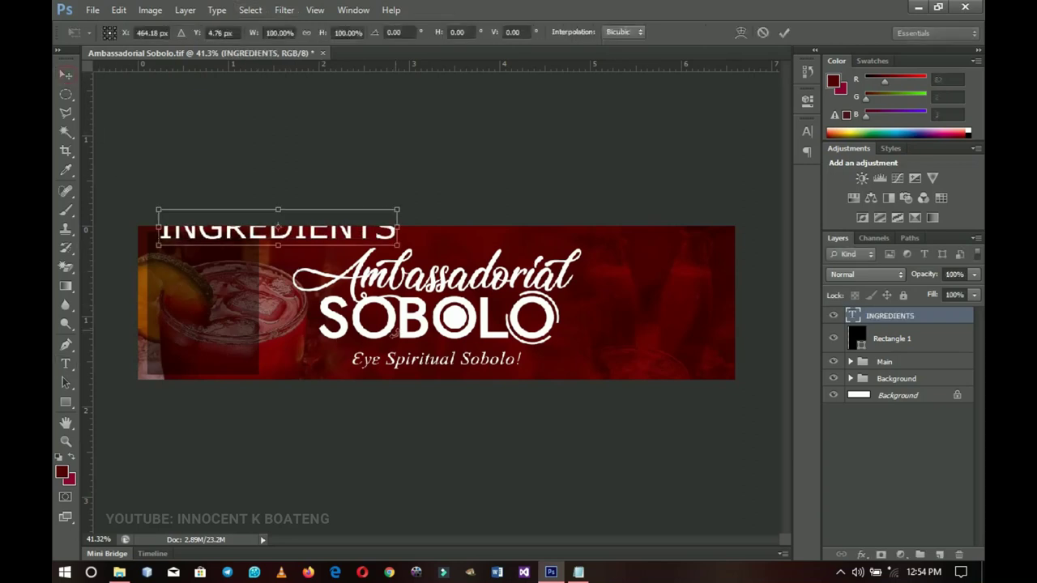
{"action": "left_click_drag", "start_coordinate": [399, 210], "coordinate": [262, 240]}
{"action": "key", "text": "Return"}
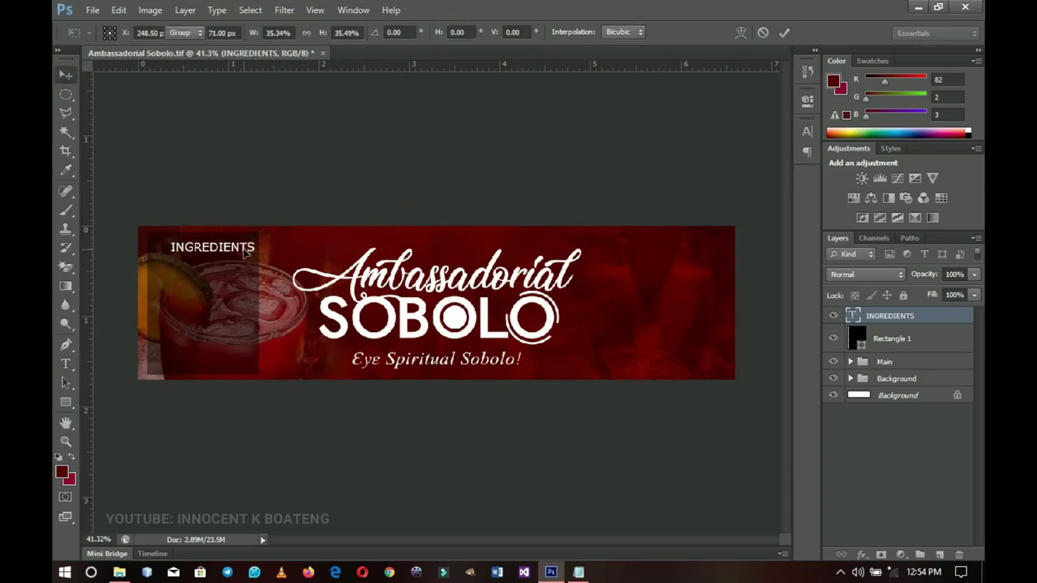
Step: Nudge the INGREDIENTS heading up and left until it sits centered at the top of the translucent panel
{"action": "key", "text": "Up"}
{"action": "key", "text": "Up"}
{"action": "key", "text": "Up"}
{"action": "key", "text": "Up"}
{"action": "key", "text": "Up"}
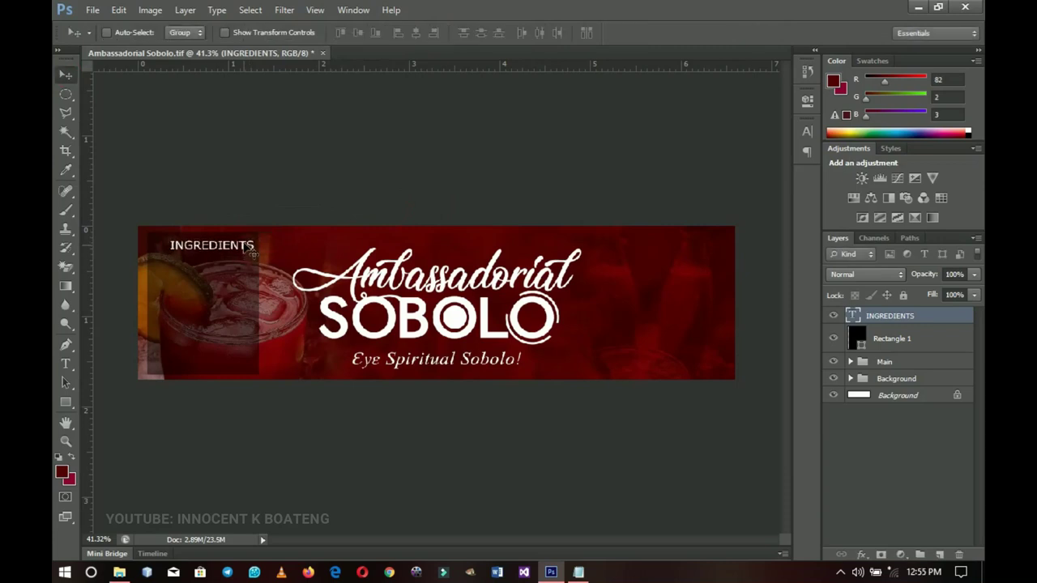
{"action": "key", "text": "Left"}
{"action": "key", "text": "Left"}
{"action": "key", "text": "Left"}
{"action": "key", "text": "Left"}
{"action": "key", "text": "Left"}
{"action": "key", "text": "Left"}
{"action": "key", "text": "Left"}
{"action": "key", "text": "Left"}
{"action": "key", "text": "Left"}
{"action": "key", "text": "Left"}
{"action": "key", "text": "Left"}
{"action": "key", "text": "Left"}
{"action": "key", "text": "Left"}
{"action": "key", "text": "Left"}
{"action": "key", "text": "Left"}
{"action": "key", "text": "Left"}
{"action": "key", "text": "Left"}
{"action": "key", "text": "Left"}
{"action": "key", "text": "Left"}
{"action": "key", "text": "Left"}
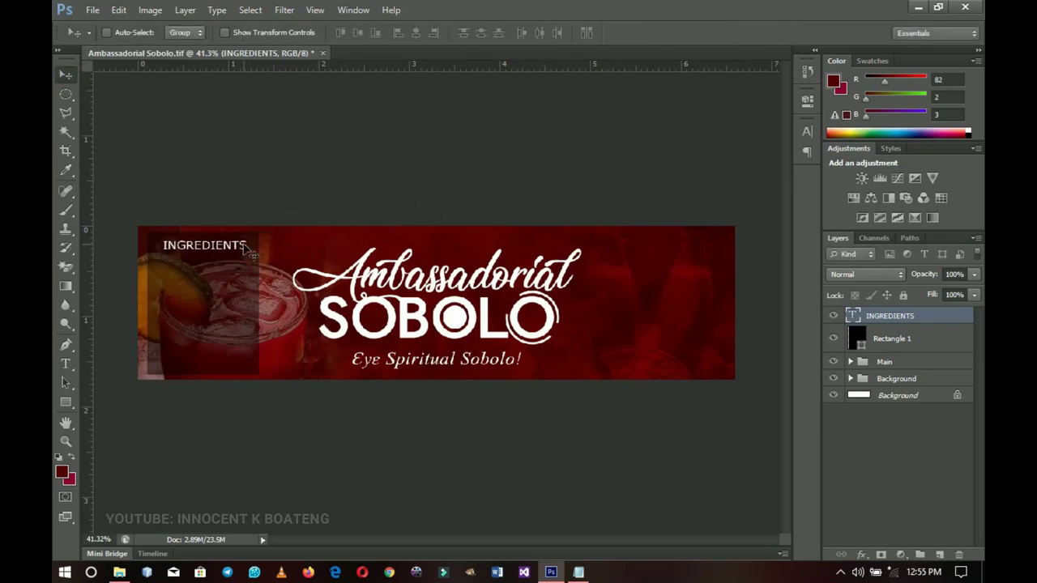
{"action": "key", "text": "Up"}
{"action": "key", "text": "Up"}
{"action": "key", "text": "Up"}
{"action": "key", "text": "Up"}
{"action": "key", "text": "Up"}
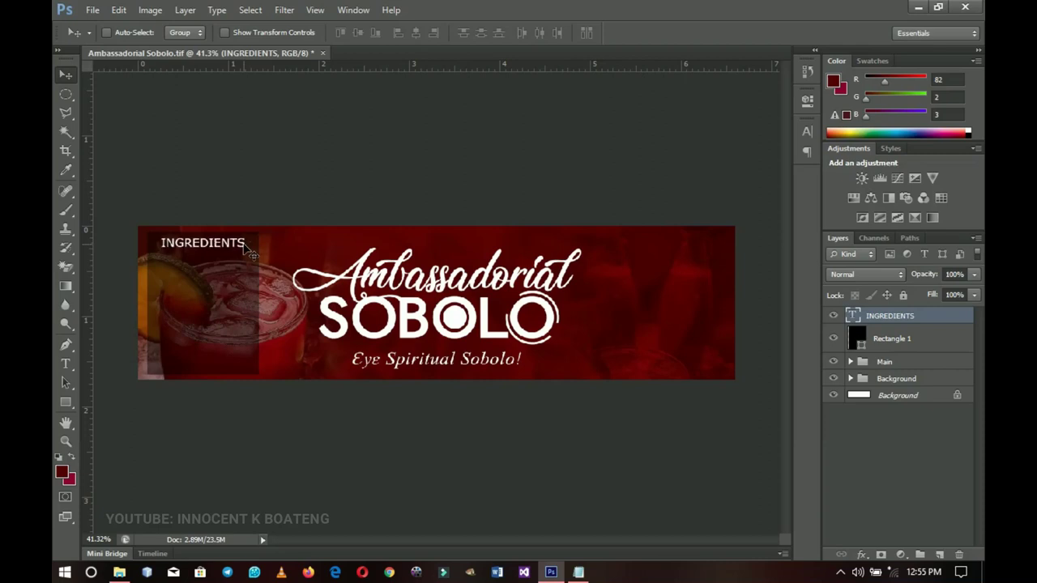
Step: Change the INGREDIENTS heading's paragraph alignment to left
{"action": "key", "text": "t"}
{"action": "left_click", "coordinate": [225, 245]}
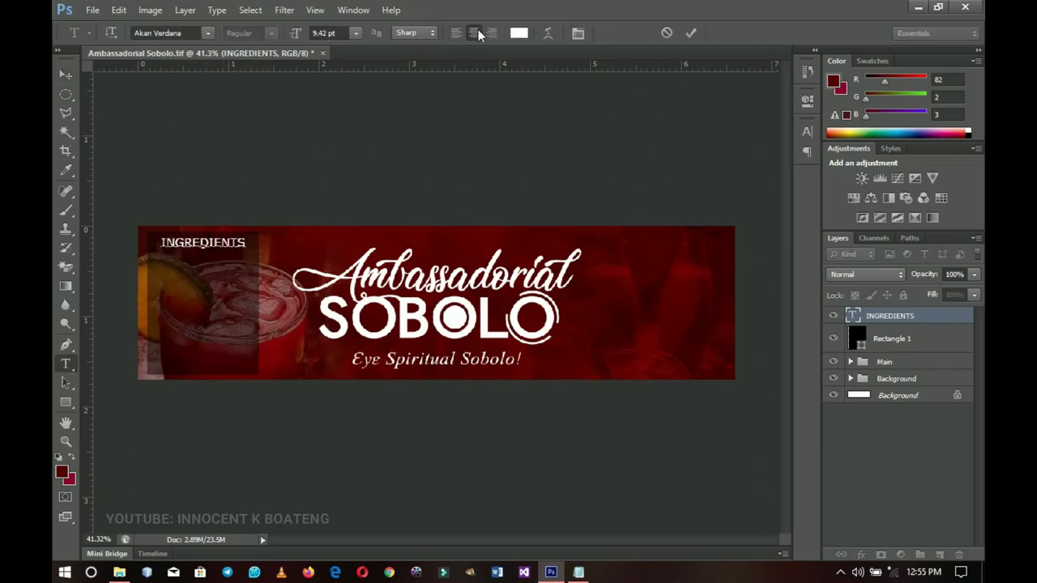
{"action": "key", "text": "ctrl+a"}
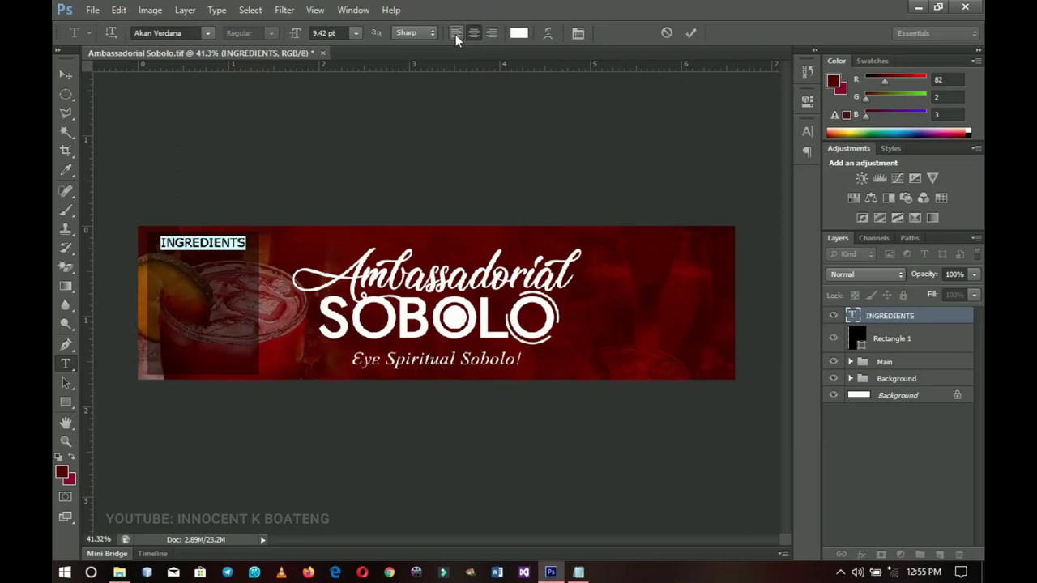
{"action": "left_click", "coordinate": [456, 34]}
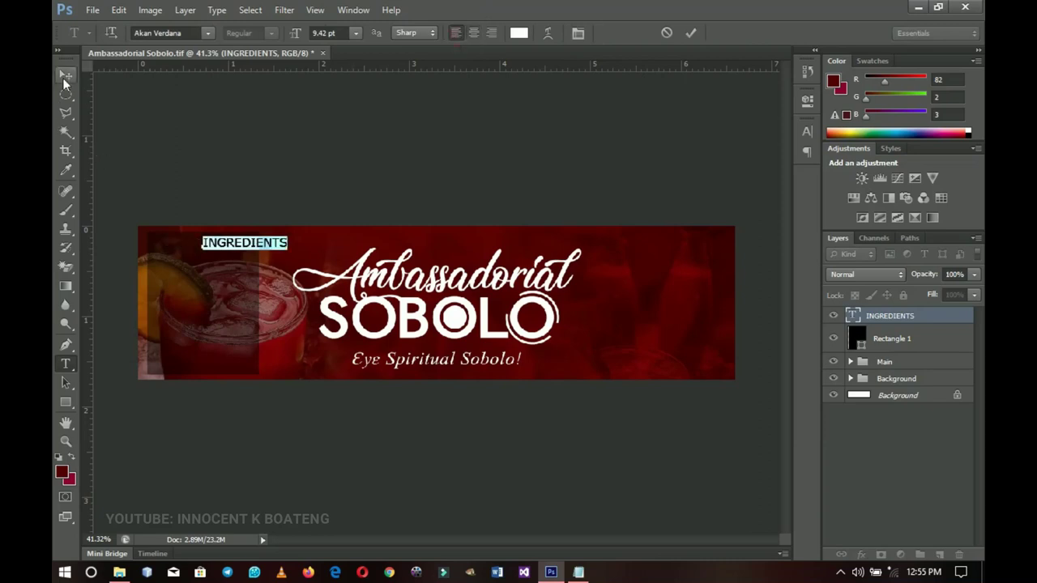
{"action": "left_click", "coordinate": [65, 73]}
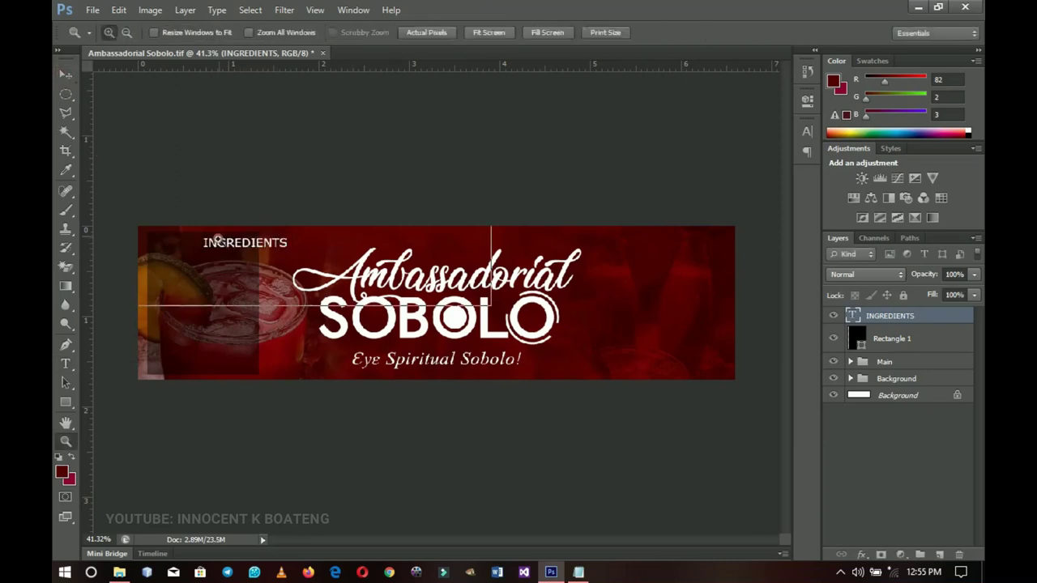
Step: Move the left-aligned INGREDIENTS heading back over the top of the translucent panel
{"action": "left_click", "coordinate": [268, 267], "text": "ctrl"}
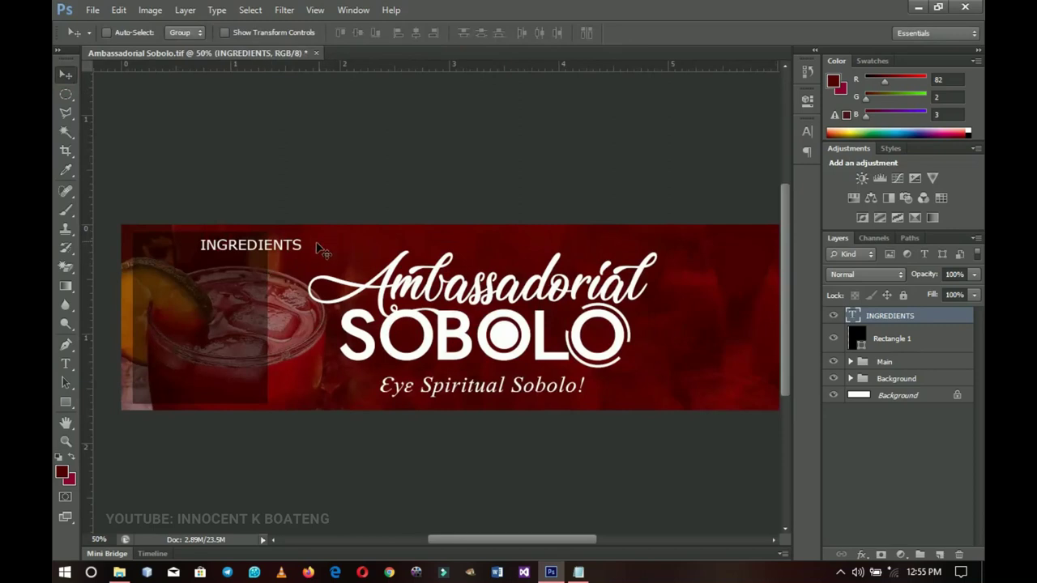
{"action": "left_click_drag", "start_coordinate": [311, 261], "coordinate": [257, 264]}
{"action": "key", "text": "Right"}
Step: Duplicate the INGREDIENTS heading just below the original and shift the copy left toward the panel's left edge
{"action": "left_click_drag", "start_coordinate": [243, 271], "coordinate": [196, 276]}
{"action": "key", "text": "Left"}
{"action": "key", "text": "Left"}
{"action": "key", "text": "Left"}
{"action": "key", "text": "Left"}
{"action": "key", "text": "Left"}
{"action": "key", "text": "Left"}
{"action": "key", "text": "Left"}
{"action": "key", "text": "Left"}
{"action": "key", "text": "Left"}
{"action": "key", "text": "Left"}
{"action": "key", "text": "Left"}
{"action": "key", "text": "Left"}
{"action": "key", "text": "Left"}
{"action": "key", "text": "Left"}
{"action": "key", "text": "Left"}
{"action": "key", "text": "Left"}
{"action": "key", "text": "Left"}
{"action": "key", "text": "Left"}
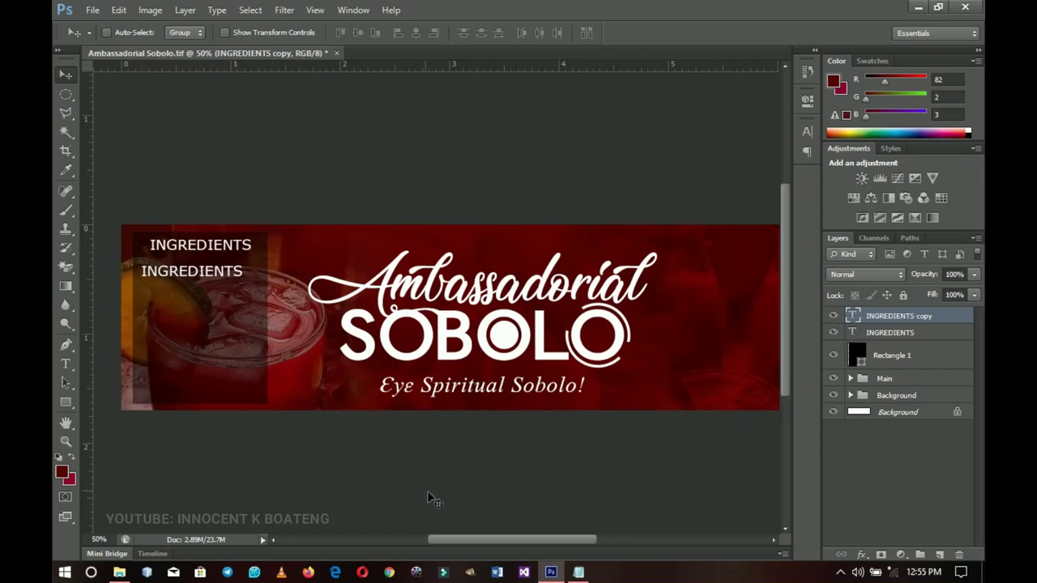
Step: Replace the duplicate's text with the Notepad list: Hibiscus Leaf, Pineapple, Flavour, Ginger, Local Spices, Sugar and Water, each on its own dashed line
{"action": "left_click", "coordinate": [578, 572]}
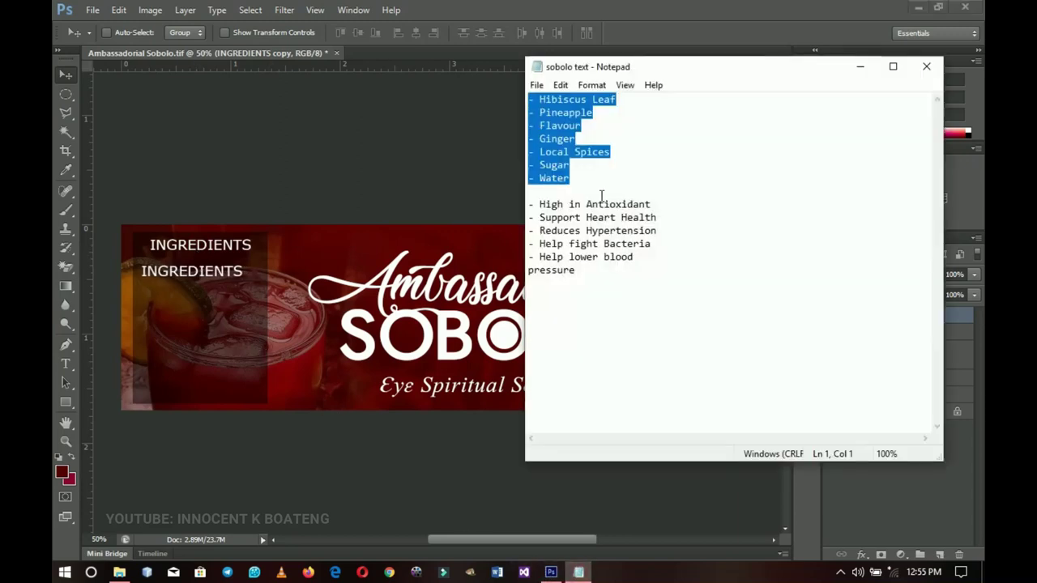
{"action": "left_click", "coordinate": [859, 67]}
{"action": "key", "text": "t"}
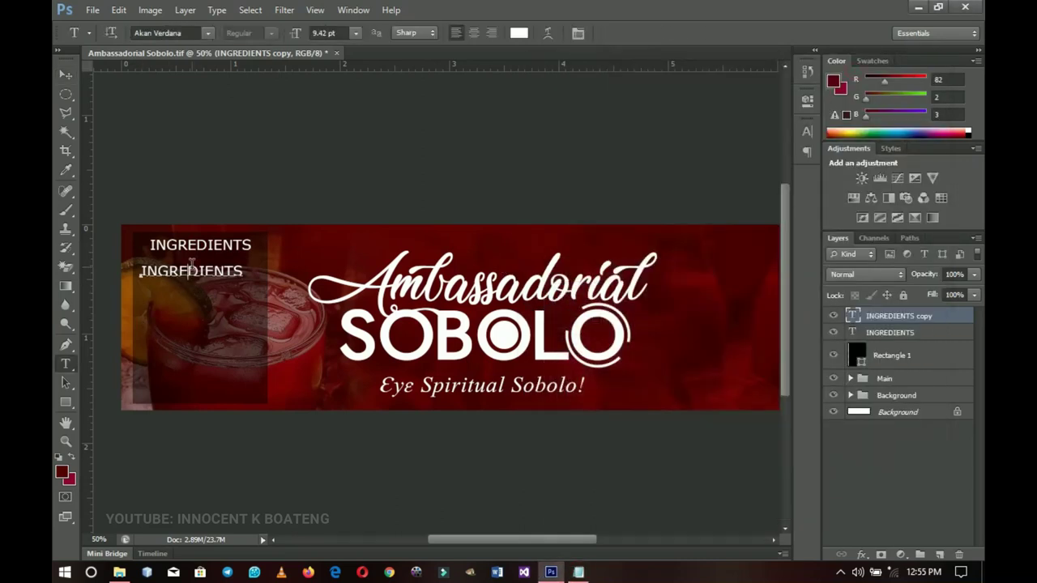
{"action": "double_click", "coordinate": [191, 269]}
{"action": "type", "text": "- Hibiscus Leaf - Pineapple - Flavour - Ginger - Local Spices - Sugar - Water"}
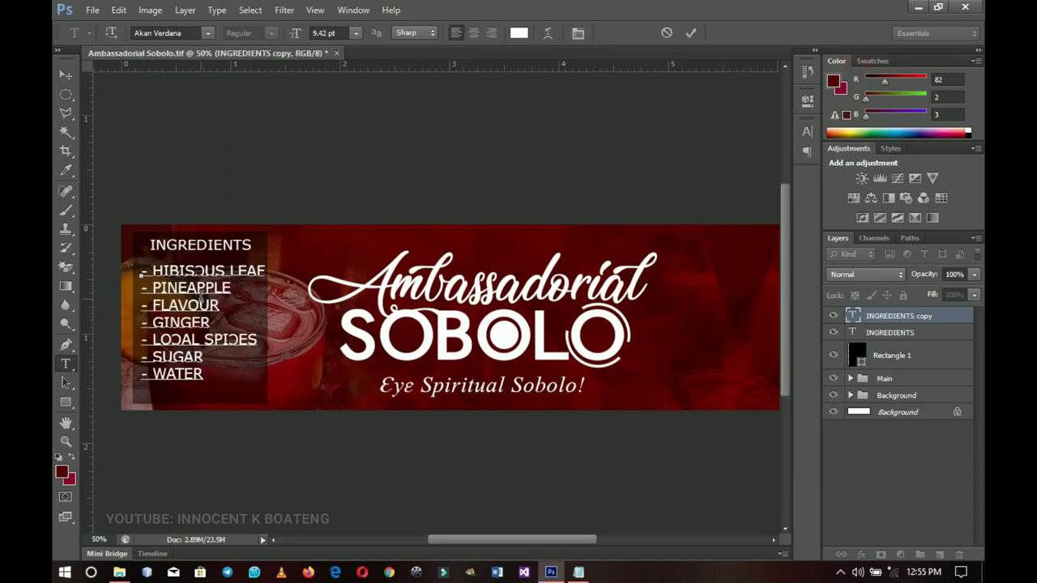
Step: Turn off All Caps for the whole ingredient list
{"action": "key", "text": "ctrl+a"}
{"action": "left_click", "coordinate": [578, 32]}
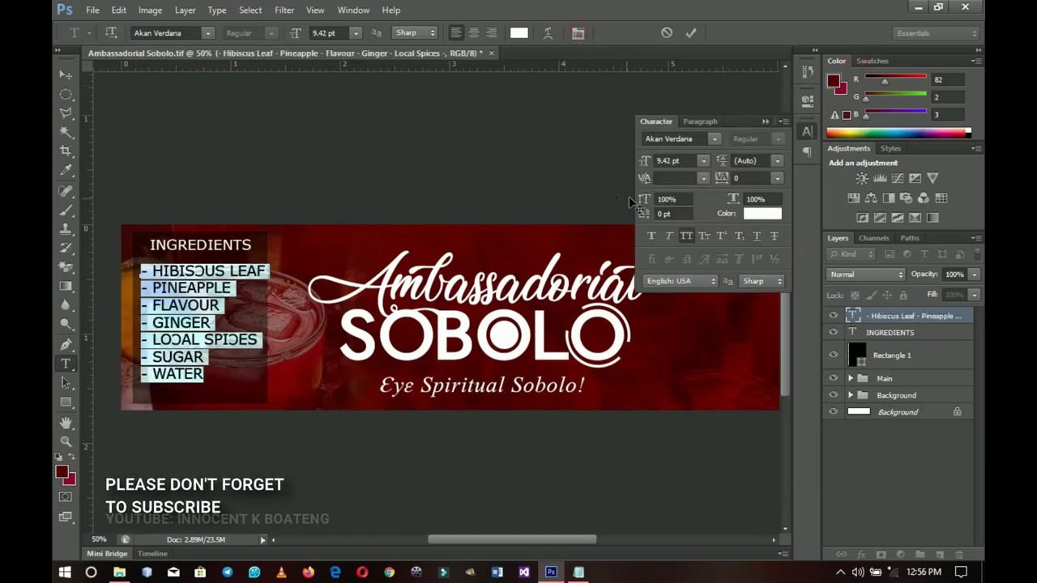
{"action": "left_click", "coordinate": [684, 237]}
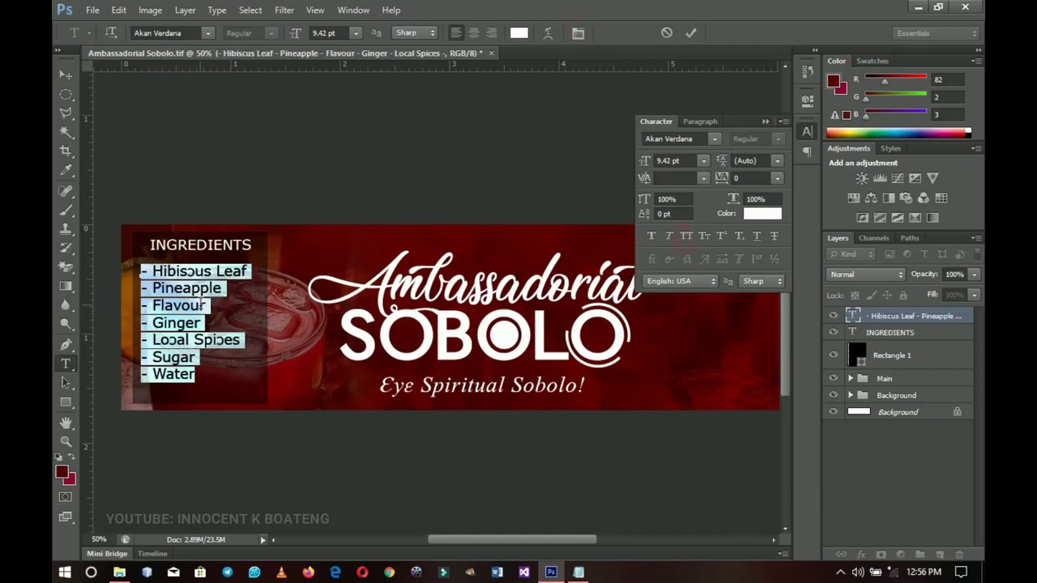
Step: Set the ingredient list's font to Alexis Bitmap and commit the text
{"action": "left_click", "coordinate": [175, 31]}
{"action": "left_click", "coordinate": [177, 32]}
{"action": "type", "text": "Alexis"}
{"action": "key", "text": "BackSpace"}
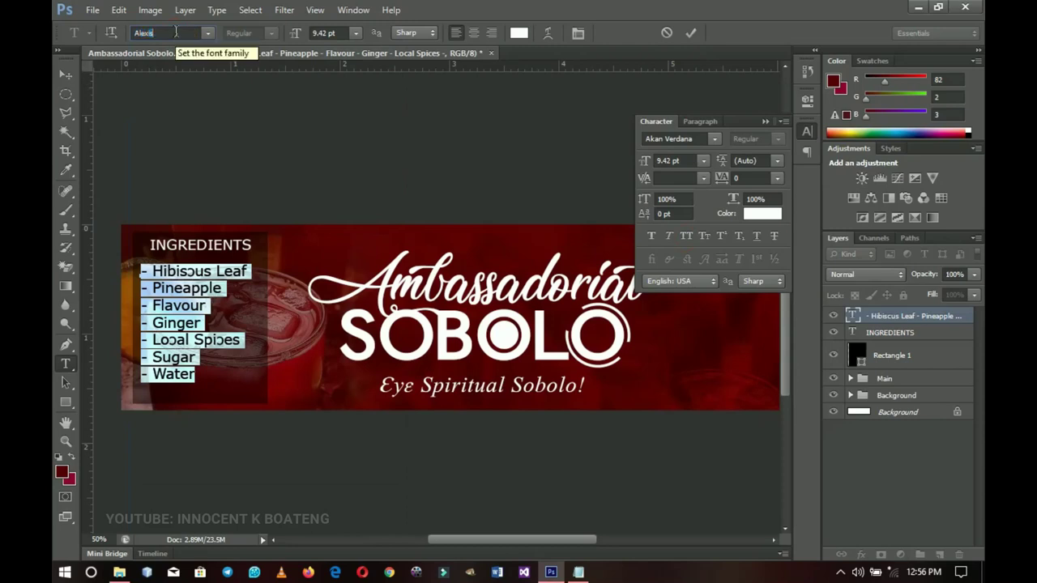
{"action": "key", "text": "Return"}
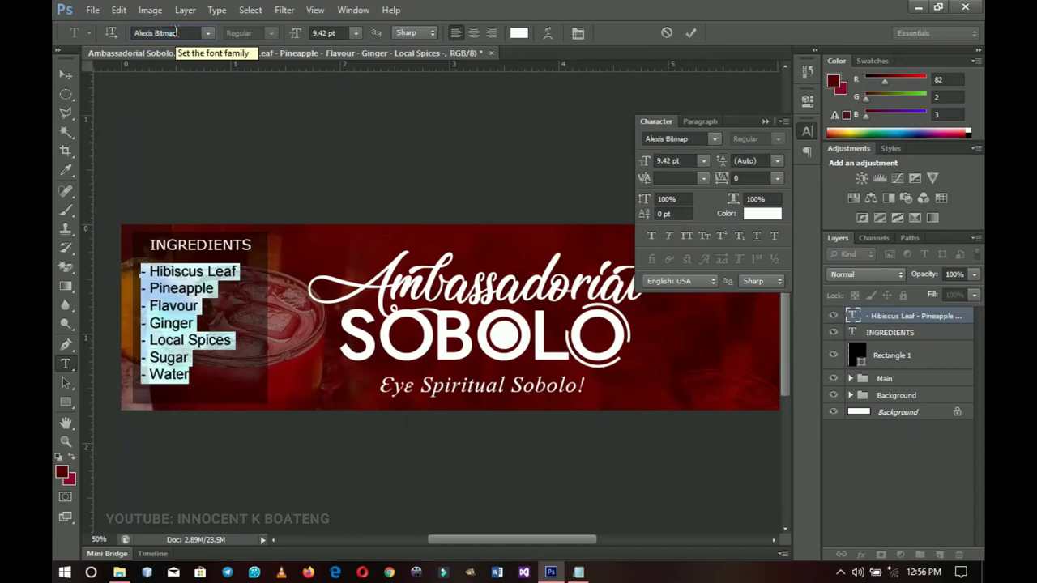
{"action": "left_click", "coordinate": [65, 75]}
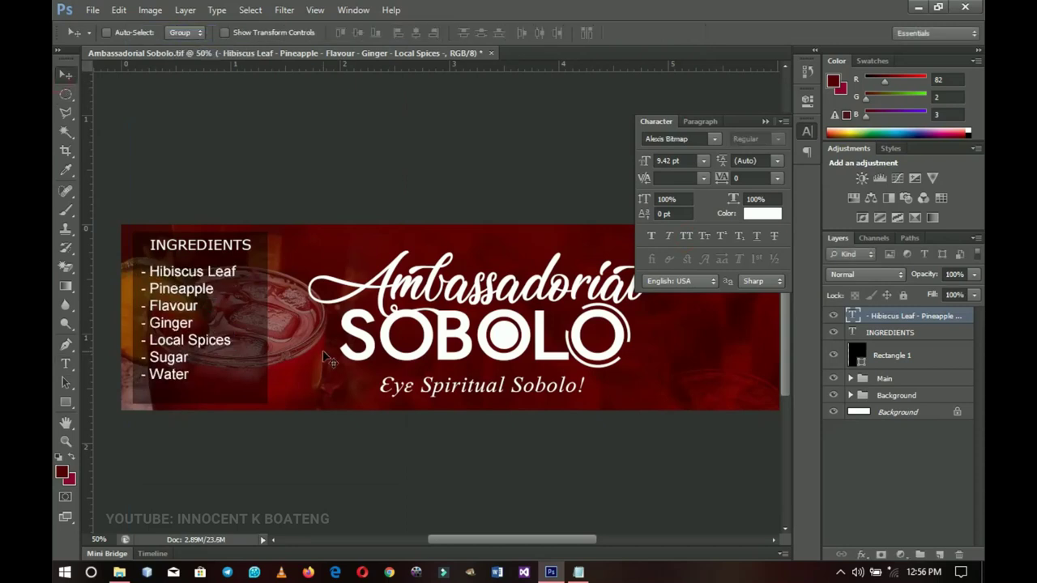
Step: Scale the ingredient list up to about 106% so it fills more of the translucent panel
{"action": "key", "text": "ctrl+t"}
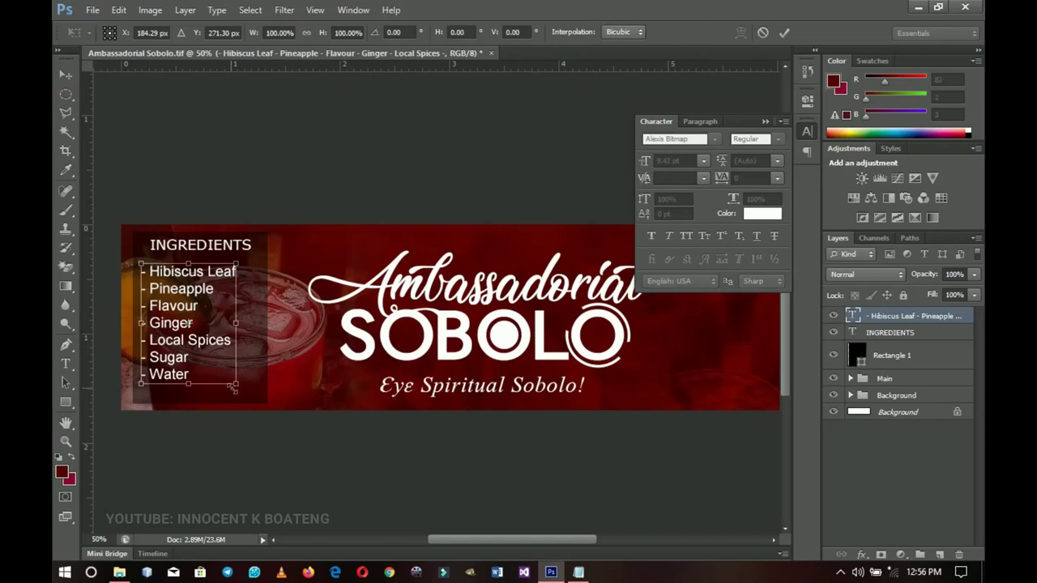
{"action": "left_click_drag", "start_coordinate": [237, 384], "coordinate": [241, 391]}
{"action": "key", "text": "Return"}
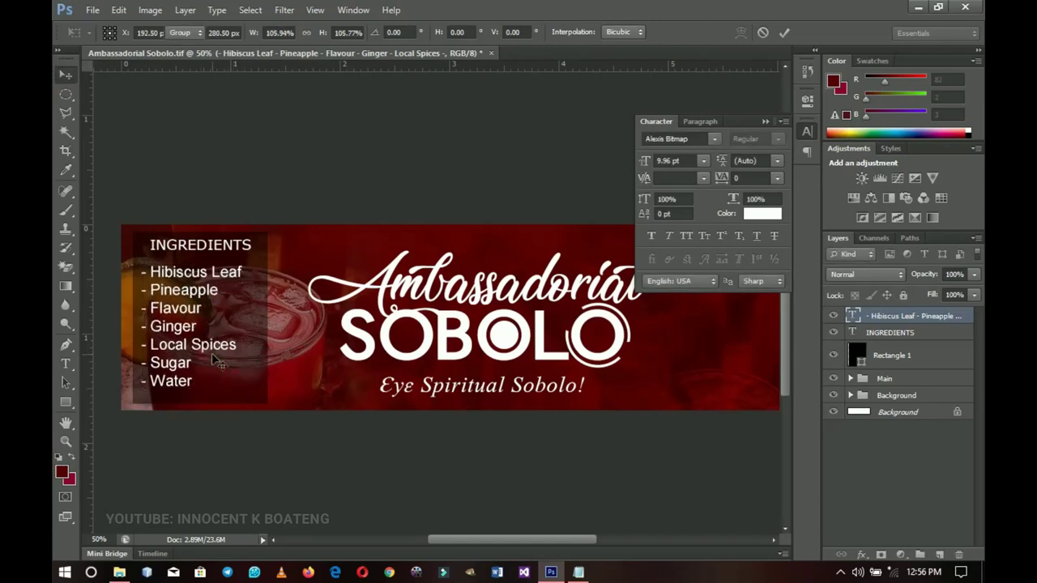
Step: Group the ingredient list, its heading and the translucent rectangle, and name the group Ingredients
{"action": "key", "text": "z"}
{"action": "scroll", "coordinate": [243, 341], "scroll_direction": "down", "scroll_amount": 3}
{"action": "scroll", "coordinate": [252, 334], "scroll_direction": "up", "scroll_amount": 2}
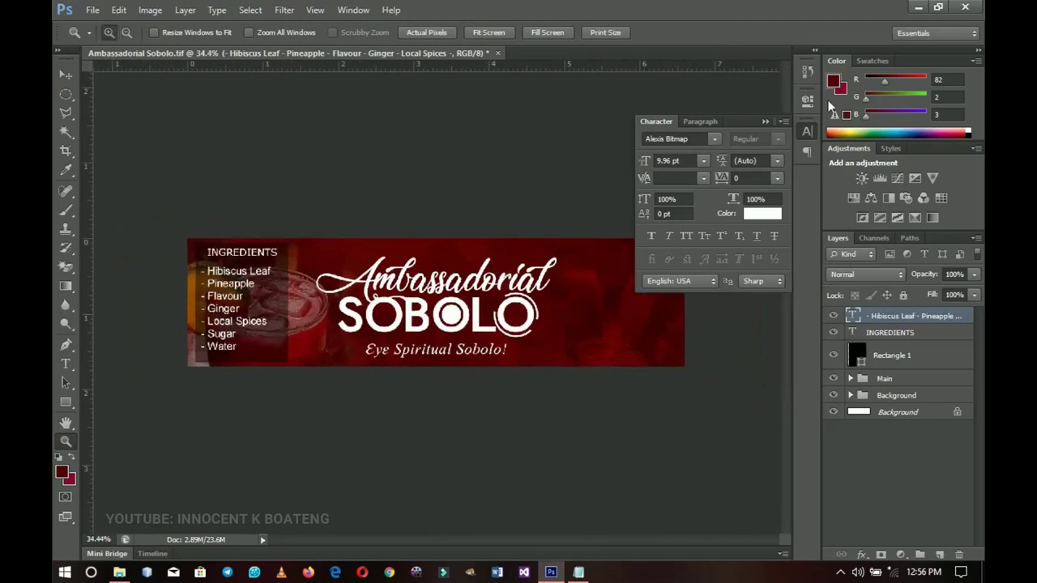
{"action": "key", "text": "v"}
{"action": "left_click", "coordinate": [891, 355], "text": "shift"}
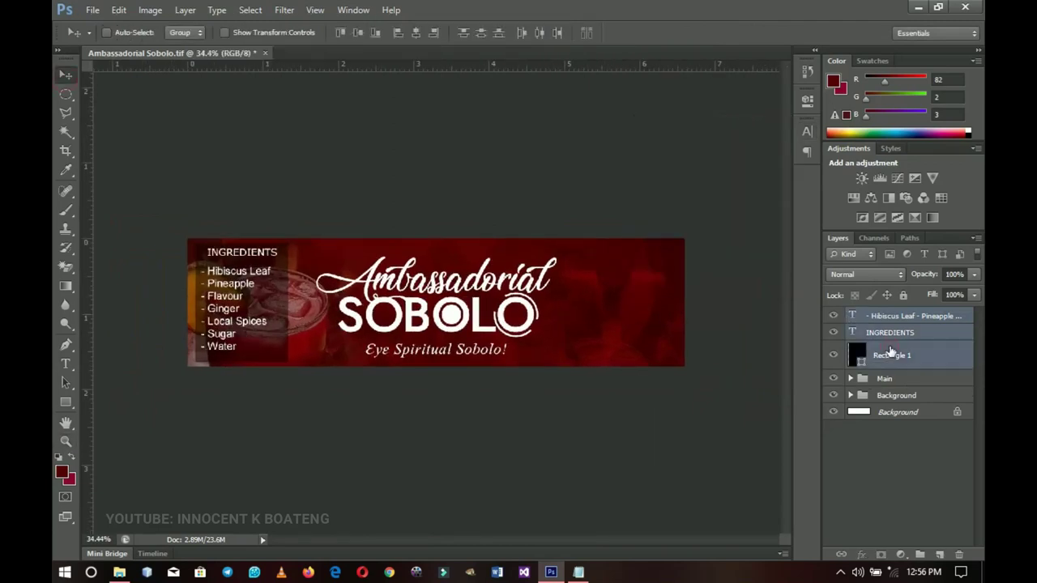
{"action": "key", "text": "ctrl+g"}
{"action": "double_click", "coordinate": [889, 316]}
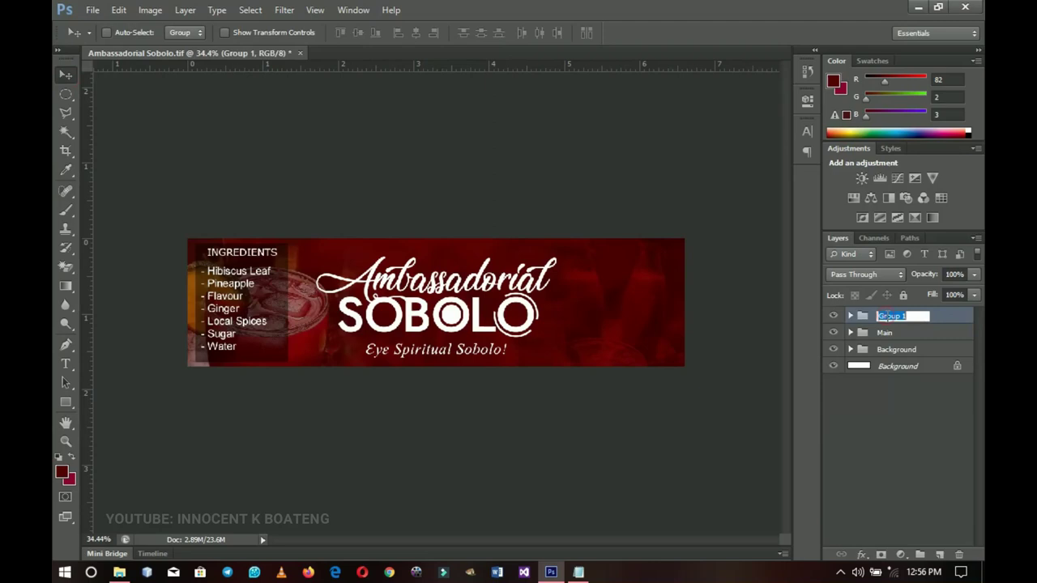
{"action": "type", "text": "Ingredients"}
{"action": "key", "text": "Return"}
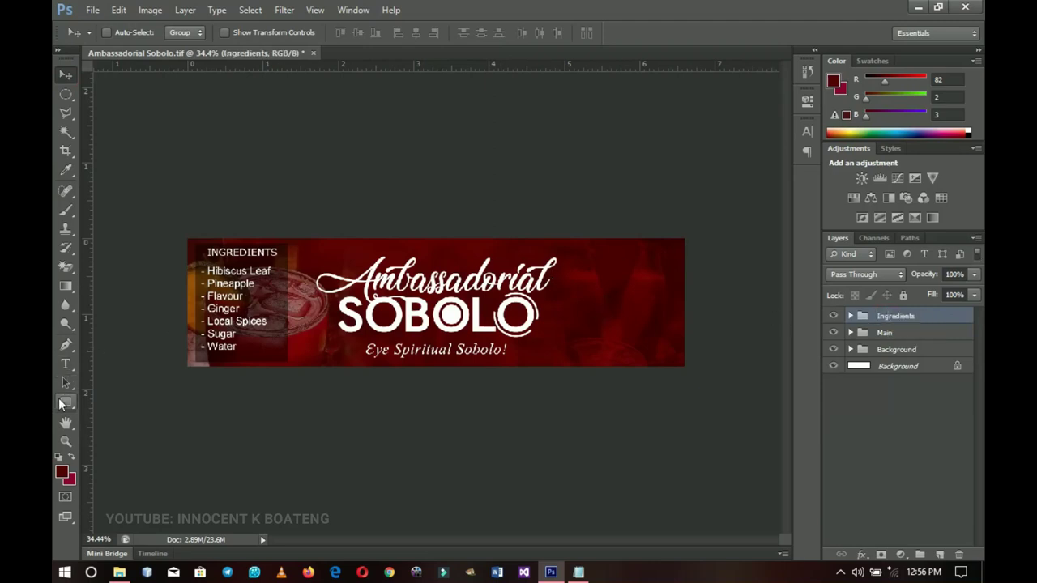
Step: Draw a rounded rectangle about 448 by 296 px with a 100 px radius beside the product name, opposite the ingredients panel
{"action": "left_click_drag", "start_coordinate": [66, 402], "coordinate": [128, 407]}
{"action": "left_click", "coordinate": [136, 415]}
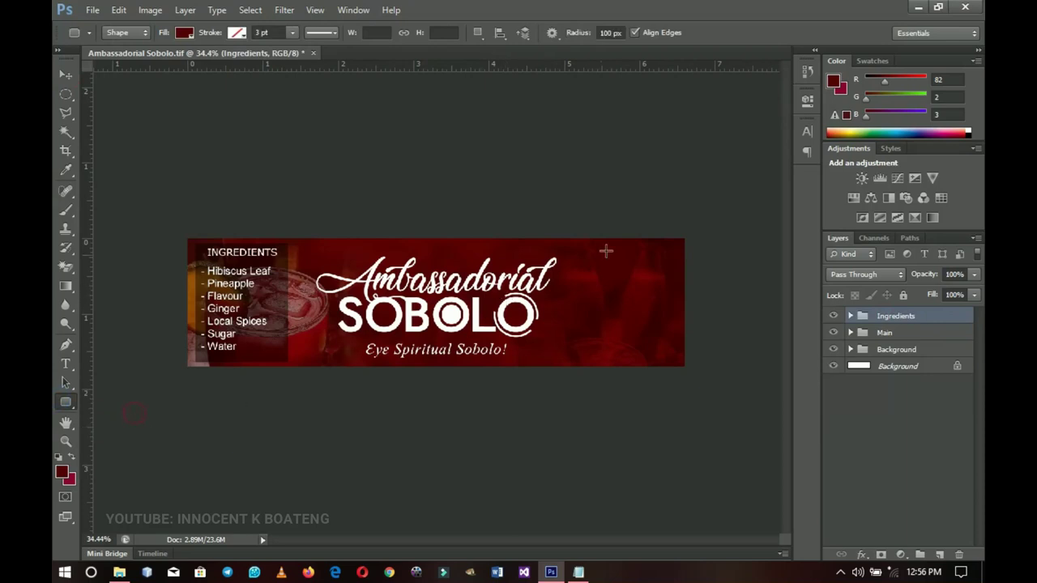
{"action": "left_click_drag", "start_coordinate": [565, 252], "coordinate": [675, 327]}
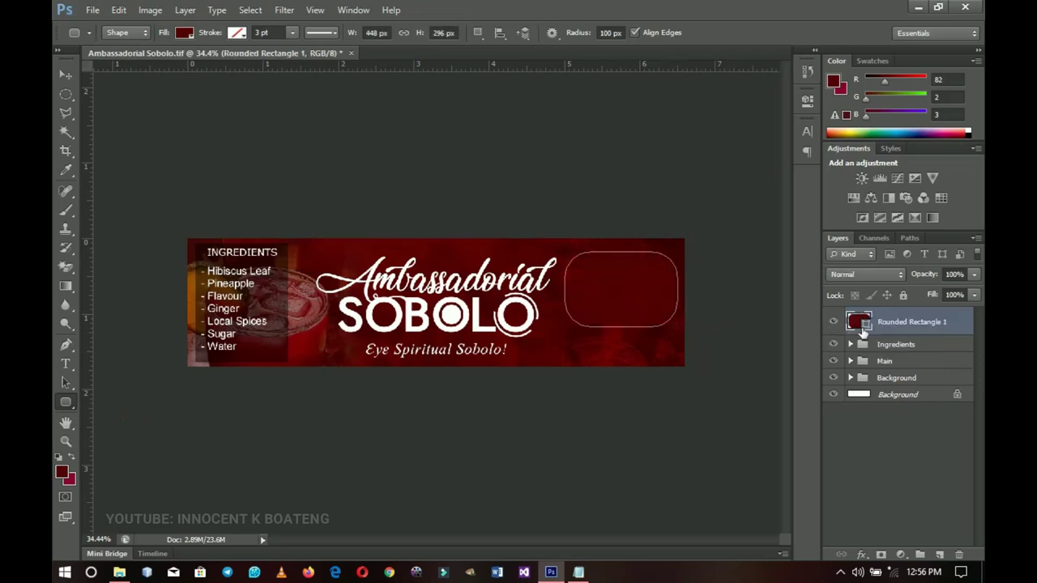
Step: Stretch the rounded rectangle's height to about 105% and adjust its position beside the product name
{"action": "key", "text": "v"}
{"action": "key", "text": "ctrl+t"}
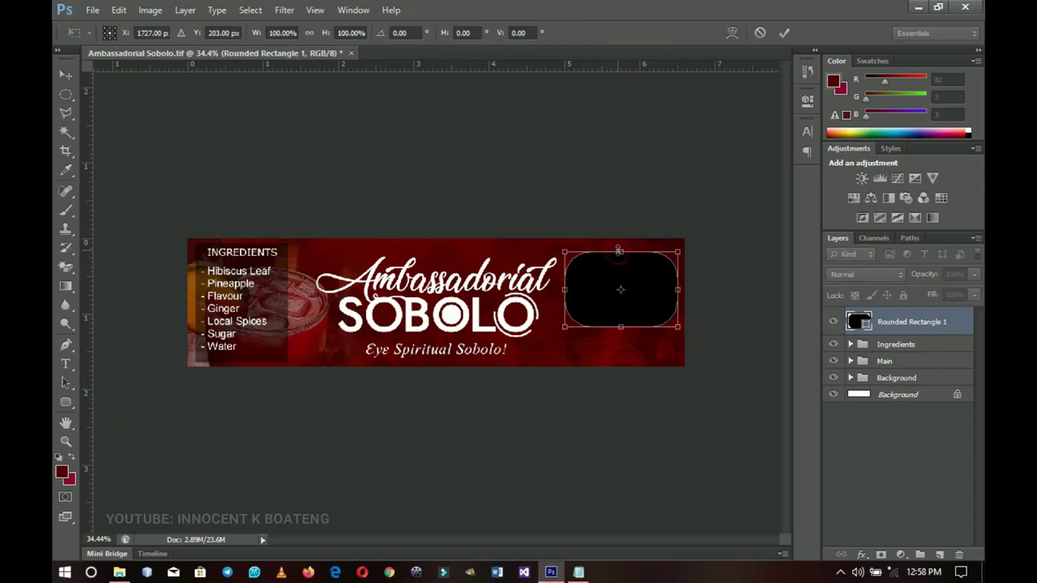
{"action": "left_click_drag", "start_coordinate": [619, 250], "coordinate": [601, 276]}
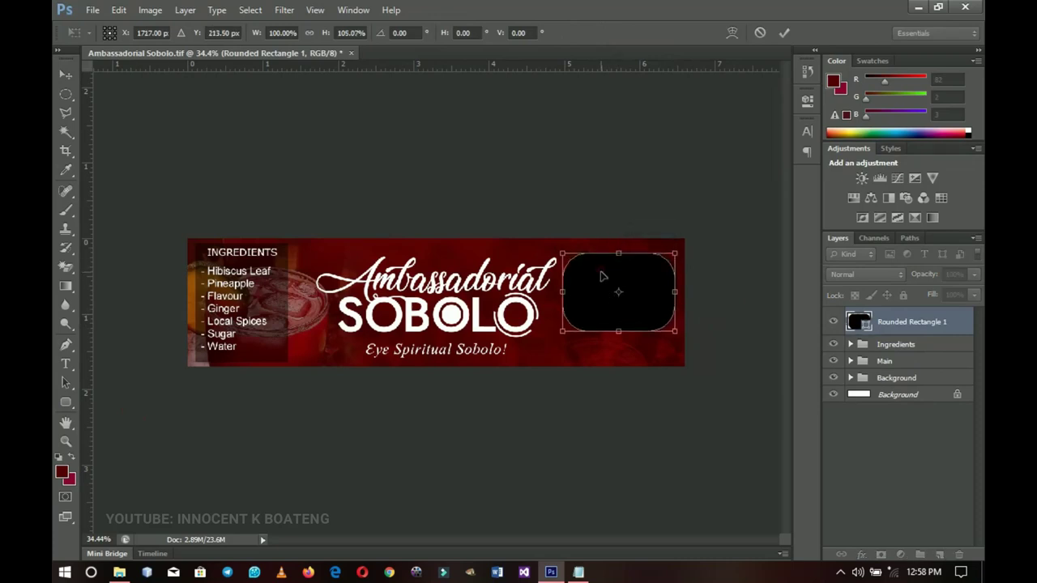
{"action": "key", "text": "Return"}
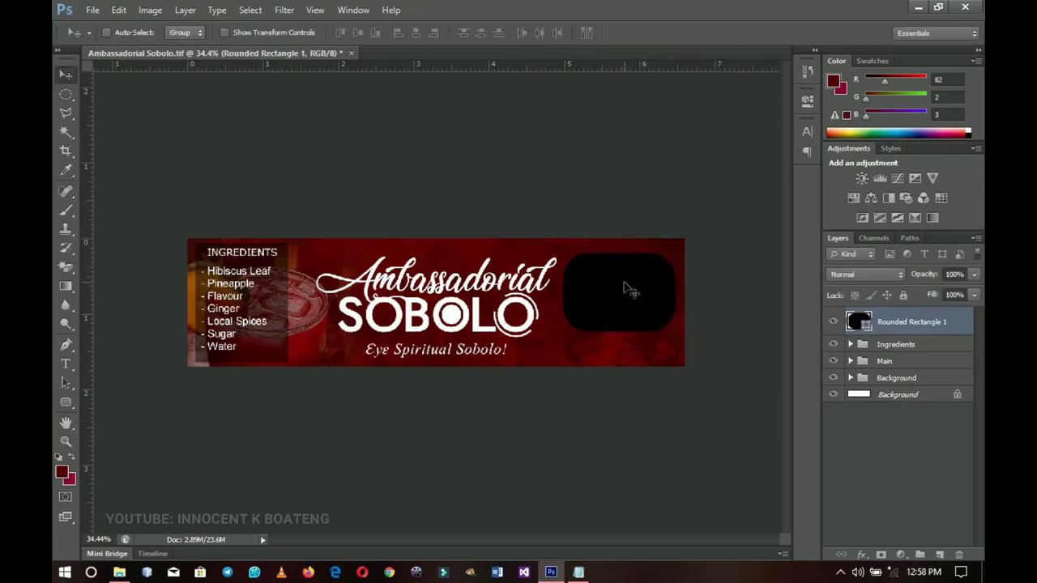
Step: Centre the Main group horizontally on the canvas and clear the selection
{"action": "left_click", "coordinate": [886, 361]}
{"action": "key", "text": "ctrl+a"}
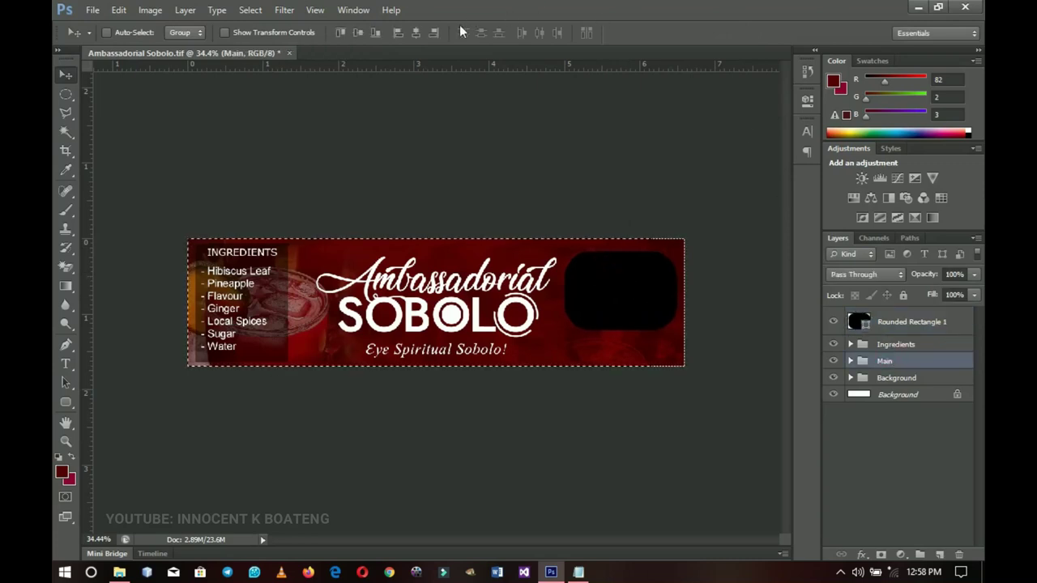
{"action": "left_click", "coordinate": [416, 32]}
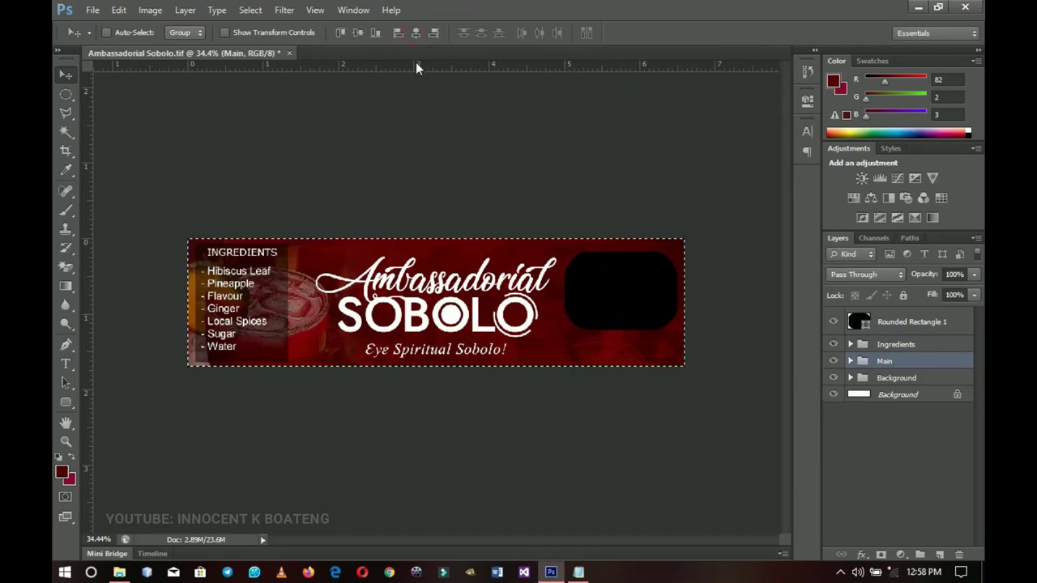
{"action": "key", "text": "ctrl+d"}
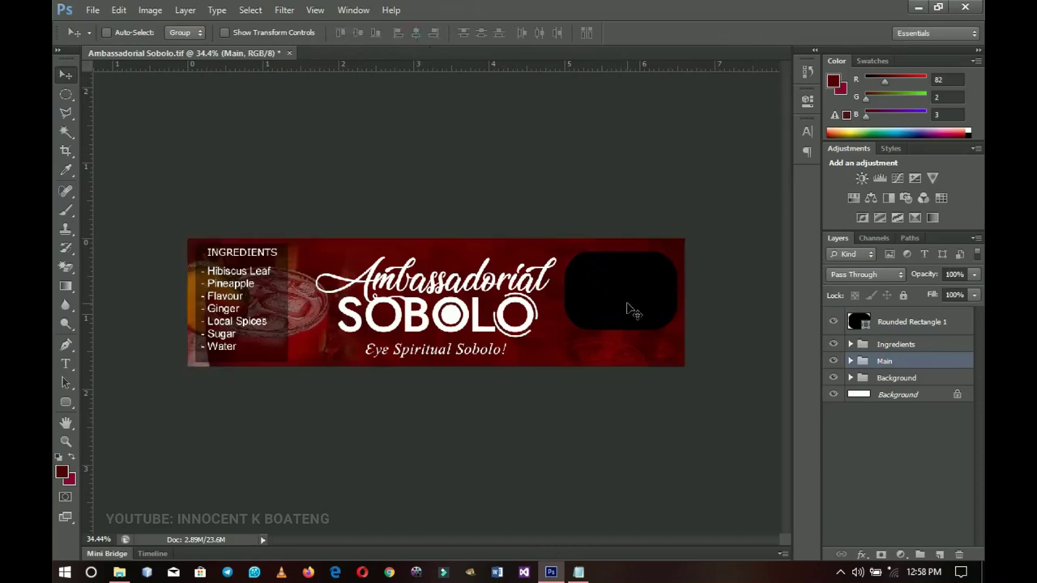
Step: Set the rounded rectangle's opacity to 44%
{"action": "left_click", "coordinate": [913, 324]}
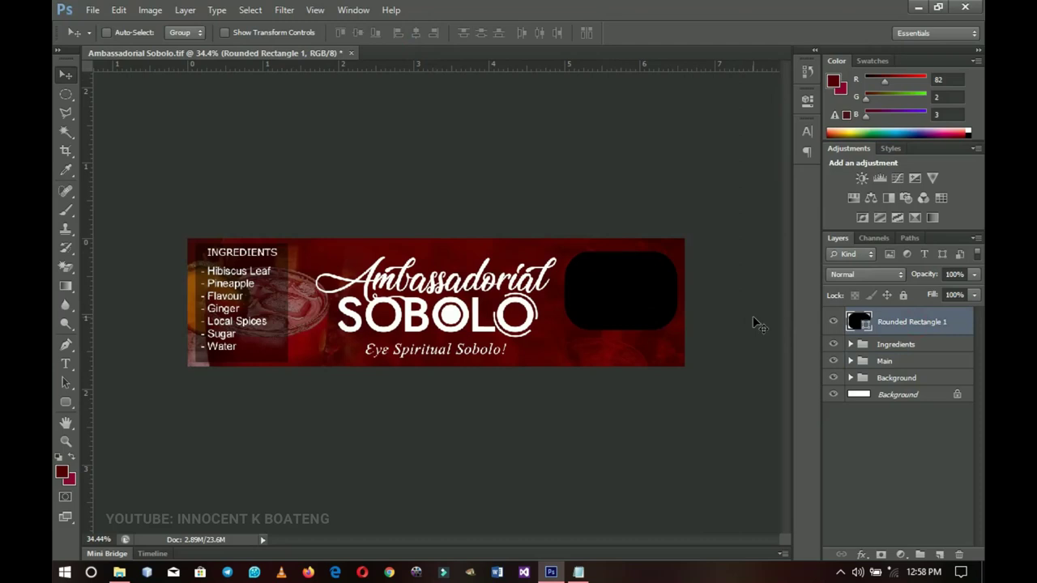
{"action": "key", "text": "4"}
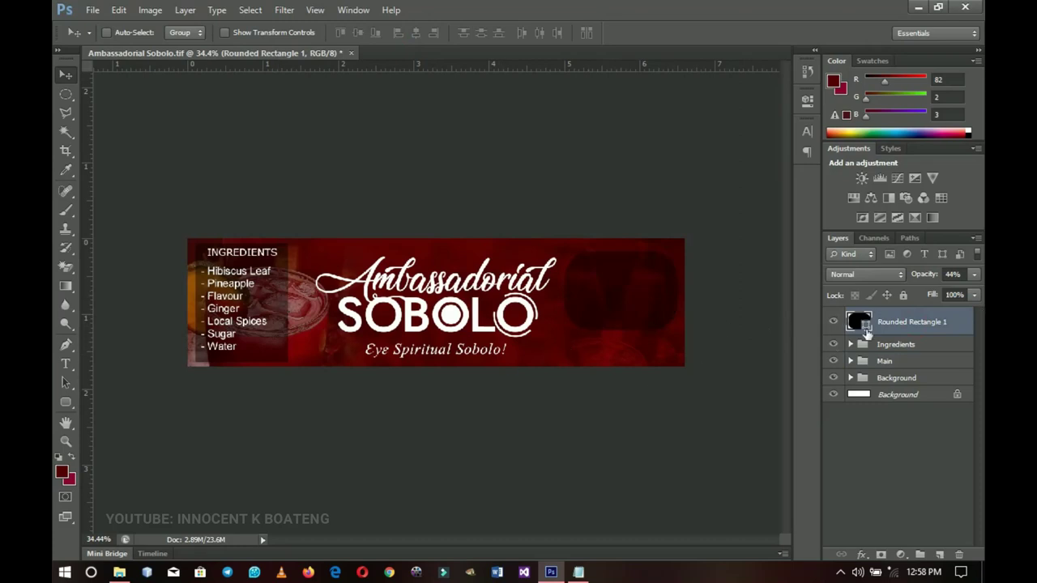
Step: Duplicate the INGREDIENTS heading, place the copy inside the top of the rounded panel and move its layer above all others
{"action": "right_click", "coordinate": [242, 254]}
{"action": "left_click", "coordinate": [293, 280]}
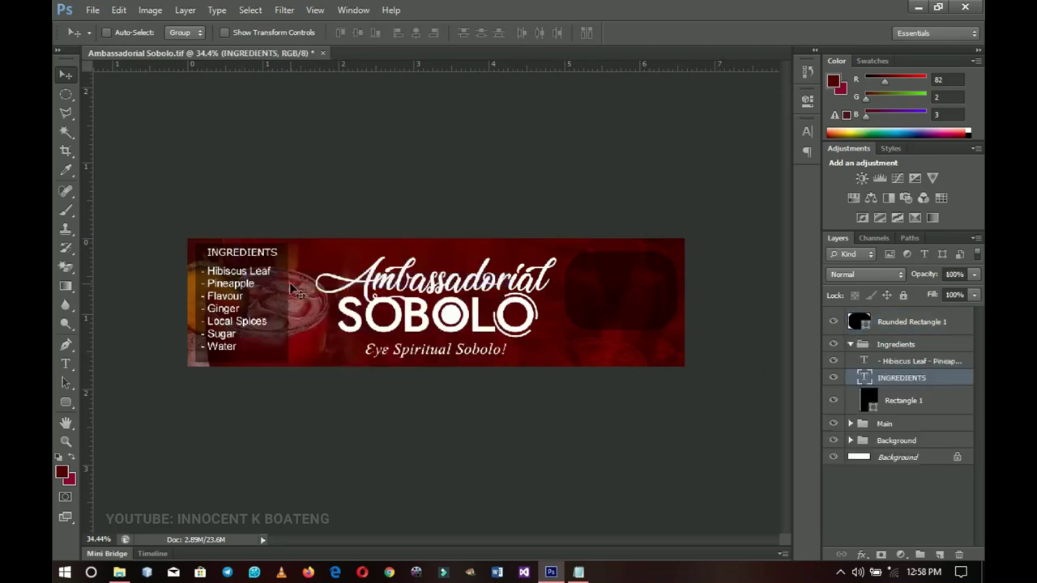
{"action": "key", "text": "ctrl+j"}
{"action": "left_click_drag", "start_coordinate": [253, 256], "coordinate": [631, 285]}
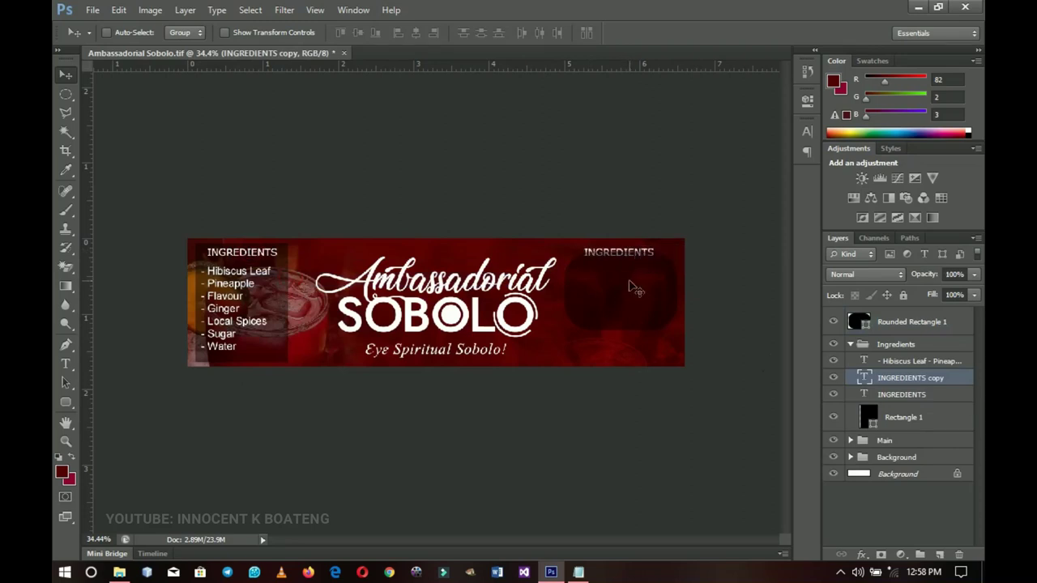
{"action": "left_click_drag", "start_coordinate": [934, 380], "coordinate": [925, 314]}
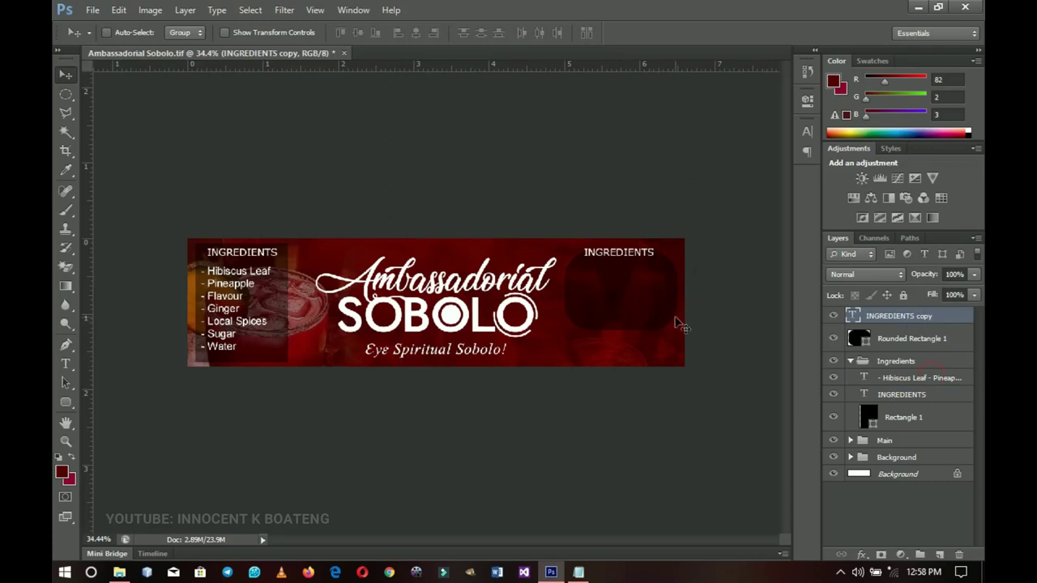
{"action": "key", "text": "shift+Down"}
{"action": "key", "text": "shift+Down"}
{"action": "key", "text": "shift+Down"}
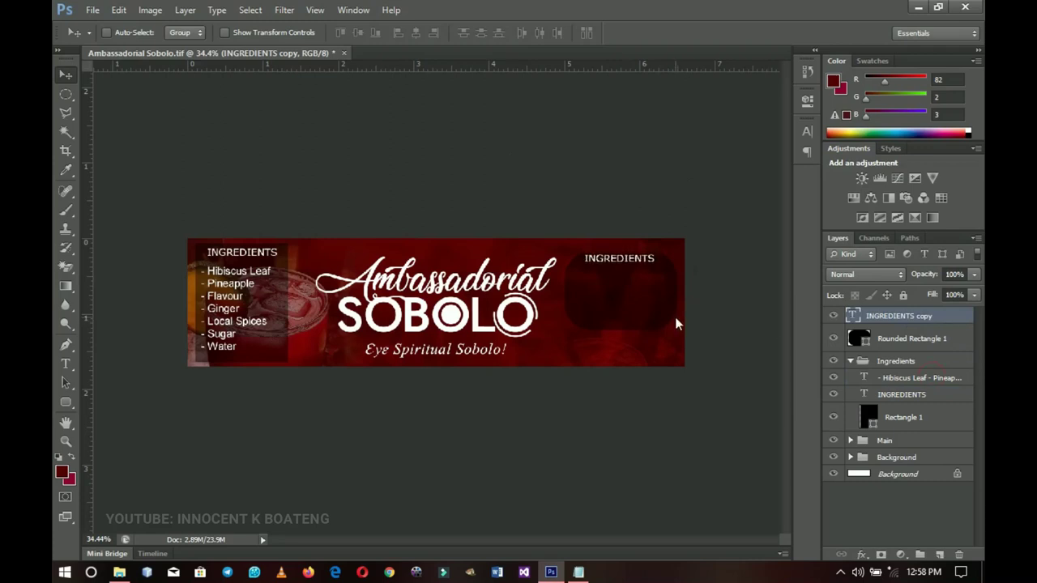
Step: Replace the duplicated heading's text with HEALTH BENEFITS and commit it
{"action": "key", "text": "t"}
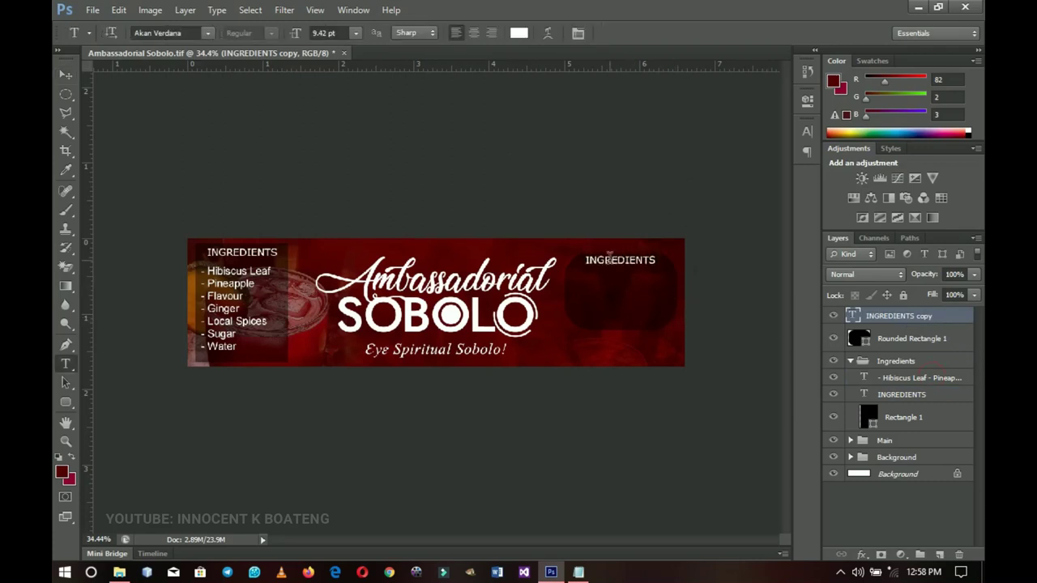
{"action": "double_click", "coordinate": [611, 262]}
{"action": "key", "text": "BackSpace"}
{"action": "type", "text": "HEALTH BENEFITS"}
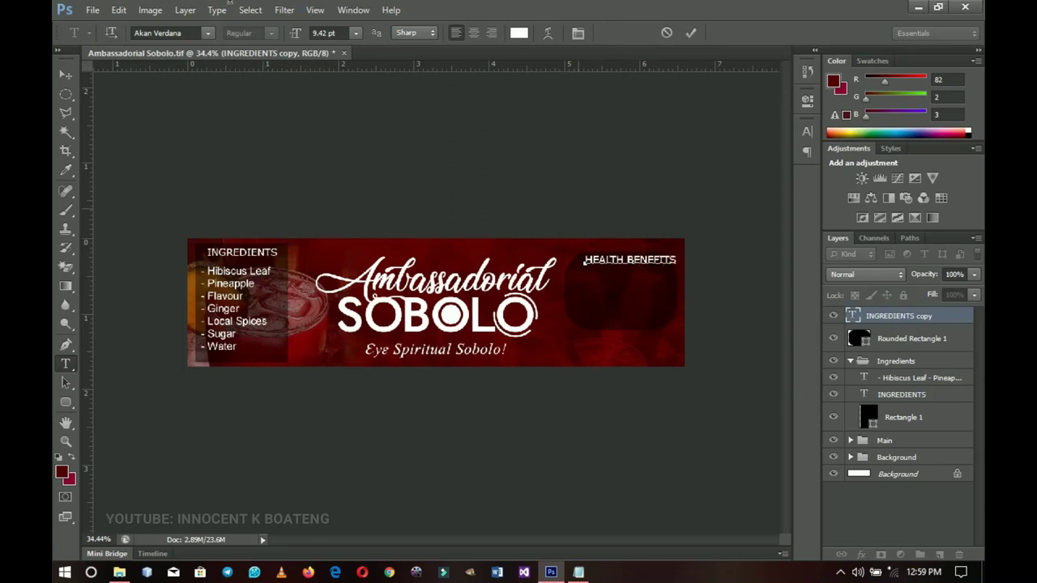
{"action": "left_click", "coordinate": [65, 74]}
Step: Centre the HEALTH BENEFITS heading near the top of the rounded panel
{"action": "left_click_drag", "start_coordinate": [663, 274], "coordinate": [648, 281]}
{"action": "key", "text": "Up"}
{"action": "key", "text": "Up"}
{"action": "key", "text": "Up"}
{"action": "key", "text": "Up"}
{"action": "key", "text": "Up"}
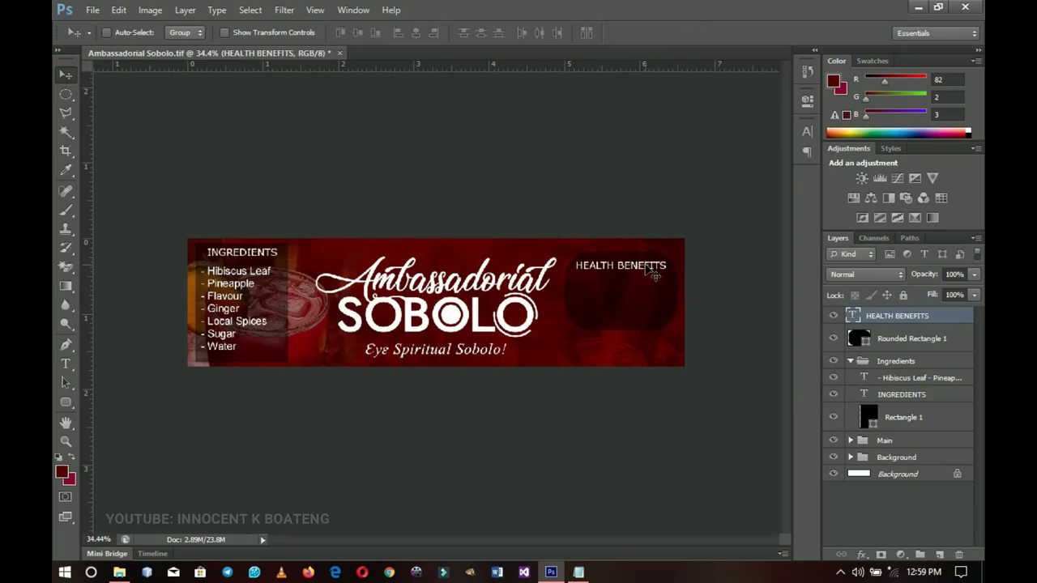
Step: Duplicate the ingredient list, place the copy just below the HEALTH BENEFITS heading and bring its layer to the front
{"action": "key", "text": "ctrl+plus"}
{"action": "key", "text": "alt+bracketleft"}
{"action": "key", "text": "alt+bracketleft"}
{"action": "key", "text": "alt+bracketleft"}
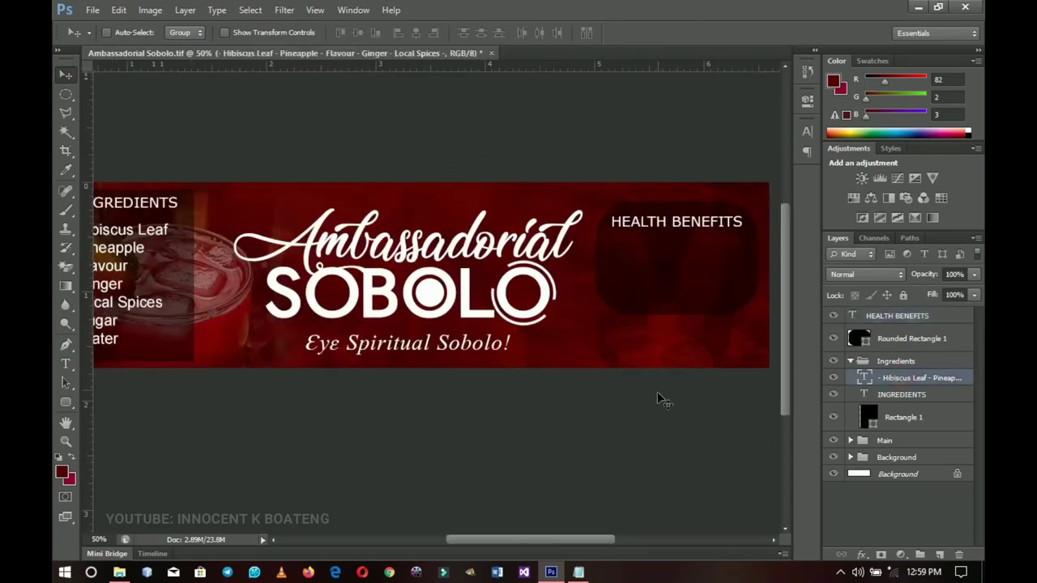
{"action": "key", "text": "ctrl+j"}
{"action": "mouse_move", "coordinate": [162, 289]}
{"action": "left_mouse_down"}
{"action": "mouse_move", "coordinate": [757, 280]}
{"action": "mouse_move", "coordinate": [673, 284]}
{"action": "mouse_move", "coordinate": [708, 287]}
{"action": "mouse_move", "coordinate": [500, 330]}
{"action": "left_mouse_up"}
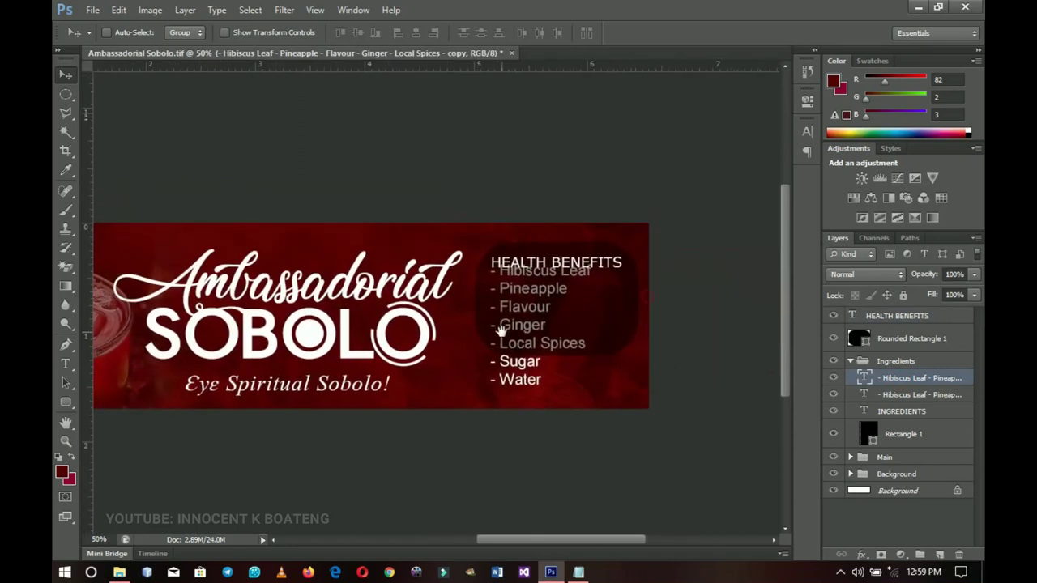
{"action": "key", "text": "ctrl+shift+bracketright"}
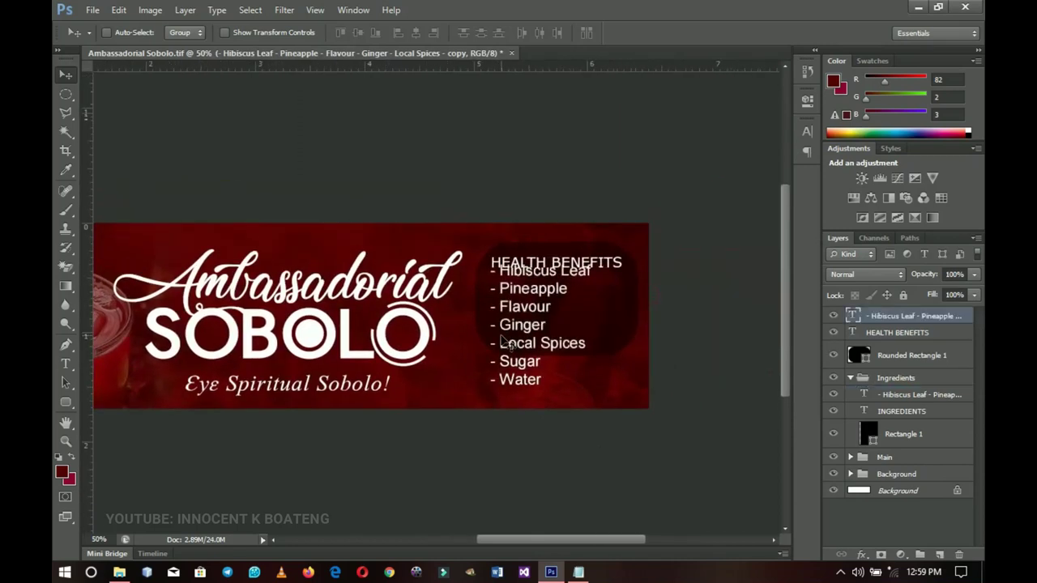
{"action": "mouse_move", "coordinate": [532, 289]}
{"action": "left_mouse_down"}
{"action": "mouse_move", "coordinate": [531, 313]}
{"action": "mouse_move", "coordinate": [532, 301]}
{"action": "left_mouse_up"}
Step: Replace the duplicated list's text with the Notepad health benefits, from High in Antioxidant to Help lower blood pressure, and commit it
{"action": "left_click", "coordinate": [579, 572]}
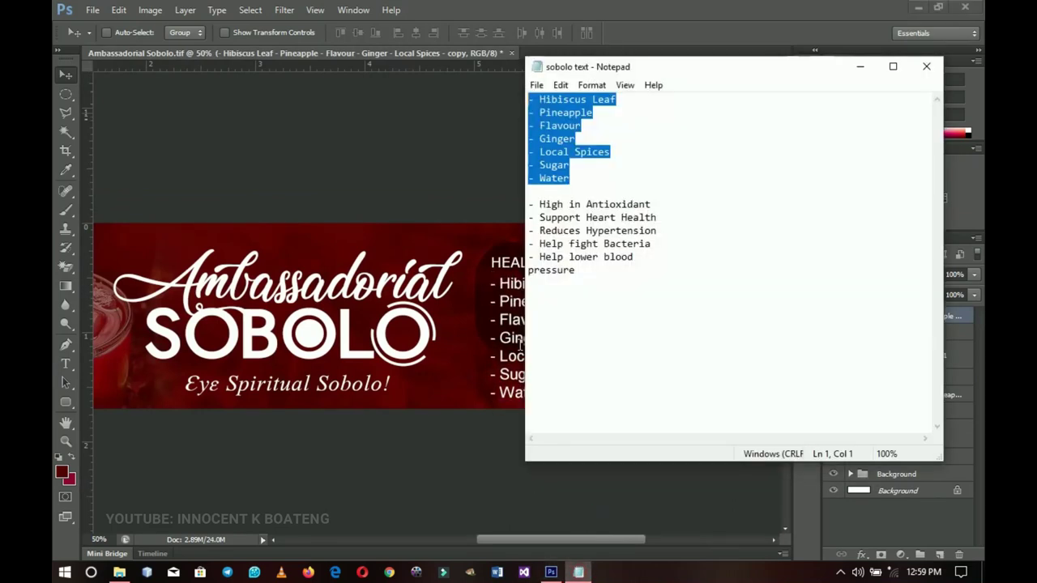
{"action": "left_click_drag", "start_coordinate": [600, 268], "coordinate": [518, 204]}
{"action": "key", "text": "ctrl+c"}
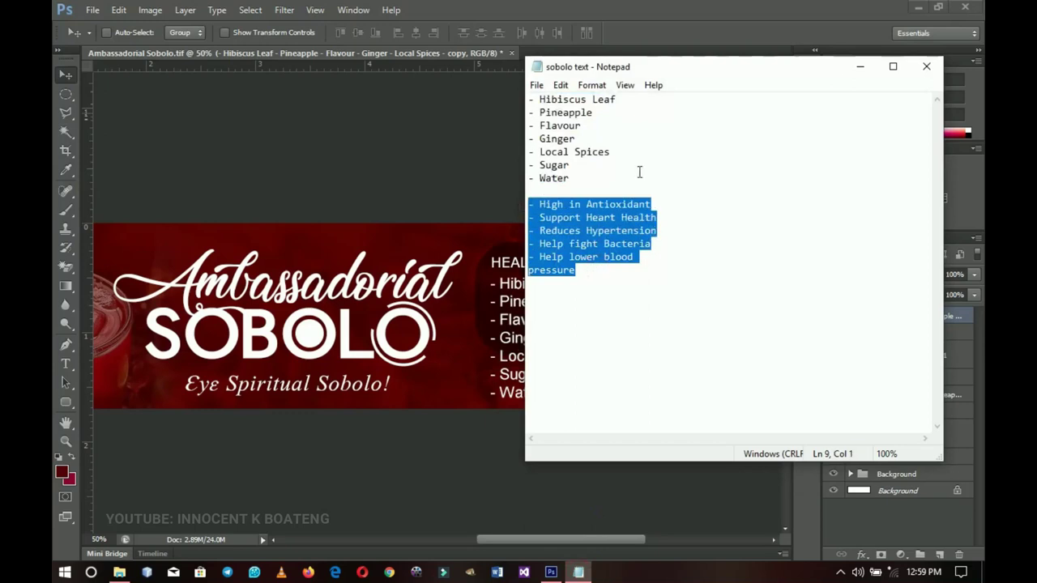
{"action": "left_click", "coordinate": [860, 67]}
{"action": "key", "text": "t"}
{"action": "left_click", "coordinate": [539, 285]}
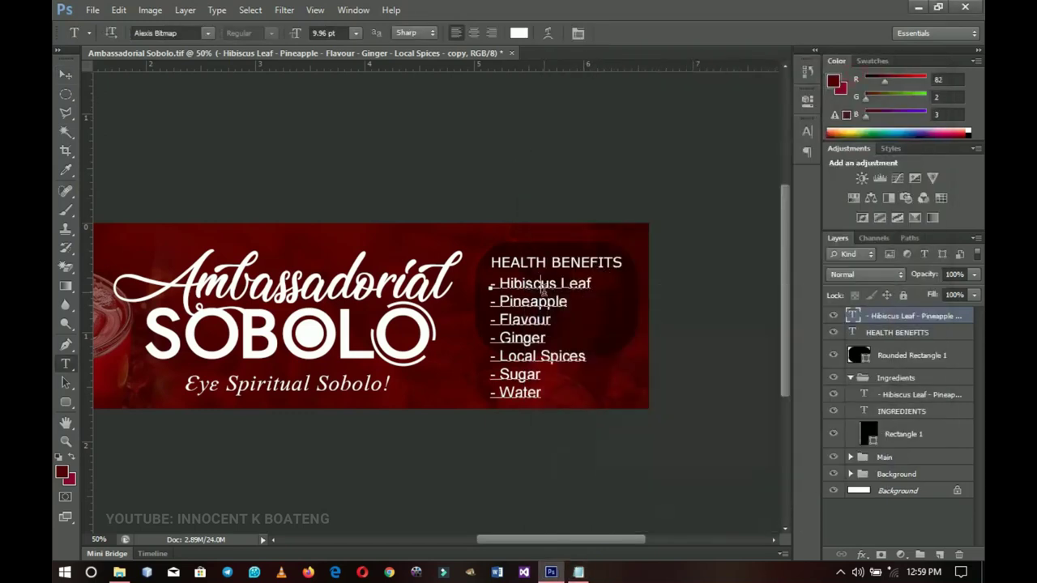
{"action": "key", "text": "ctrl+a"}
{"action": "key", "text": "ctrl+v"}
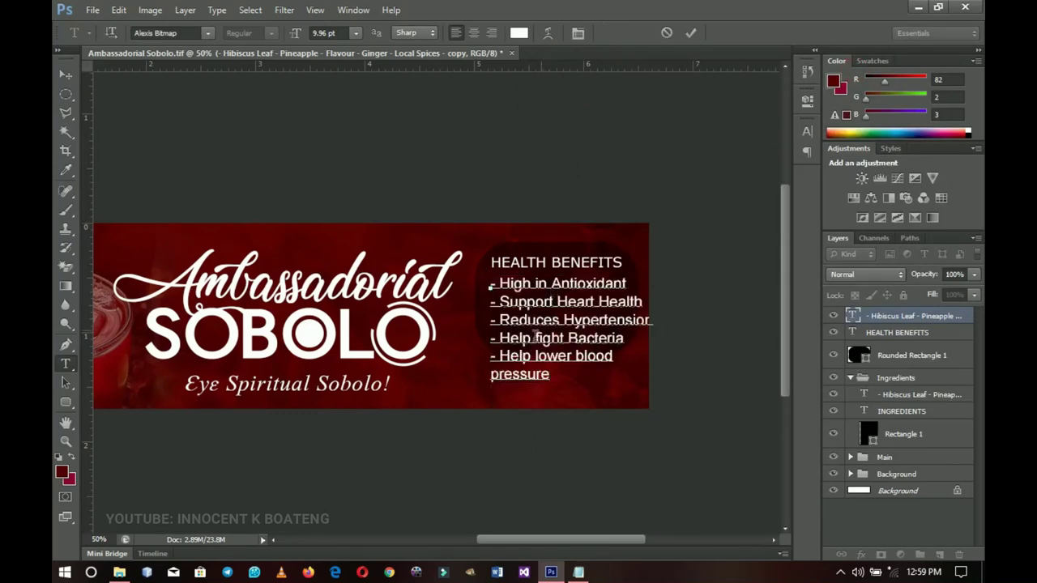
{"action": "left_click", "coordinate": [65, 75]}
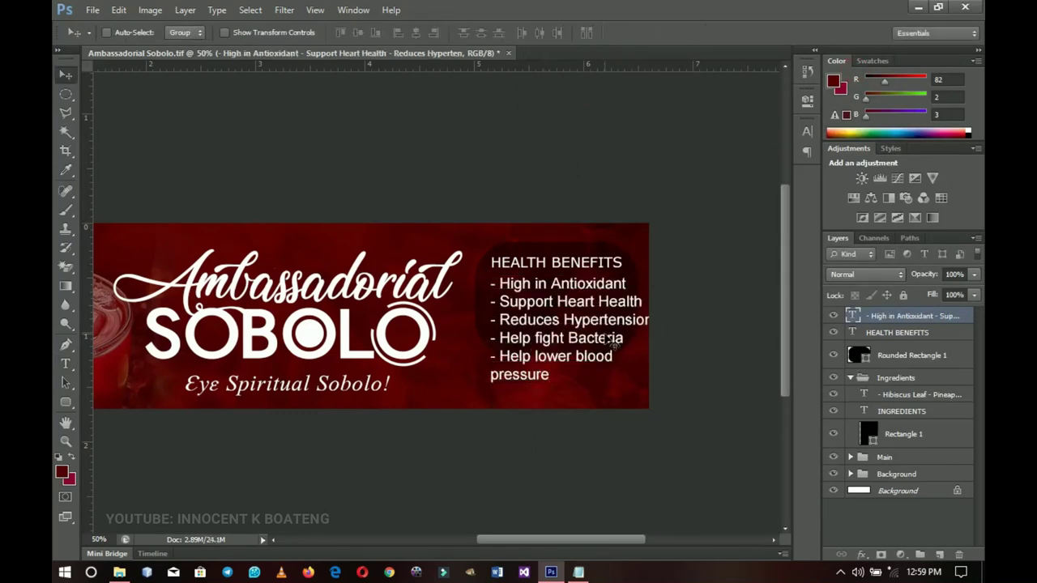
Step: Scale the health benefits list down so it fits inside the rounded panel below its heading
{"action": "key", "text": "ctrl+t"}
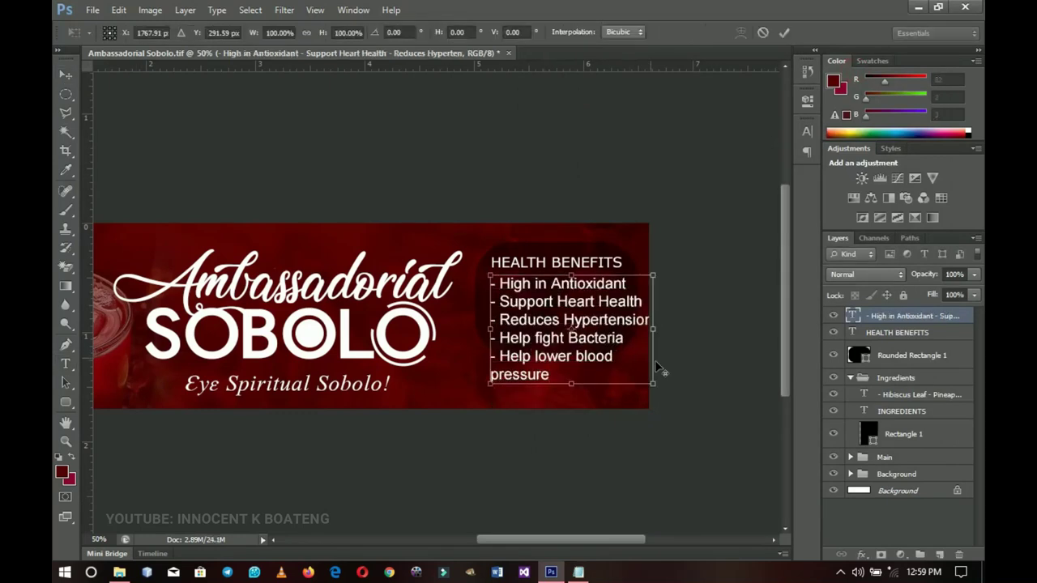
{"action": "left_click_drag", "start_coordinate": [655, 383], "coordinate": [610, 337]}
{"action": "key", "text": "Return"}
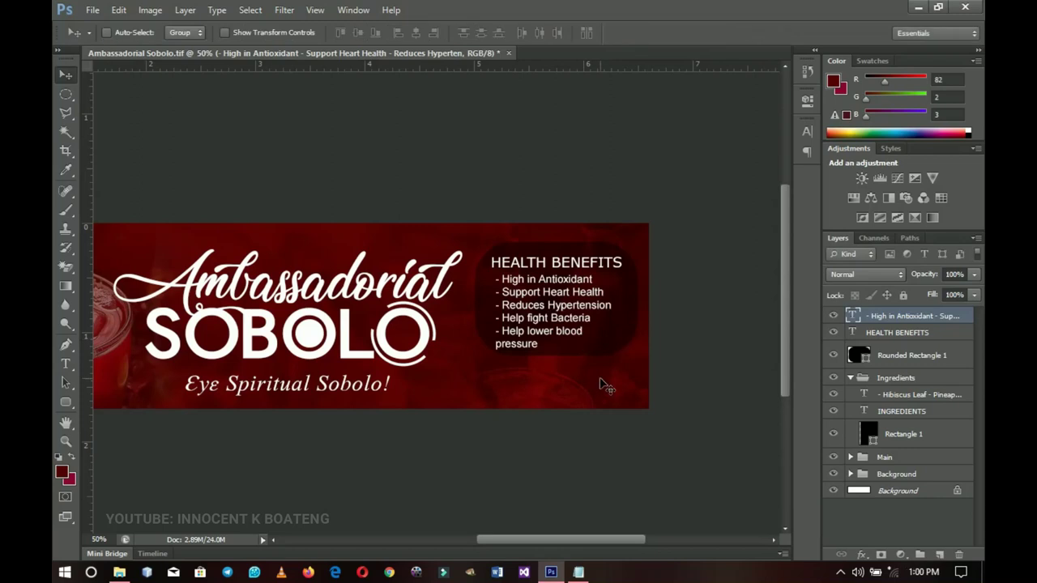
Step: Stretch the rounded panel's height to about 103% so it encloses the whole health benefits list
{"action": "right_click", "coordinate": [597, 351]}
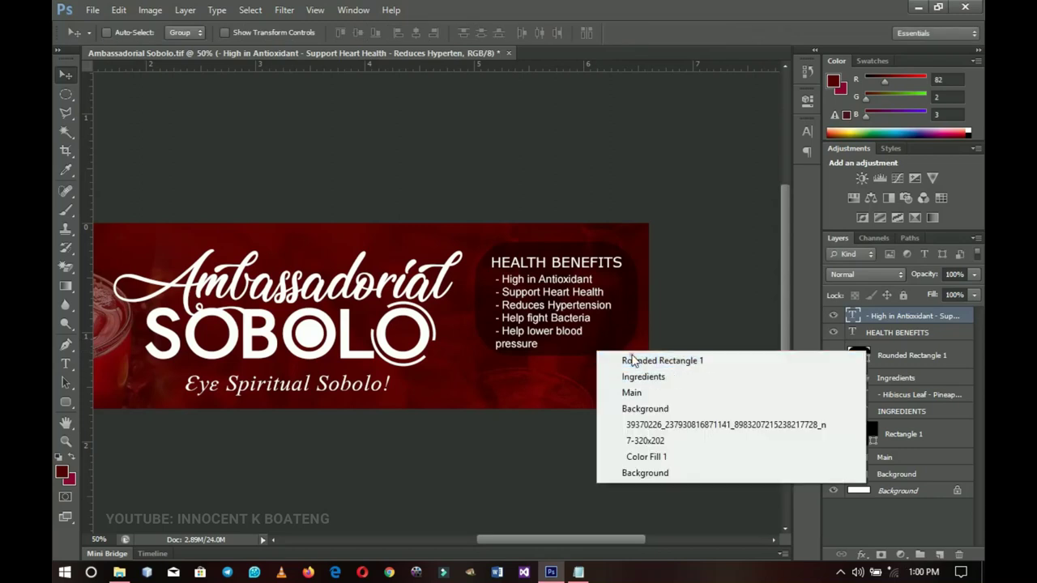
{"action": "left_click", "coordinate": [626, 363]}
{"action": "key", "text": "ctrl+t"}
{"action": "left_click_drag", "start_coordinate": [557, 363], "coordinate": [555, 360]}
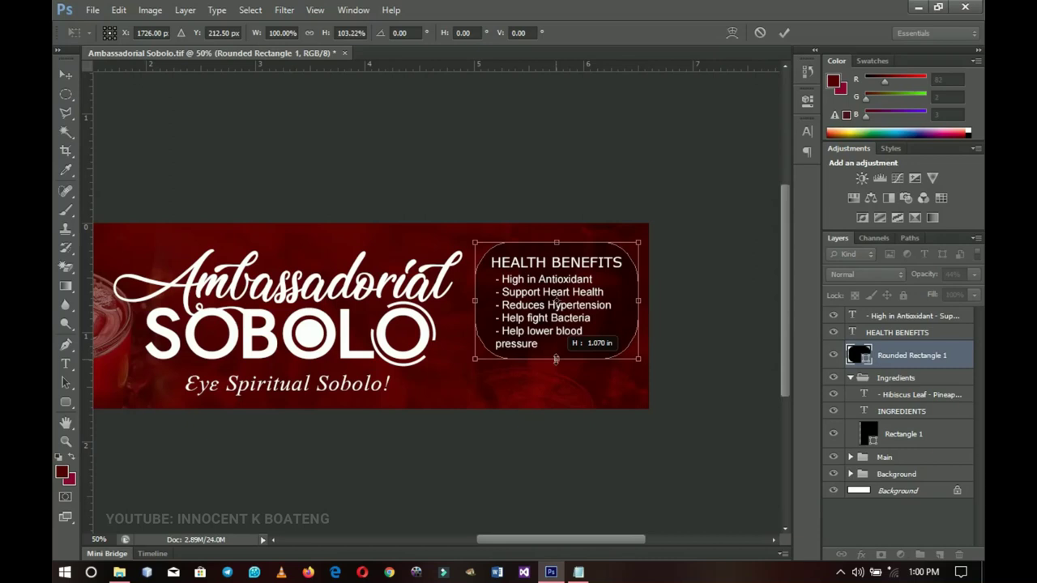
{"action": "key", "text": "Return"}
{"action": "key", "text": "ctrl+0"}
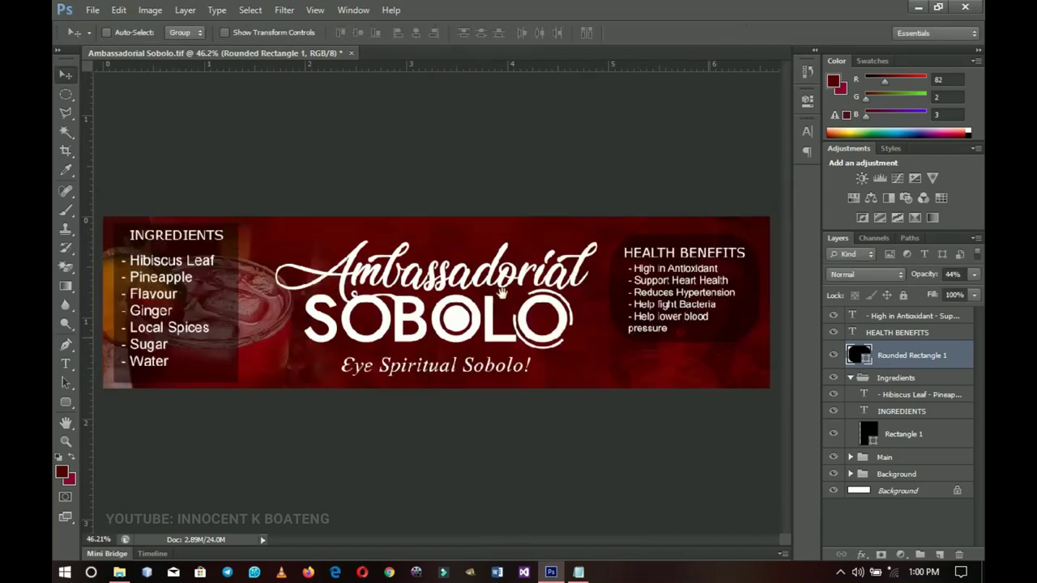
{"action": "left_click", "coordinate": [693, 339]}
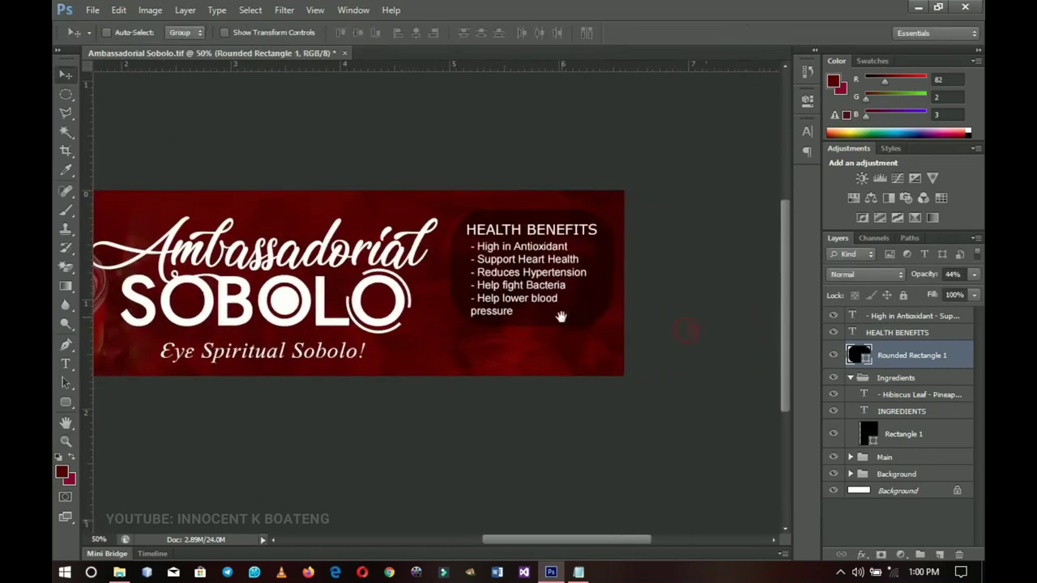
Step: Group the health benefits text, heading and rounded panel layers as "Health Benefits" and collapse the Ingredients group
{"action": "left_click", "coordinate": [897, 319], "text": "shift"}
{"action": "key", "text": "ctrl+g"}
{"action": "double_click", "coordinate": [891, 316]}
{"action": "type", "text": "HEalth"}
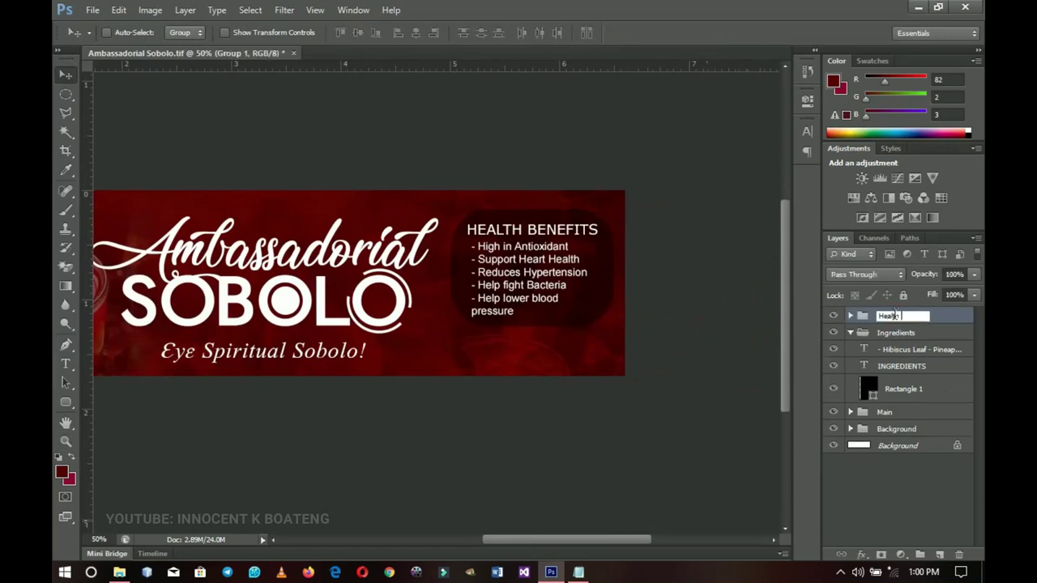
{"action": "type", "text": " Benefits"}
{"action": "key", "text": "Return"}
{"action": "left_click", "coordinate": [850, 332]}
Step: Add the text "LOCATION: UEW - K" below the health benefits panel and commit it
{"action": "left_click_drag", "start_coordinate": [598, 361], "coordinate": [608, 302]}
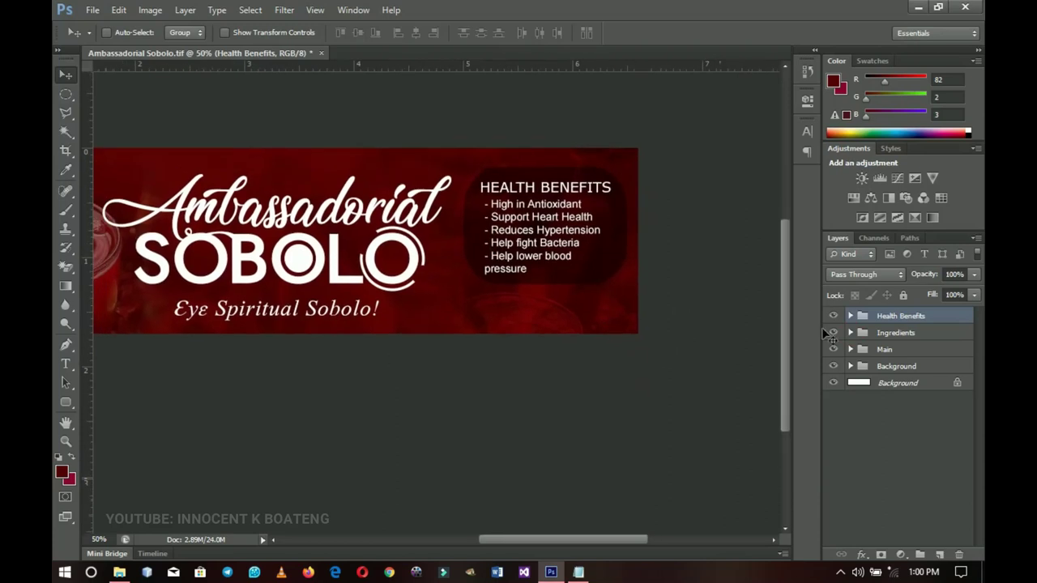
{"action": "left_click", "coordinate": [62, 366]}
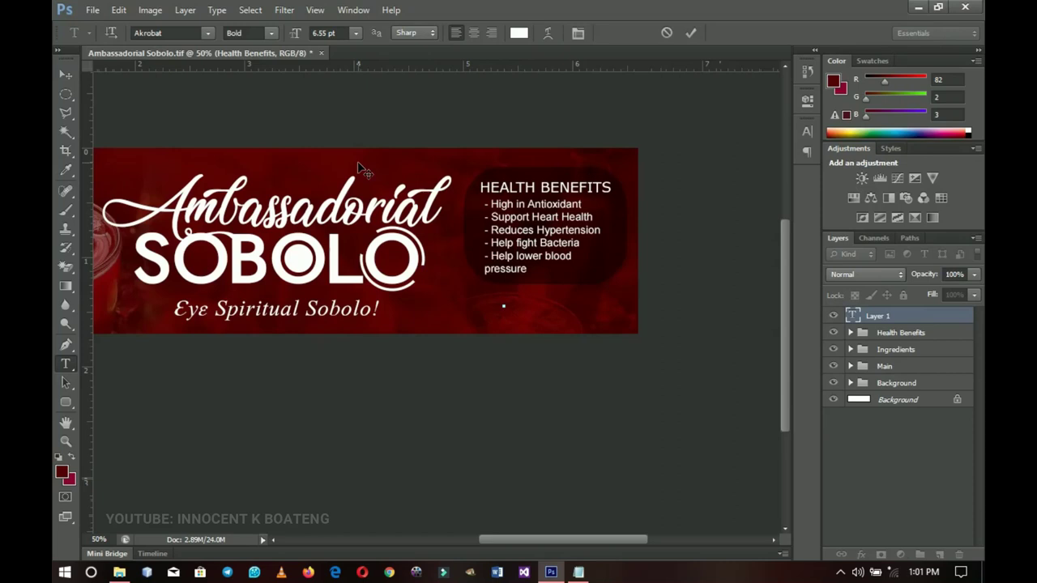
{"action": "type", "text": ": UEW - K"}
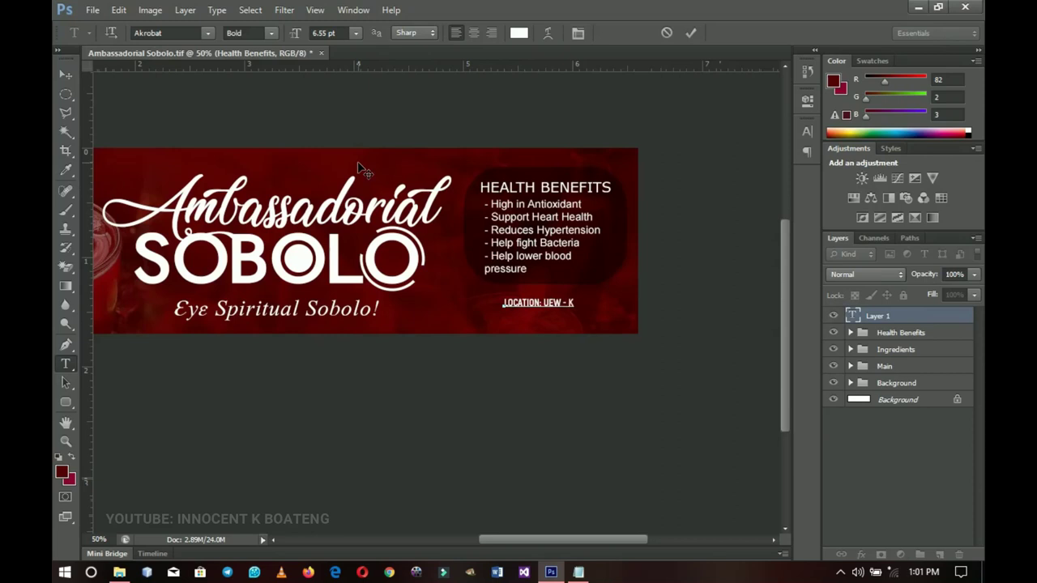
{"action": "left_click", "coordinate": [75, 77]}
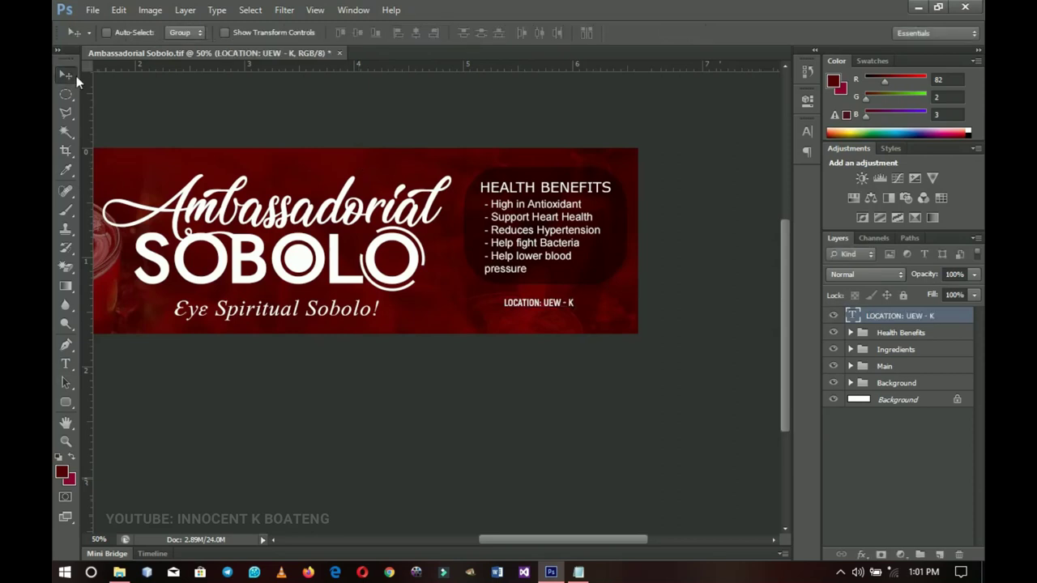
Step: Enlarge the location text beneath the health benefits panel and nudge it slightly upward
{"action": "key", "text": "ctrl+t"}
{"action": "left_click_drag", "start_coordinate": [574, 296], "coordinate": [578, 317]}
{"action": "key", "text": "Return"}
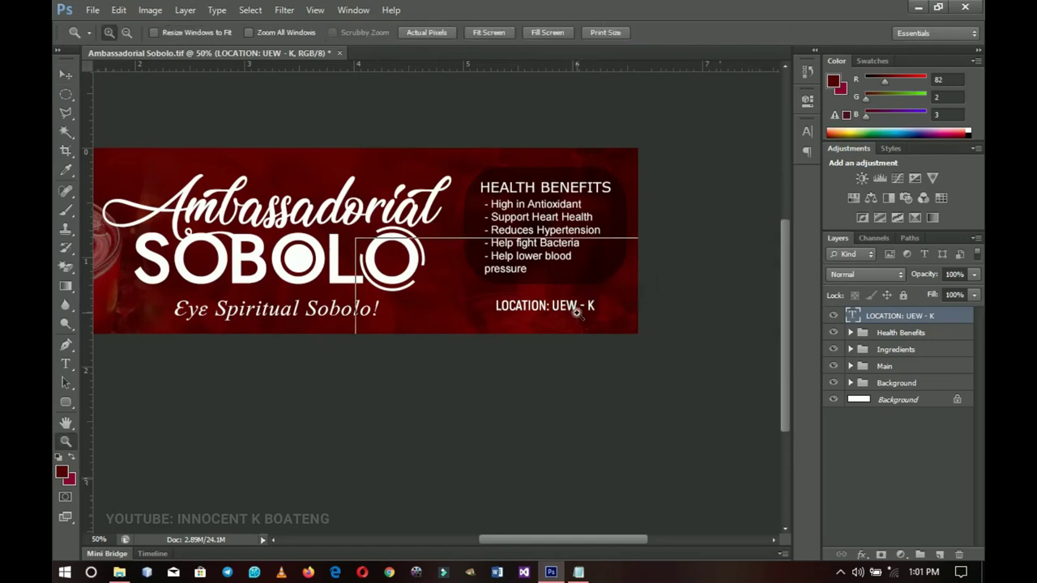
{"action": "left_click", "coordinate": [578, 317], "text": "ctrl"}
{"action": "left_click", "coordinate": [579, 324], "text": "ctrl"}
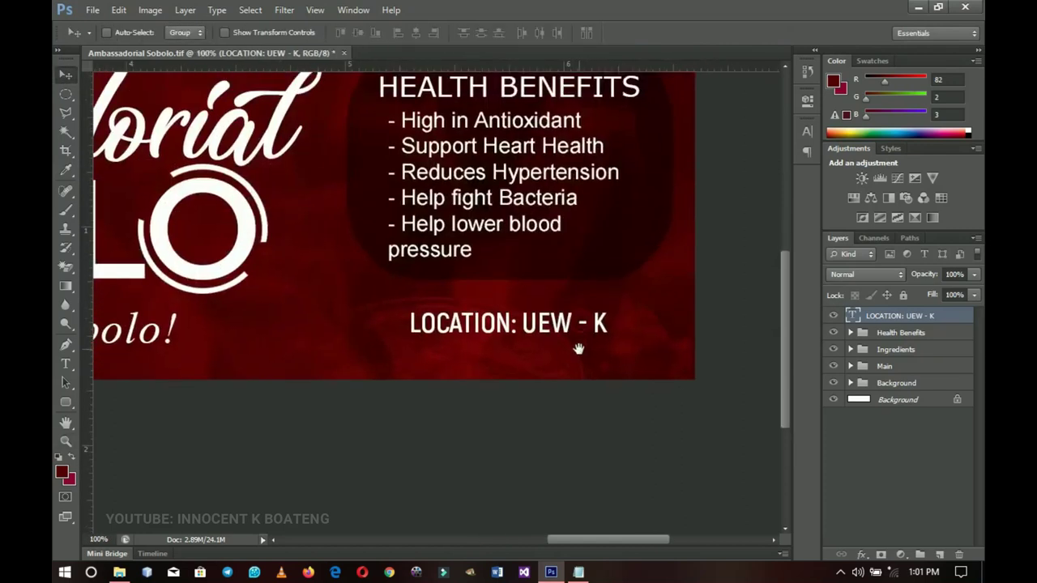
{"action": "key", "text": "Up"}
{"action": "key", "text": "Up"}
{"action": "key", "text": "Up"}
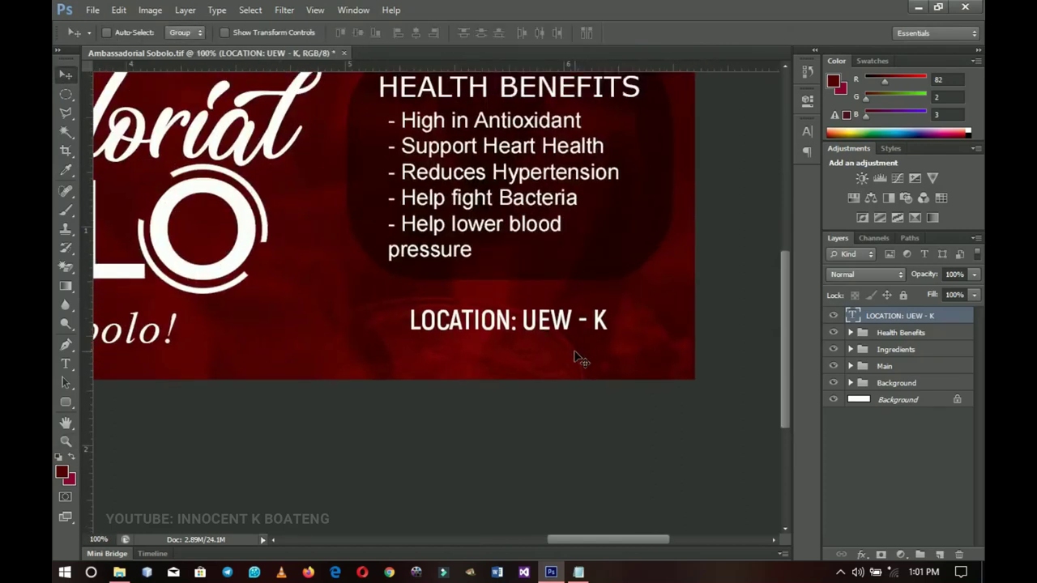
Step: Place the "call icon (2)" image from the Product Label folder, scaled down to a small icon just below the location text's start
{"action": "scroll", "coordinate": [580, 357], "scroll_direction": "down", "scroll_amount": 2}
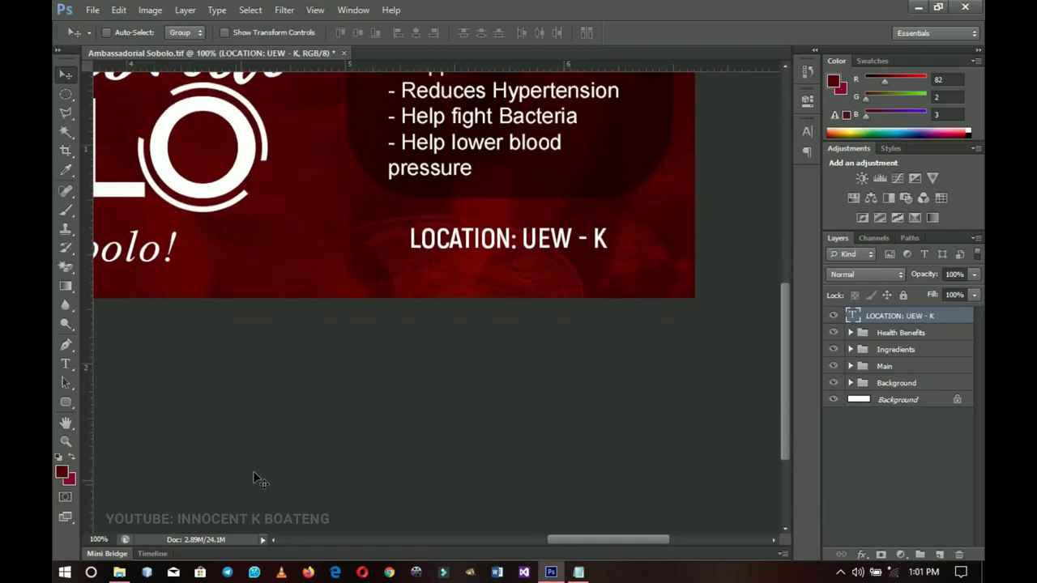
{"action": "left_click", "coordinate": [119, 572]}
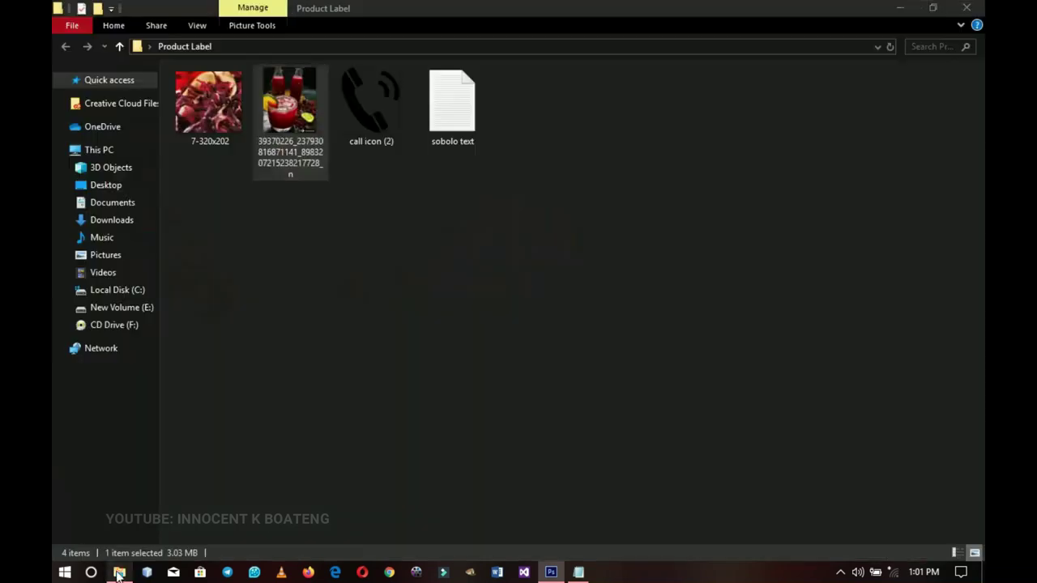
{"action": "left_click", "coordinate": [357, 117]}
{"action": "left_click_drag", "start_coordinate": [352, 113], "coordinate": [498, 292]}
{"action": "left_click_drag", "start_coordinate": [605, 491], "coordinate": [435, 294]}
{"action": "key", "text": "Return"}
{"action": "key", "text": "ctrl+t"}
{"action": "key", "text": "Return"}
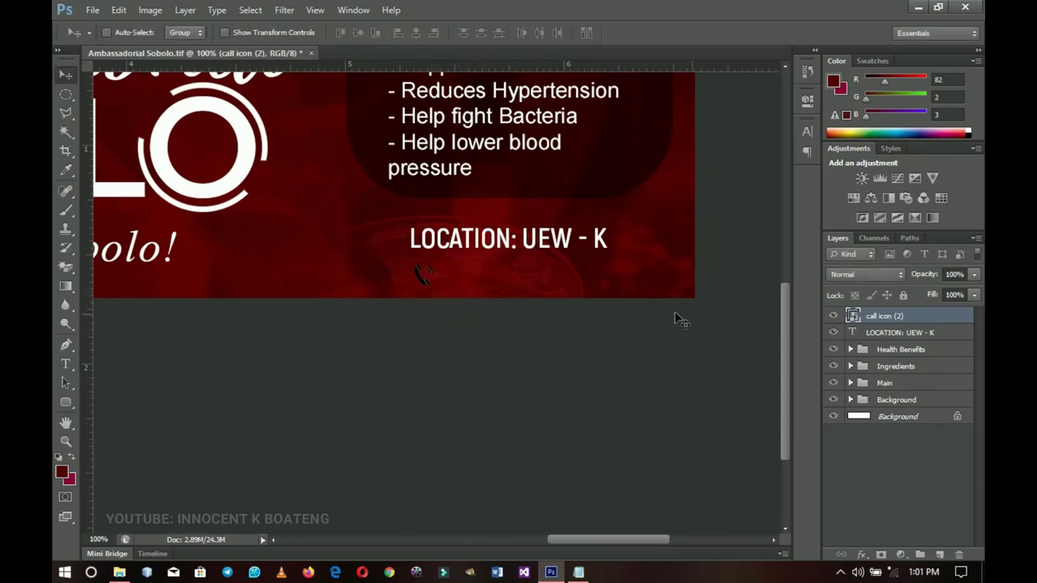
Step: Rasterize the call icon layer and apply a white (ffffff) Color Overlay to it
{"action": "right_click", "coordinate": [867, 317]}
{"action": "left_click", "coordinate": [752, 206]}
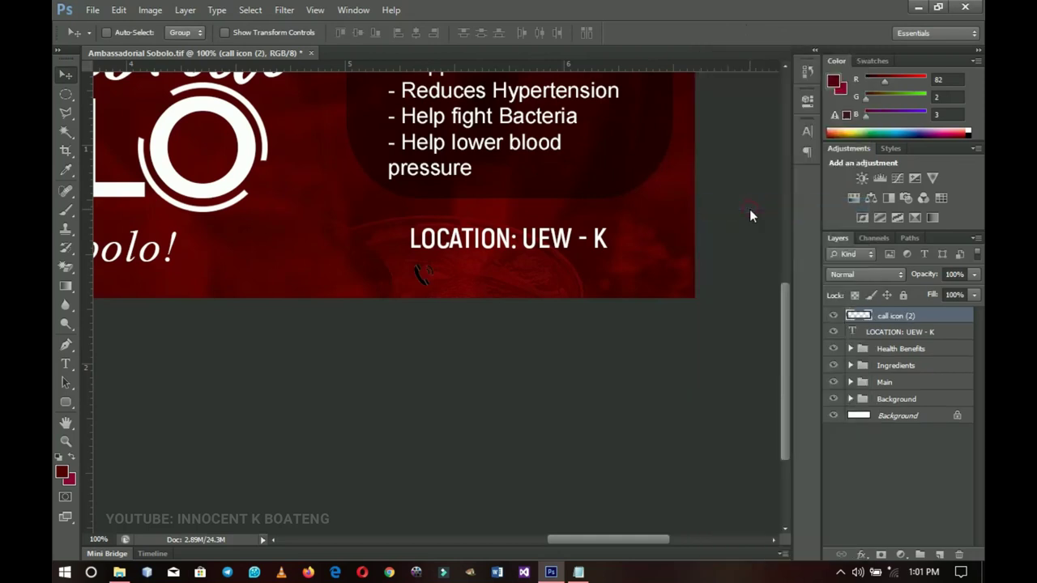
{"action": "right_click", "coordinate": [888, 315]}
{"action": "left_click", "coordinate": [755, 73]}
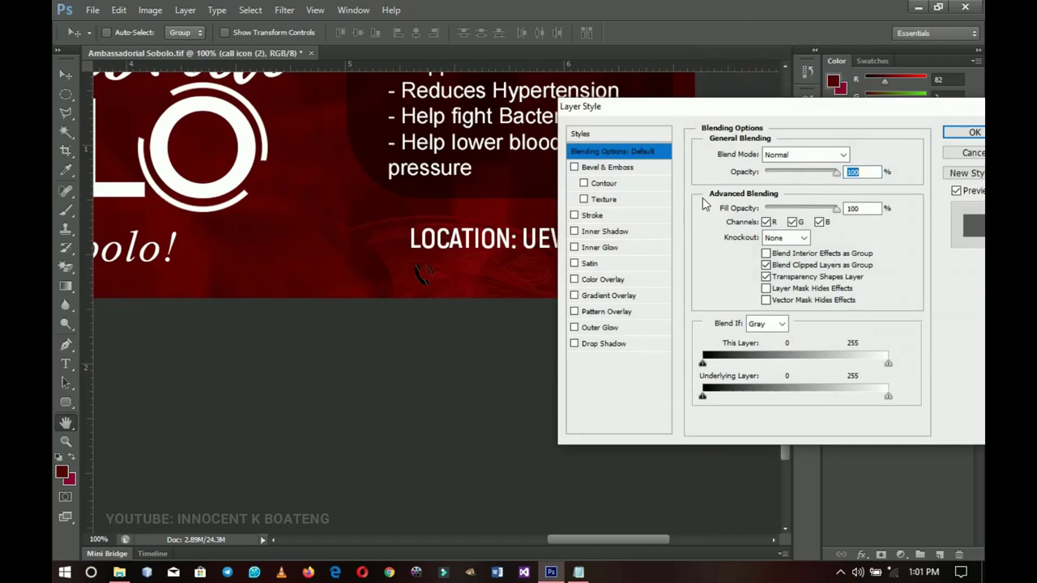
{"action": "left_click", "coordinate": [558, 273]}
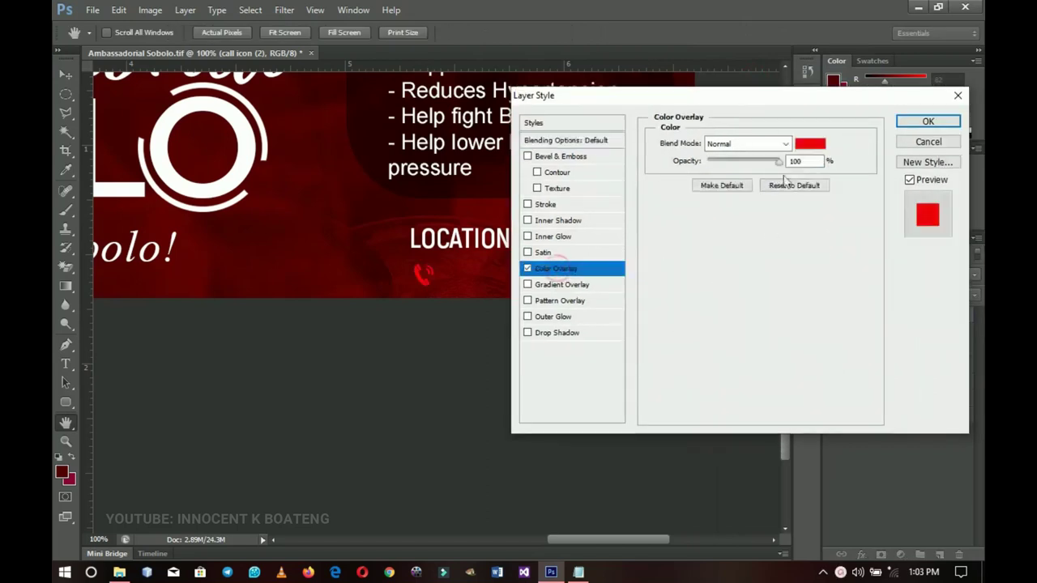
{"action": "left_click", "coordinate": [810, 144]}
{"action": "left_click", "coordinate": [538, 188]}
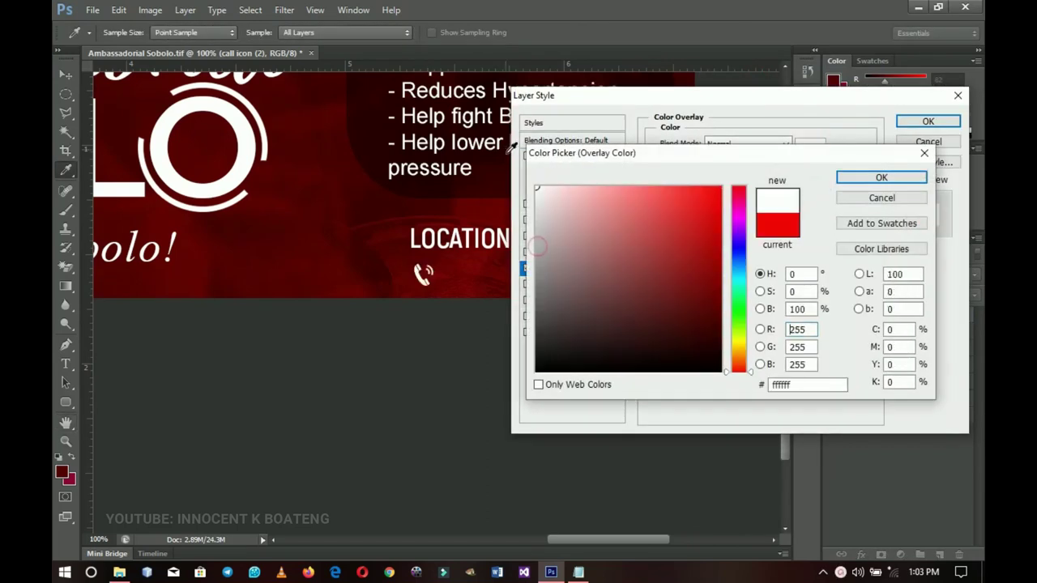
{"action": "left_click", "coordinate": [879, 178]}
{"action": "left_click", "coordinate": [929, 122]}
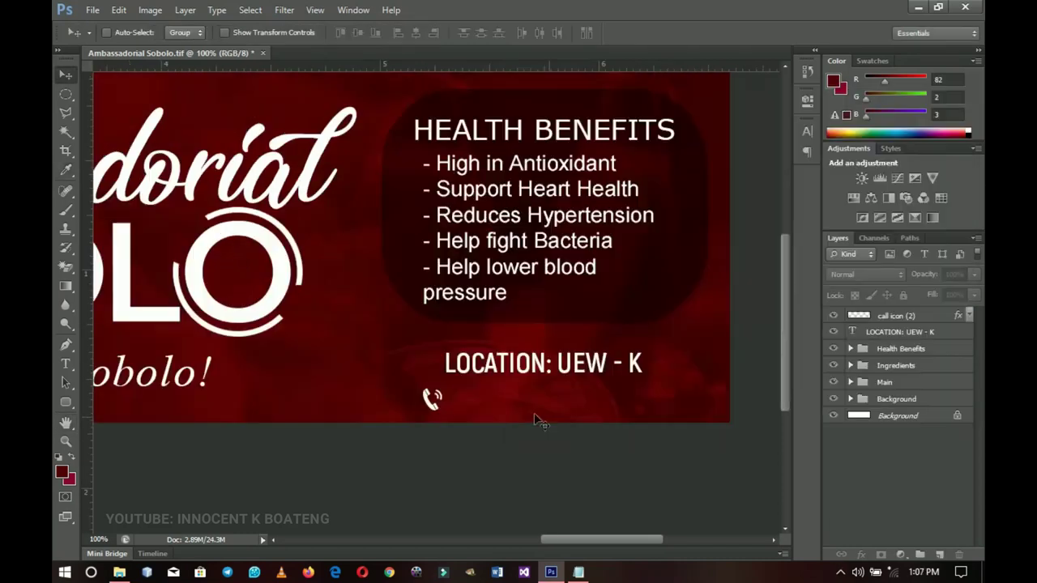
Step: Duplicate the location text and place the copy directly below the original, beside the call icon
{"action": "left_click", "coordinate": [902, 333]}
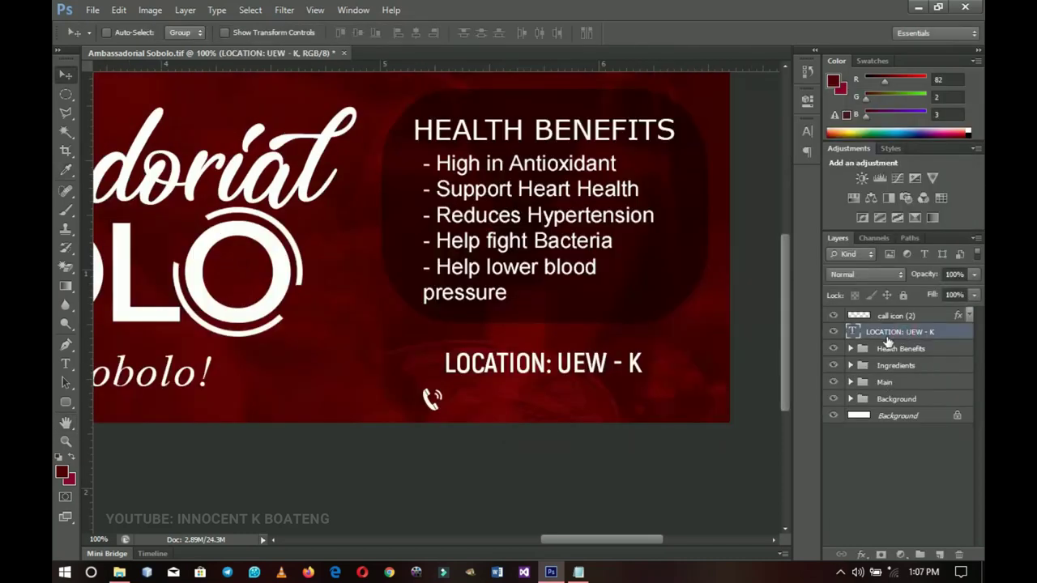
{"action": "key", "text": "ctrl+j"}
{"action": "left_click_drag", "start_coordinate": [558, 357], "coordinate": [558, 391]}
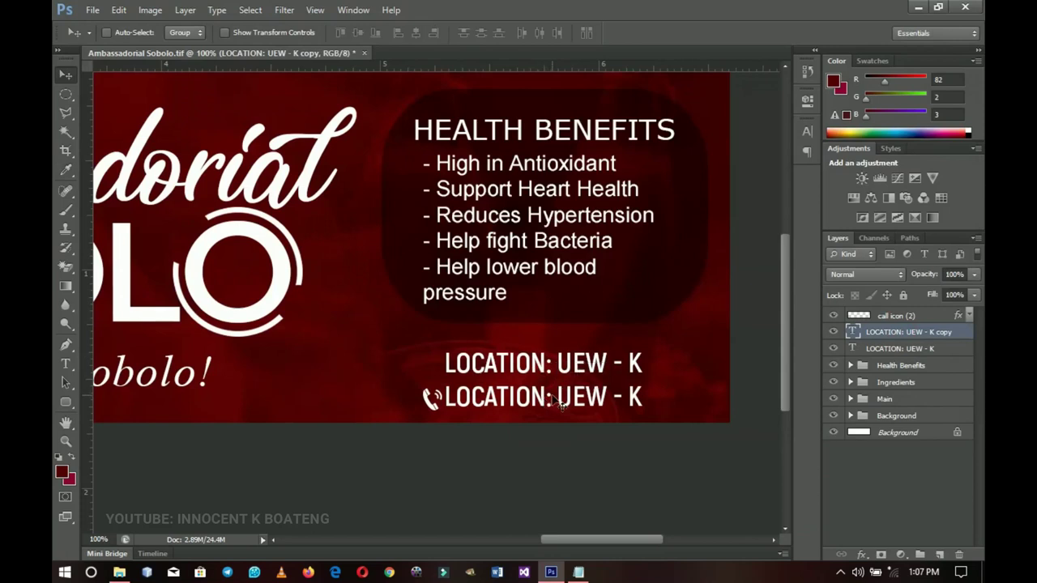
Step: Replace the duplicated location text with the copied contact phone numbers and commit it
{"action": "key", "text": "t"}
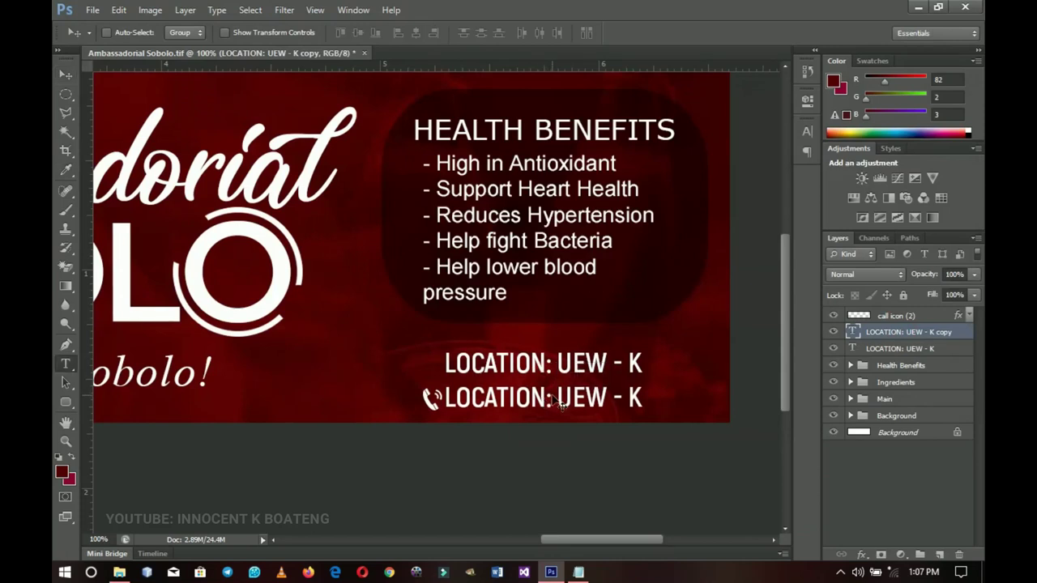
{"action": "left_click", "coordinate": [555, 399]}
{"action": "key", "text": "ctrl+a"}
{"action": "key", "text": "ctrl+v"}
{"action": "left_click", "coordinate": [66, 75]}
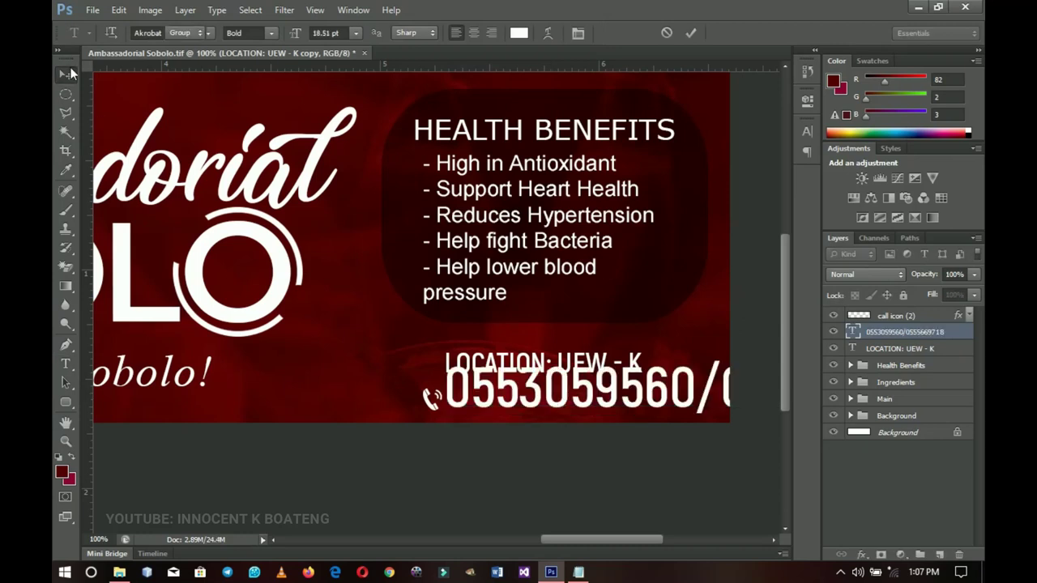
Step: Scale the phone number text down to about 40% and position it right beside the call icon
{"action": "key", "text": "ctrl+t"}
{"action": "key", "text": "shift+Right"}
{"action": "key", "text": "shift+Right"}
{"action": "key", "text": "shift+Right"}
{"action": "left_click_drag", "start_coordinate": [469, 391], "coordinate": [600, 390]}
{"action": "left_click_drag", "start_coordinate": [668, 397], "coordinate": [518, 407]}
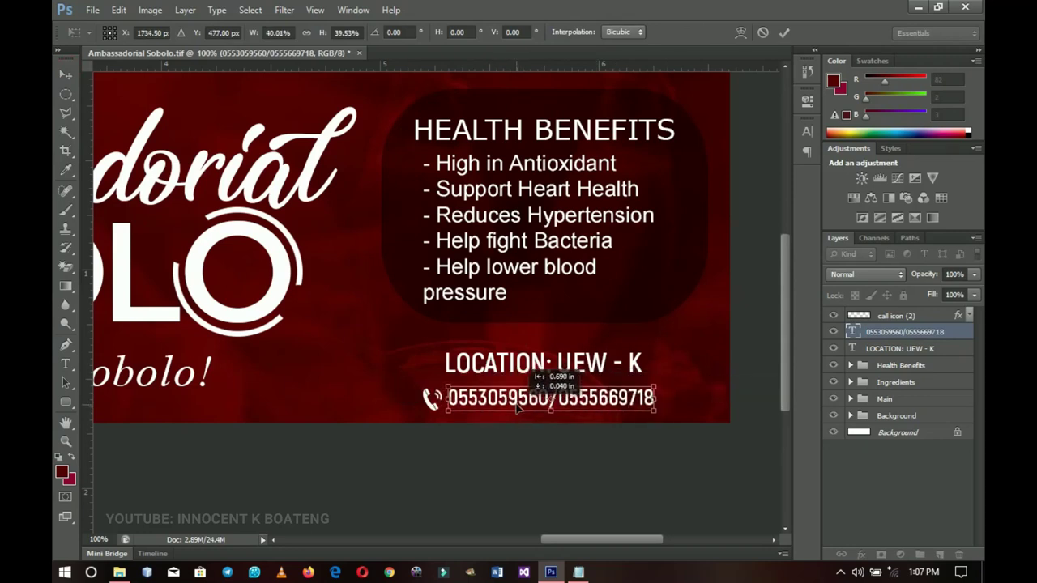
{"action": "key", "text": "Return"}
Step: Scale the location text down slightly and move it up, centred above the phone numbers
{"action": "right_click", "coordinate": [529, 365]}
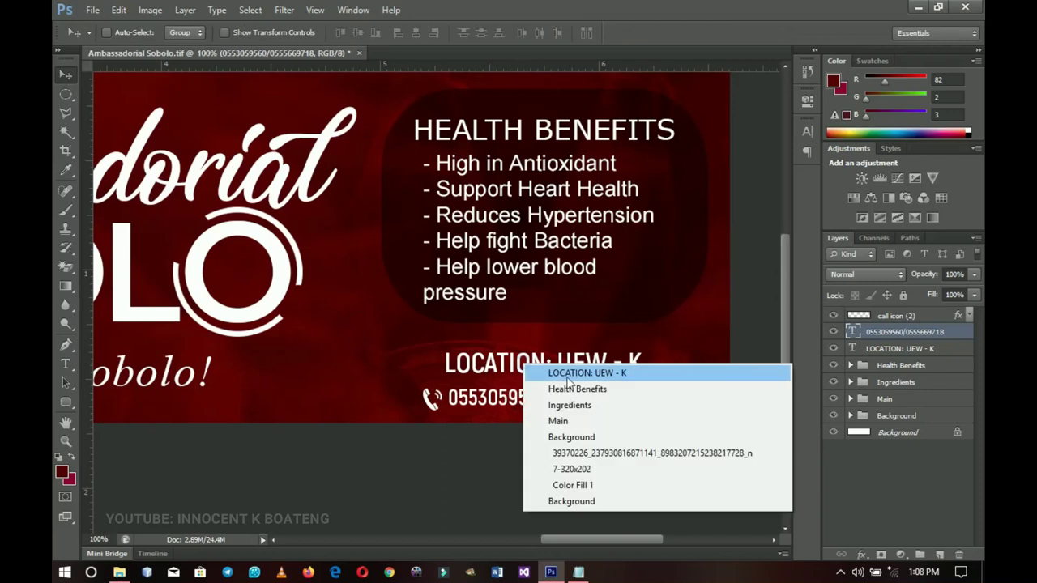
{"action": "left_click", "coordinate": [586, 370]}
{"action": "key", "text": "ctrl+t"}
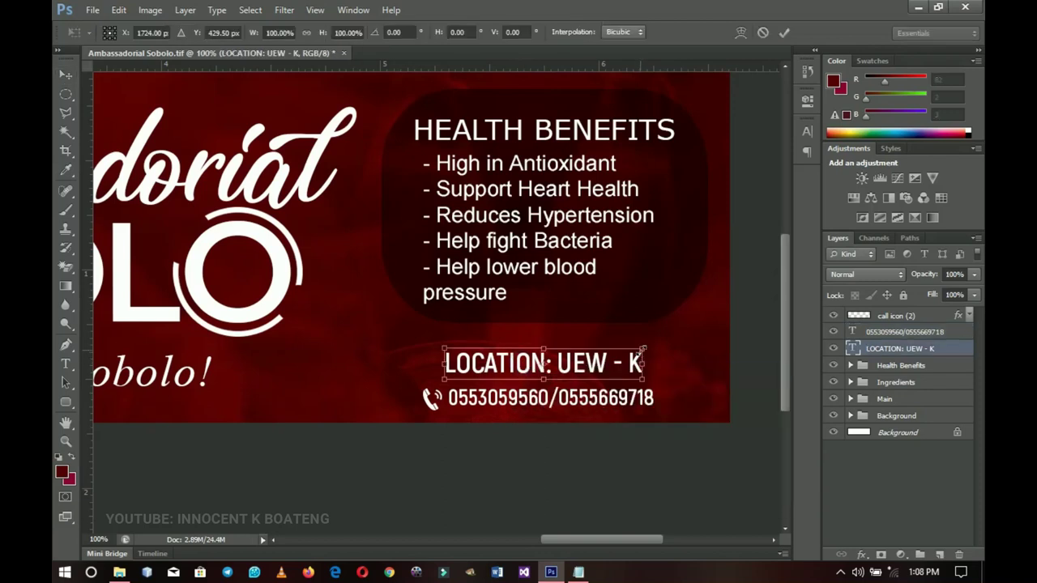
{"action": "left_click_drag", "start_coordinate": [643, 362], "coordinate": [640, 362]}
{"action": "key", "text": "Return"}
{"action": "left_click_drag", "start_coordinate": [542, 371], "coordinate": [546, 361]}
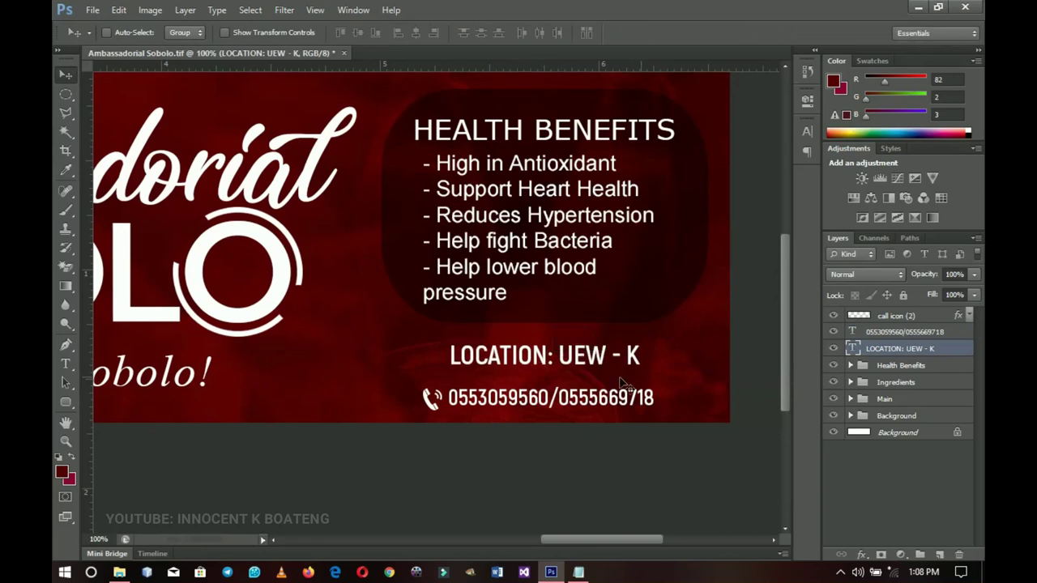
Step: Move the call icon and phone numbers together up closer to the location text
{"action": "left_click", "coordinate": [886, 334]}
{"action": "left_click", "coordinate": [881, 318], "text": "shift"}
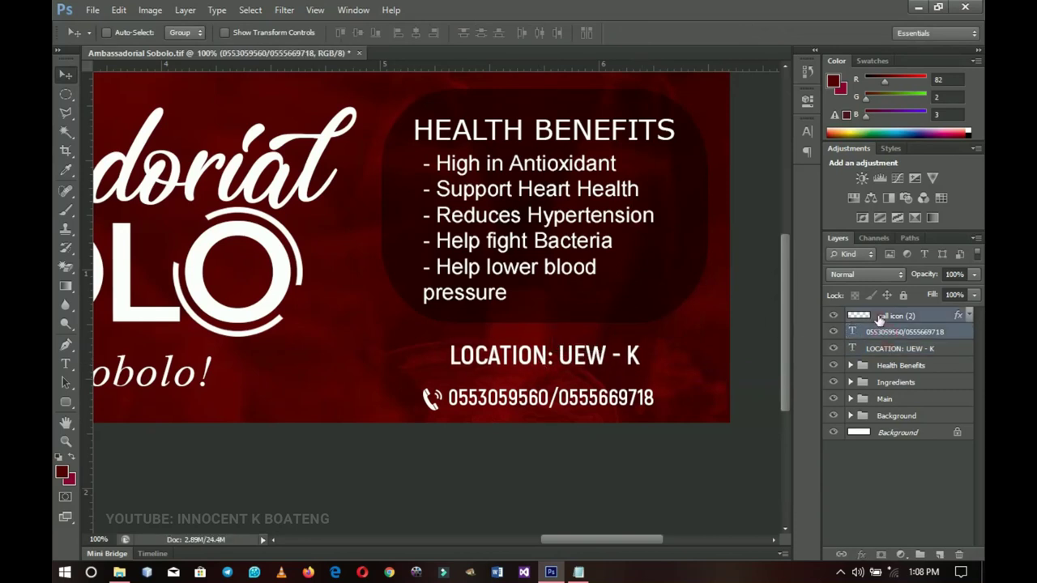
{"action": "left_click_drag", "start_coordinate": [574, 405], "coordinate": [549, 389]}
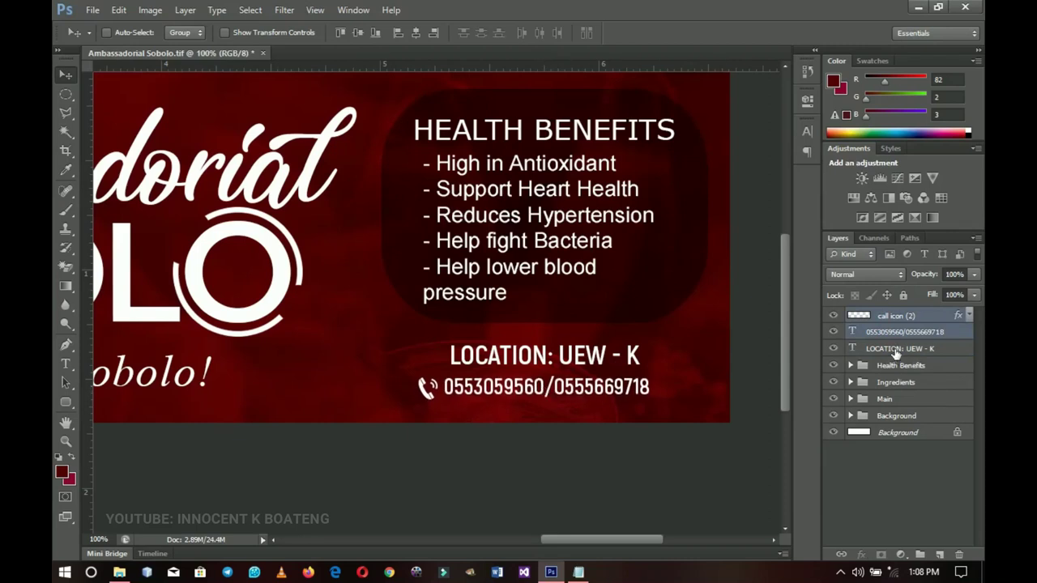
Step: Group the call icon, phone number and location layers and name the group "contact details"
{"action": "left_click", "coordinate": [895, 350]}
{"action": "left_click", "coordinate": [895, 321], "text": "shift"}
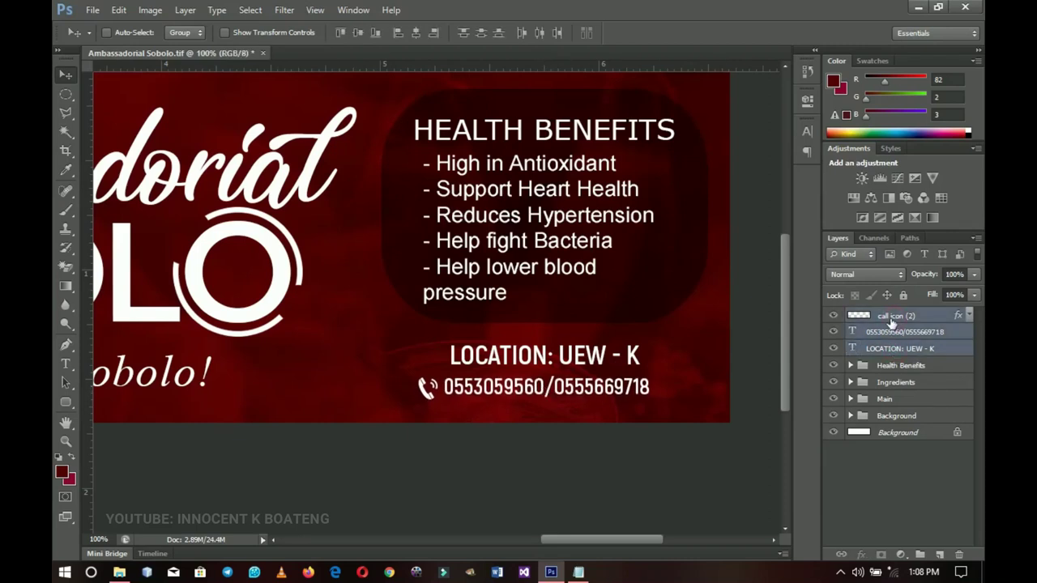
{"action": "key", "text": "ctrl+g"}
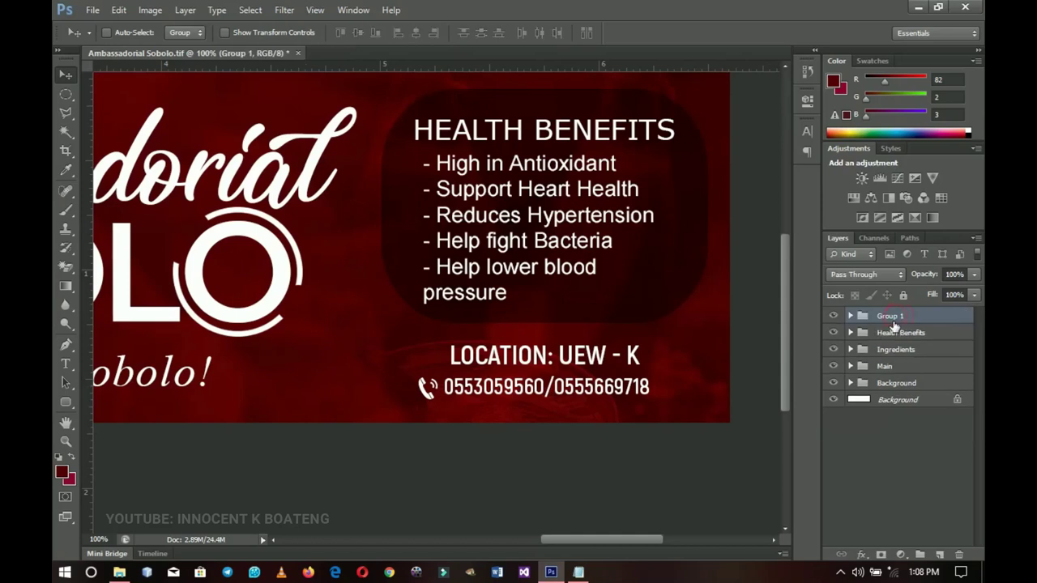
{"action": "double_click", "coordinate": [891, 322]}
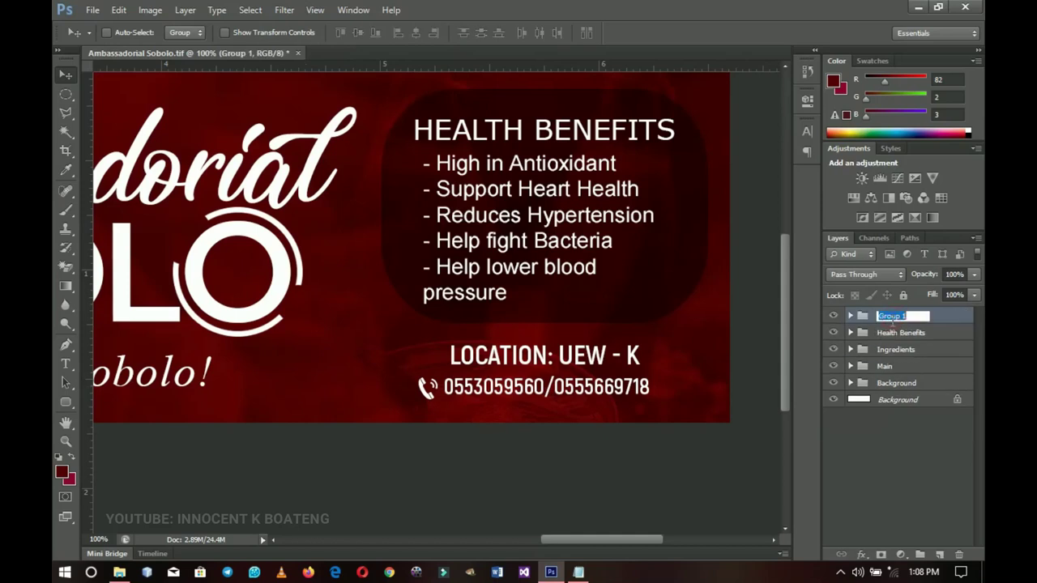
{"action": "type", "text": "contact details"}
{"action": "key", "text": "Return"}
Step: Review the whole label layout, from the ingredients panel to the product name, health benefits and contact details
{"action": "key", "text": "ctrl+minus"}
{"action": "key", "text": "ctrl+minus"}
{"action": "key", "text": "ctrl+minus"}
{"action": "key", "text": "z"}
{"action": "left_click", "coordinate": [442, 335]}
{"action": "scroll", "coordinate": [442, 334], "scroll_direction": "down", "scroll_amount": 2}
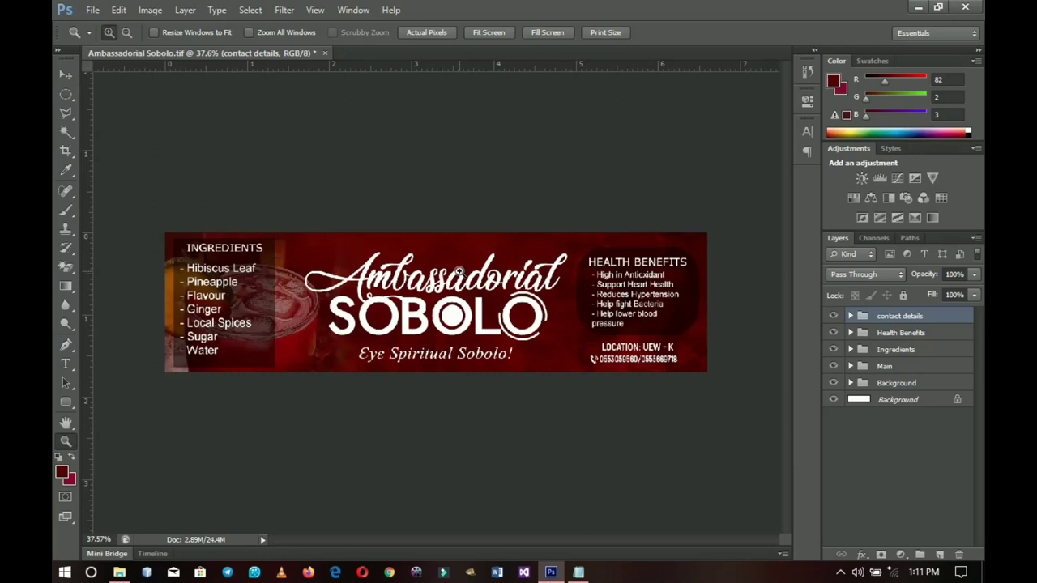
{"action": "left_click", "coordinate": [459, 272]}
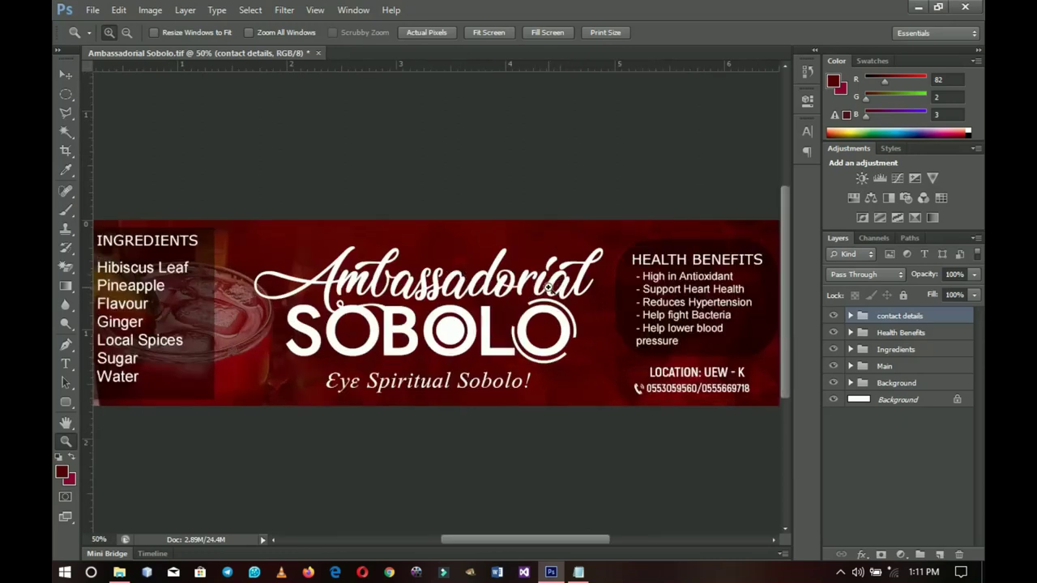